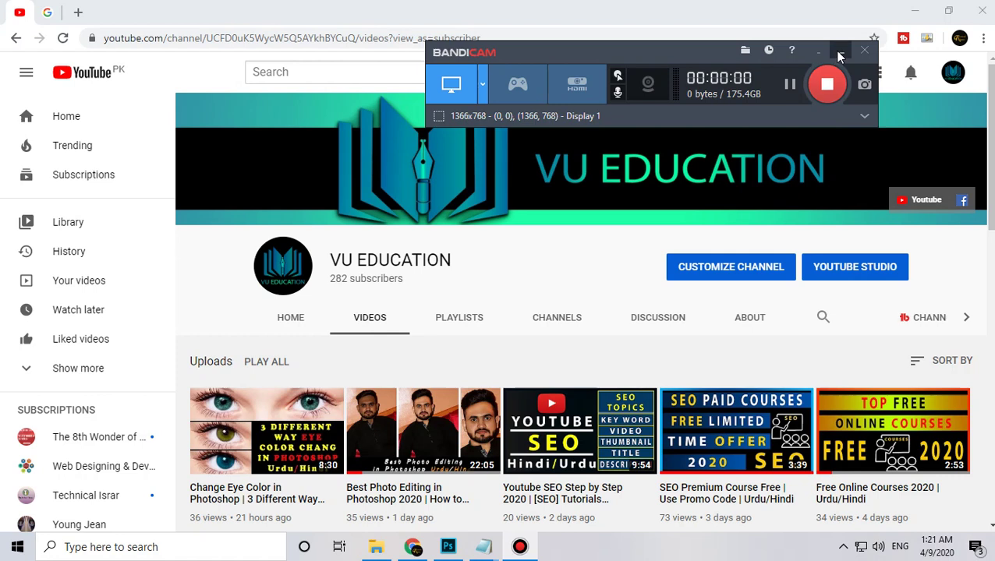
- Highlight and then deselect the VU EDUCATION channel name on the YouTube Videos page
click(840, 53)
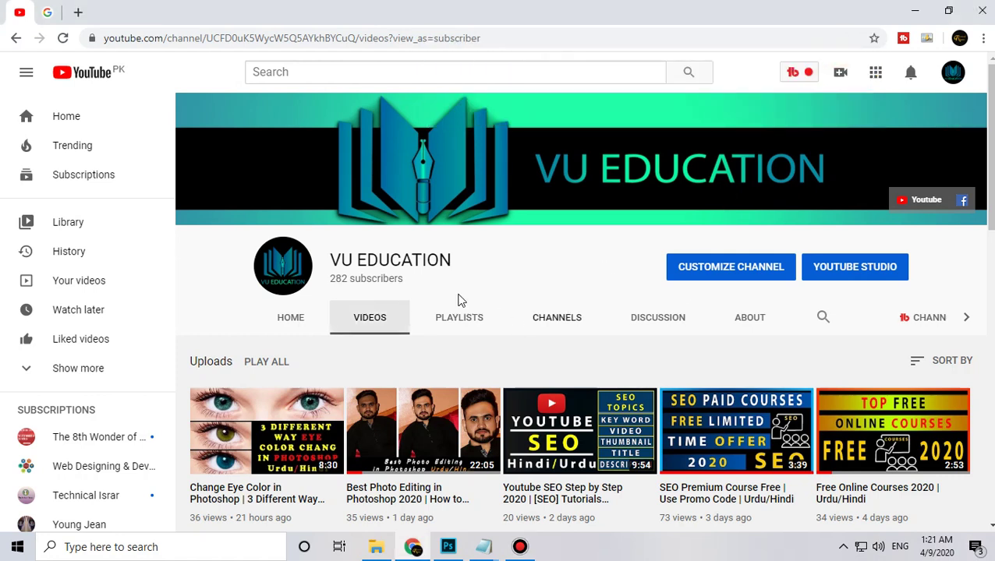
triple_click(394, 254)
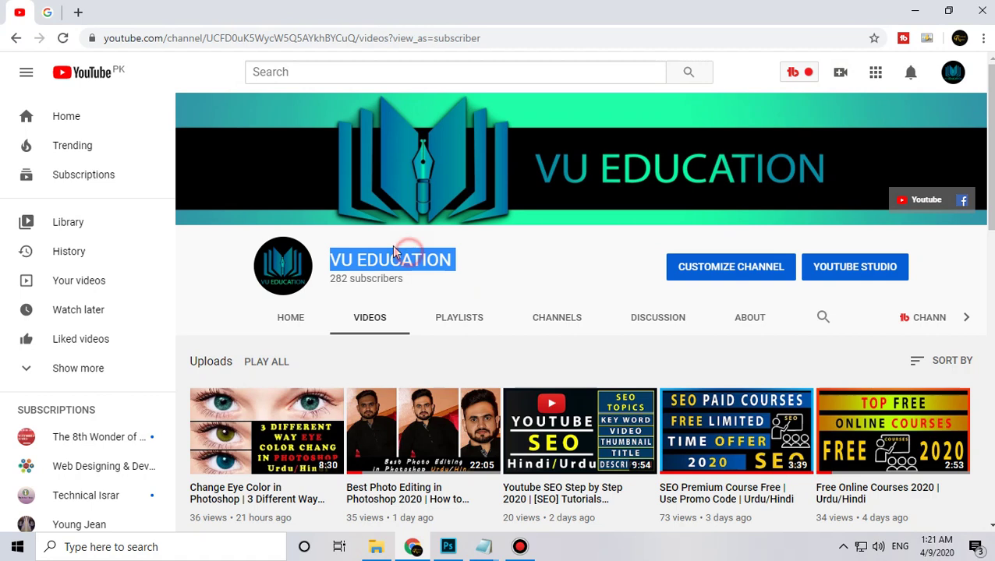
click(466, 251)
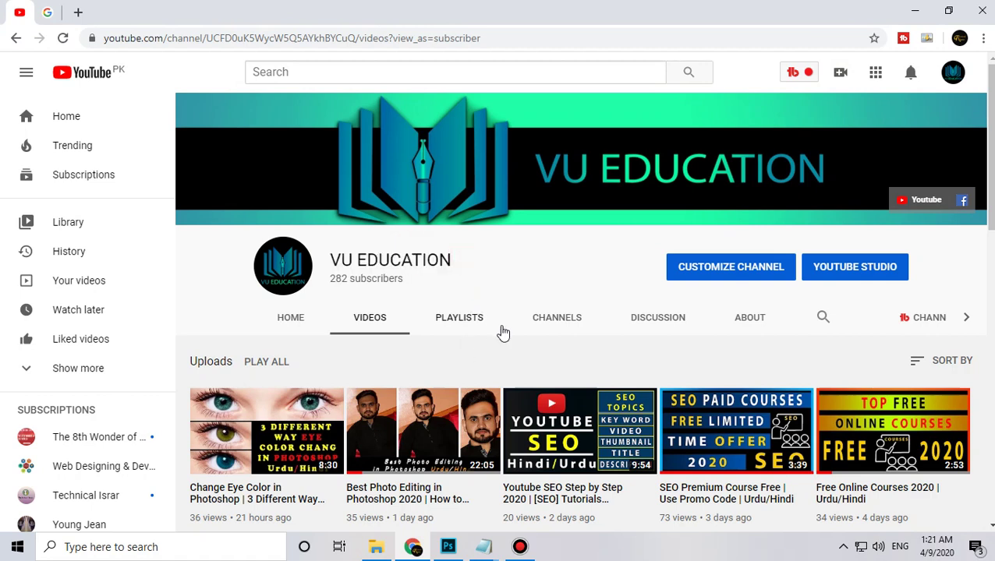
- Bring up the portrait in Photoshop, zoom to 50% on the man's hair, and pick the Magic Wand
click(448, 546)
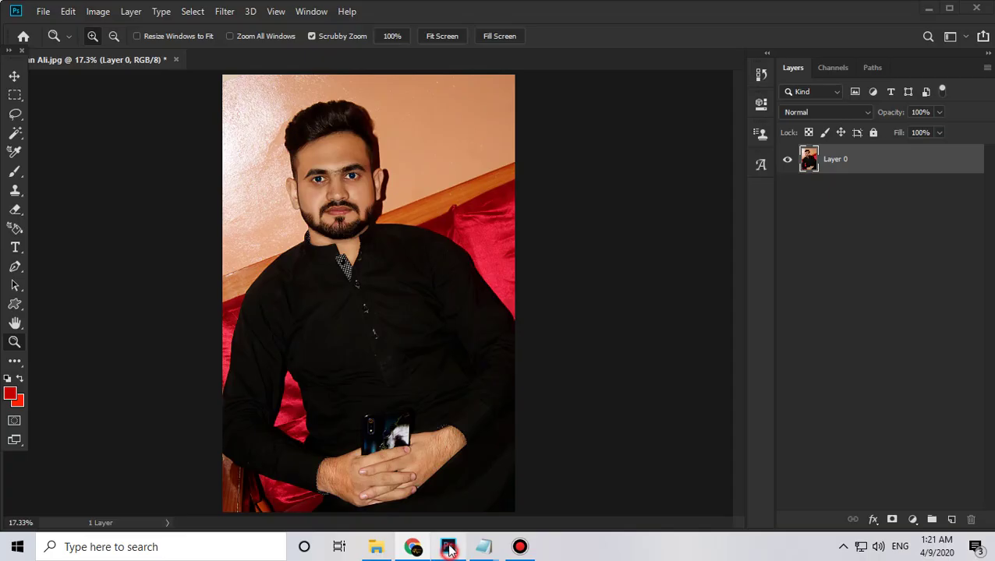
click(291, 153)
click(295, 163)
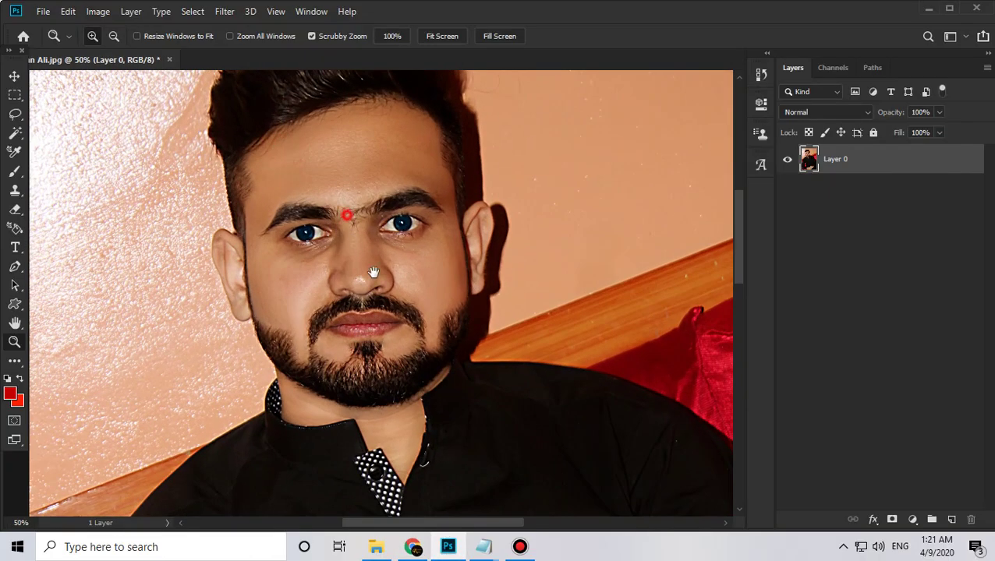
click(301, 178)
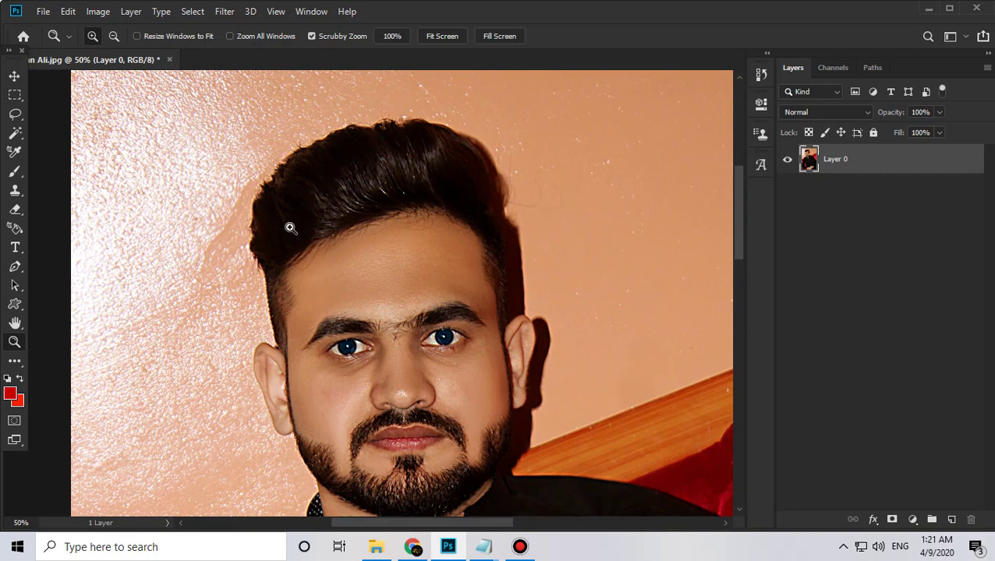
scroll(399, 311, up, 2)
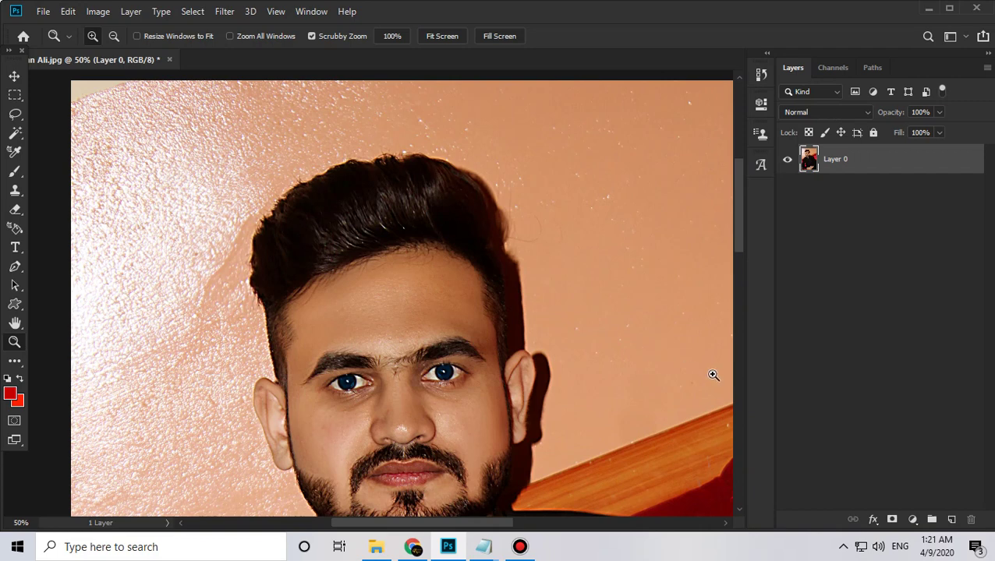
click(16, 135)
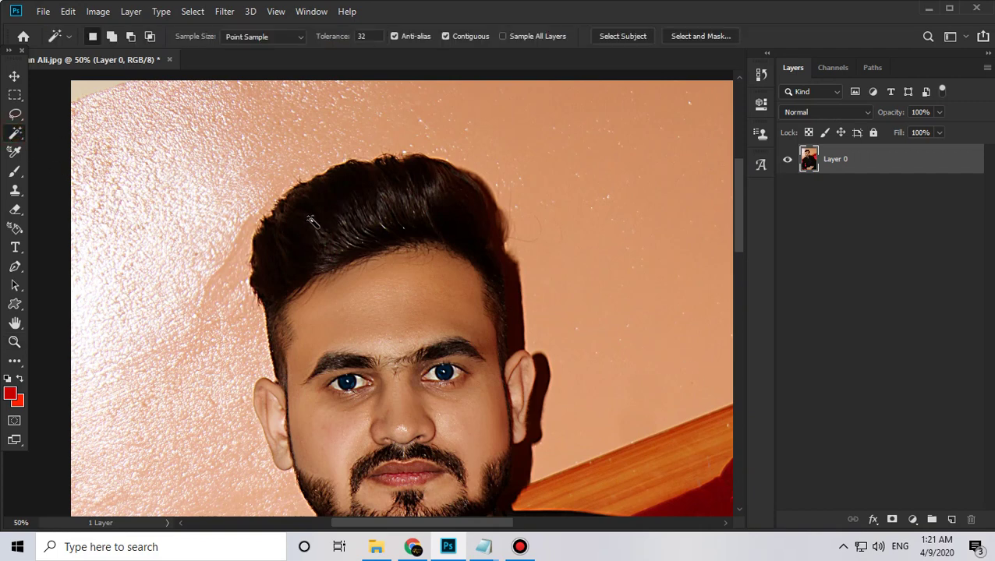
- Select the man's hair down the left temple with the Magic Wand and Quick Selection tools
click(308, 219)
right_click(16, 135)
click(86, 132)
click(307, 213)
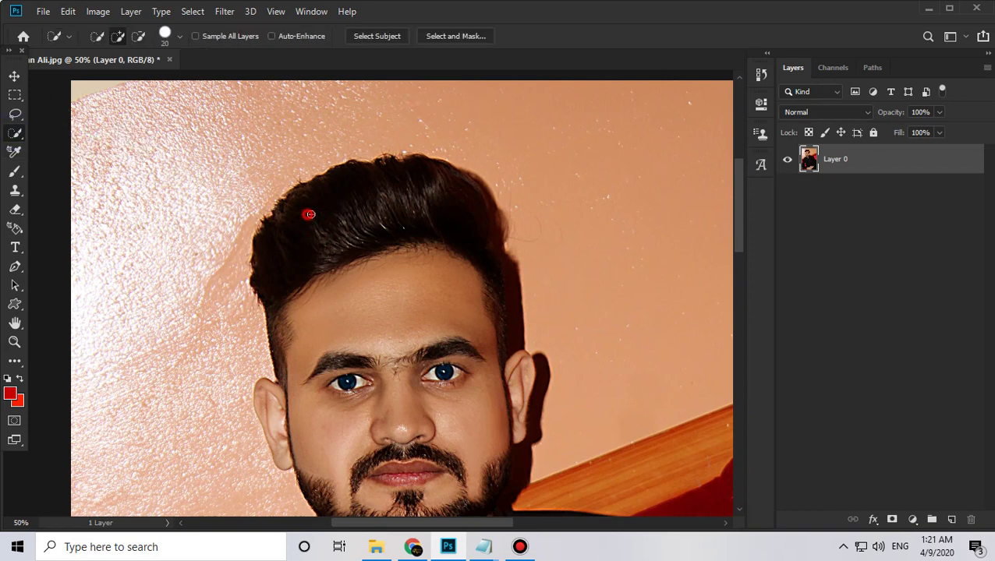
drag(271, 295, 282, 386)
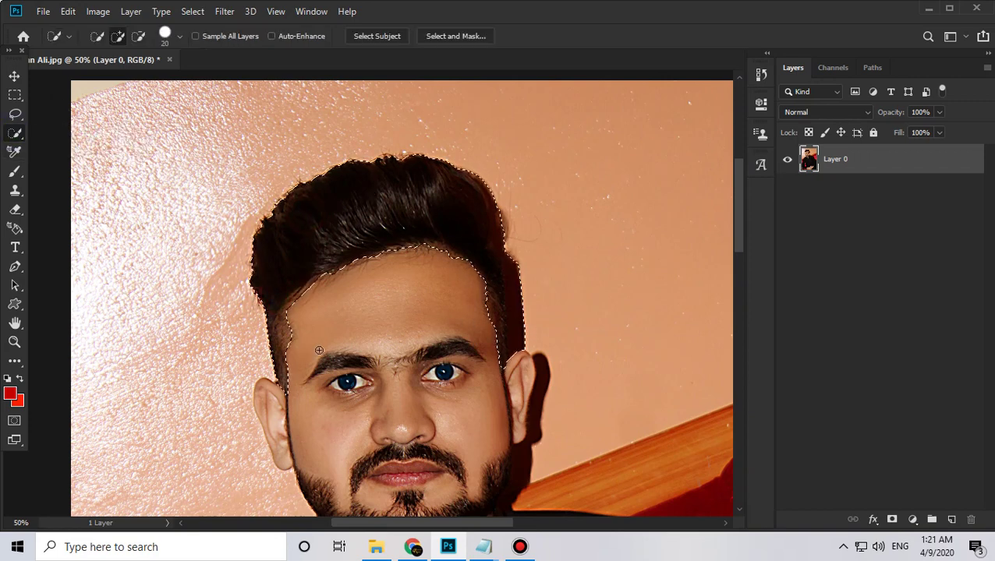
scroll(468, 265, up, 1)
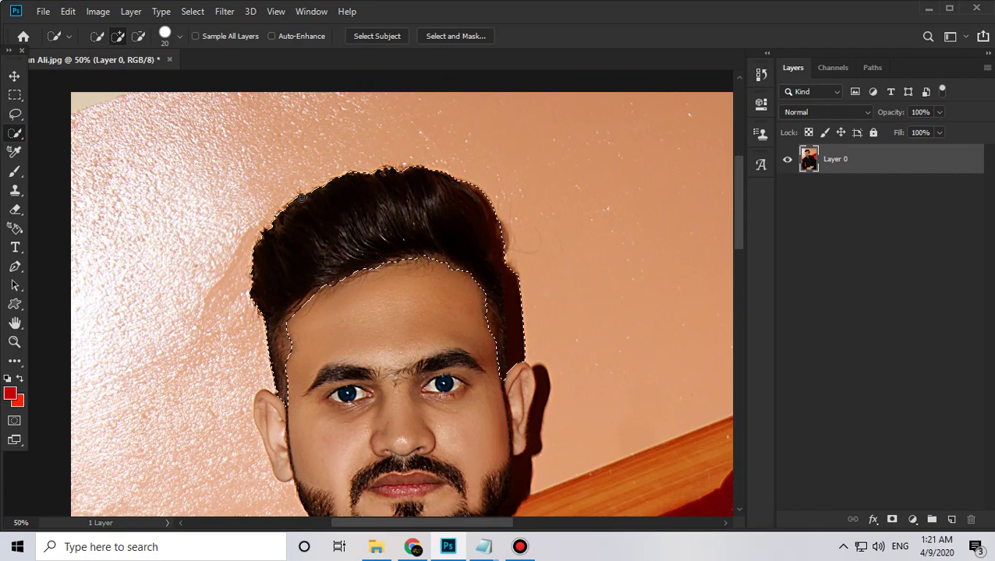
key(z)
click(372, 304)
- Tidy the hair outline on the right side near the ear with freehand Lasso strokes
click(15, 114)
drag(489, 285, 422, 214)
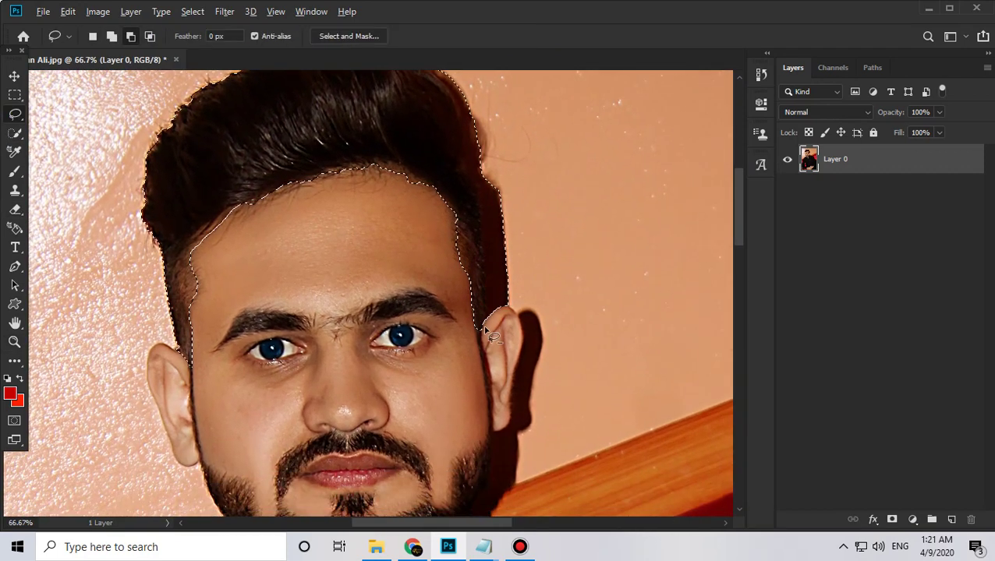
mouse_move(483, 306)
mouse_down()
mouse_move(557, 298)
mouse_move(531, 354)
mouse_up()
mouse_move(467, 251)
mouse_down()
mouse_move(473, 299)
mouse_move(450, 275)
mouse_move(406, 178)
mouse_move(406, 396)
mouse_up()
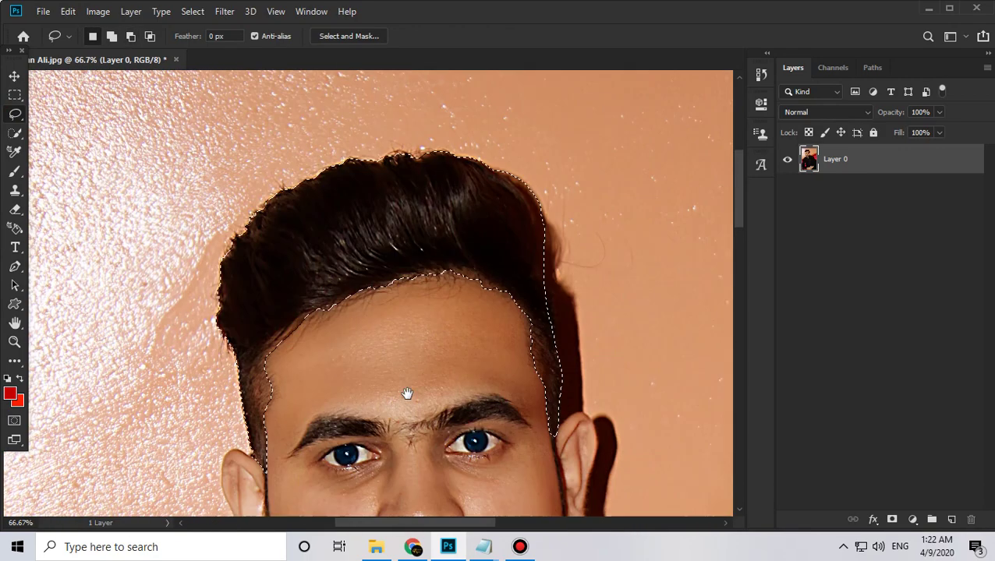
drag(469, 296, 595, 255)
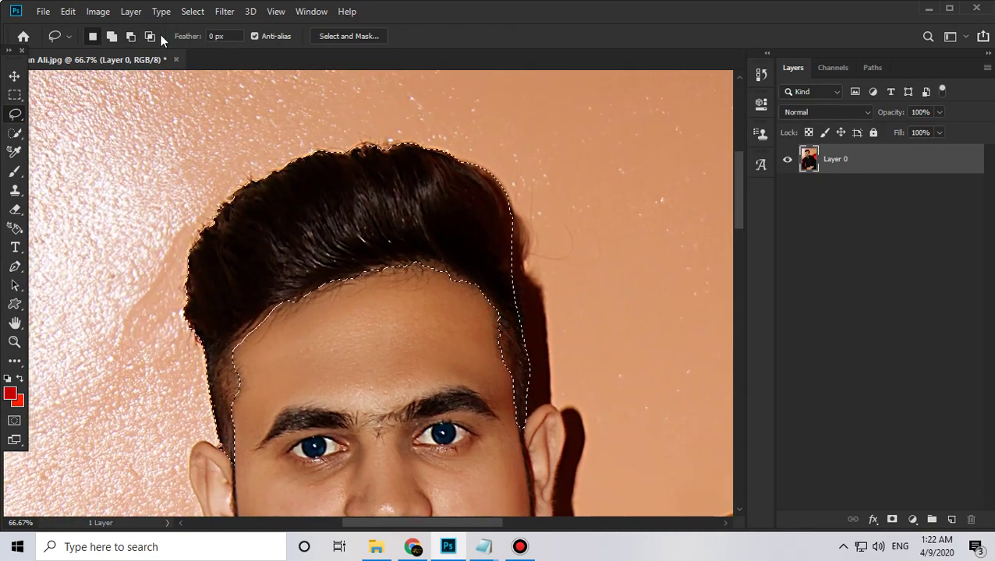
click(13, 134)
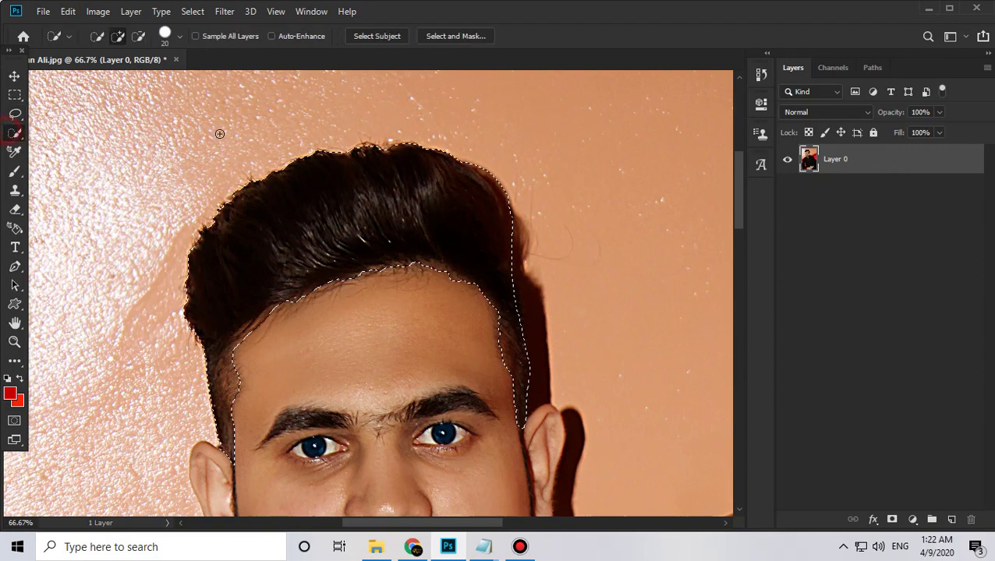
- In Select and Mask, paint the Refine Edge Brush along the right and left hair edges
click(459, 36)
key(z)
click(402, 141)
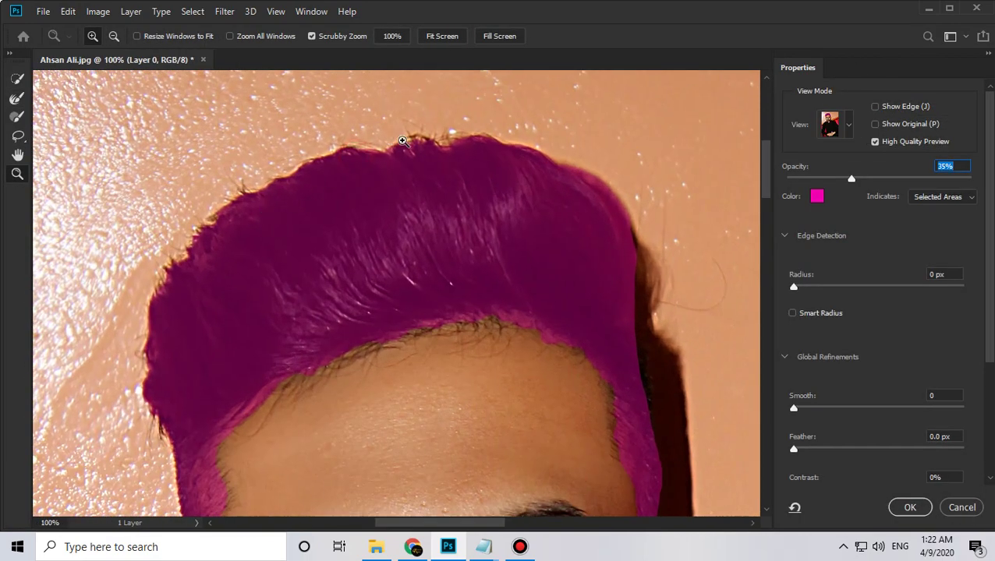
click(15, 102)
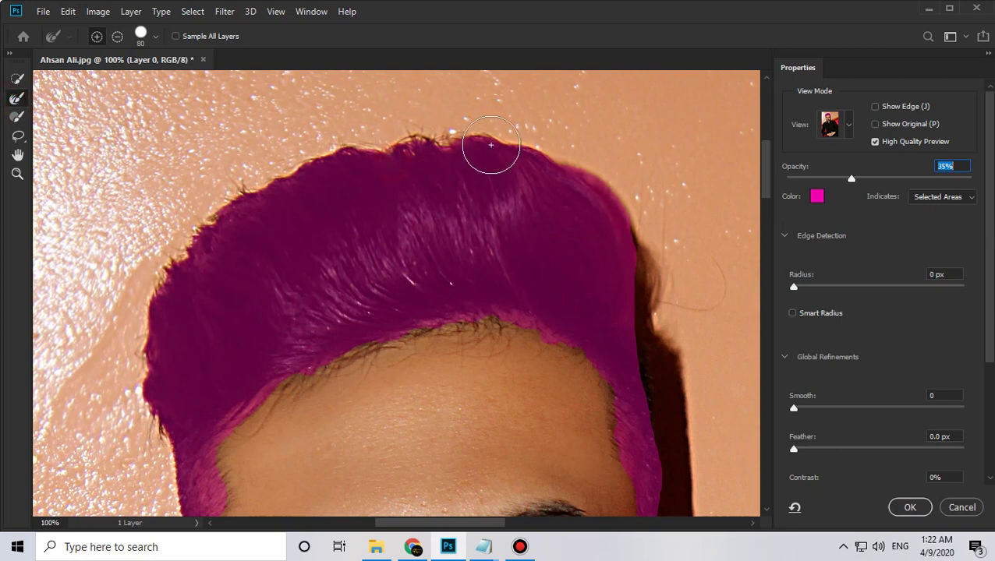
mouse_move(491, 145)
mouse_down()
mouse_move(639, 262)
mouse_move(644, 311)
mouse_move(549, 155)
mouse_move(237, 187)
mouse_up()
drag(205, 216, 193, 228)
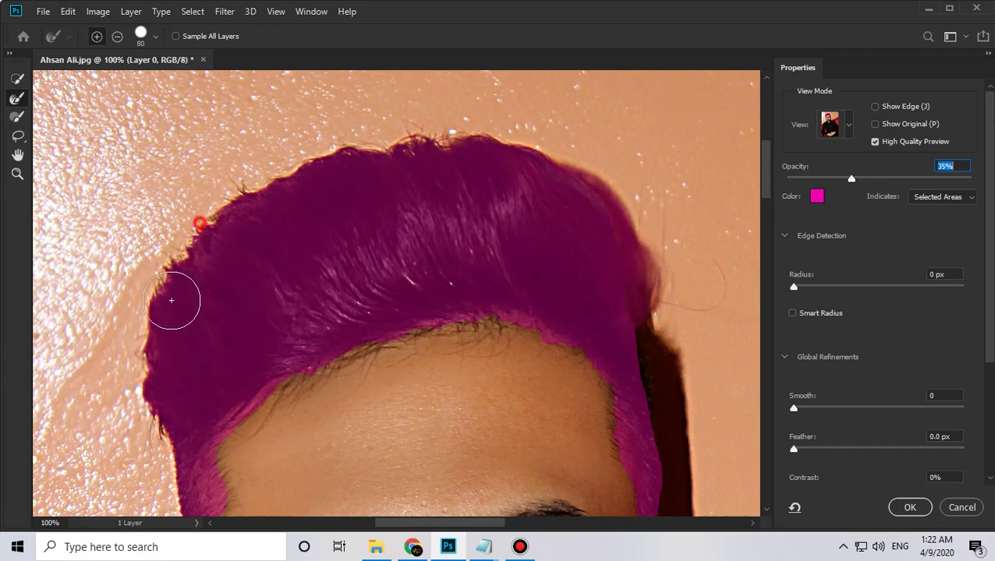
mouse_move(149, 424)
mouse_down()
mouse_move(145, 433)
mouse_move(178, 289)
mouse_up()
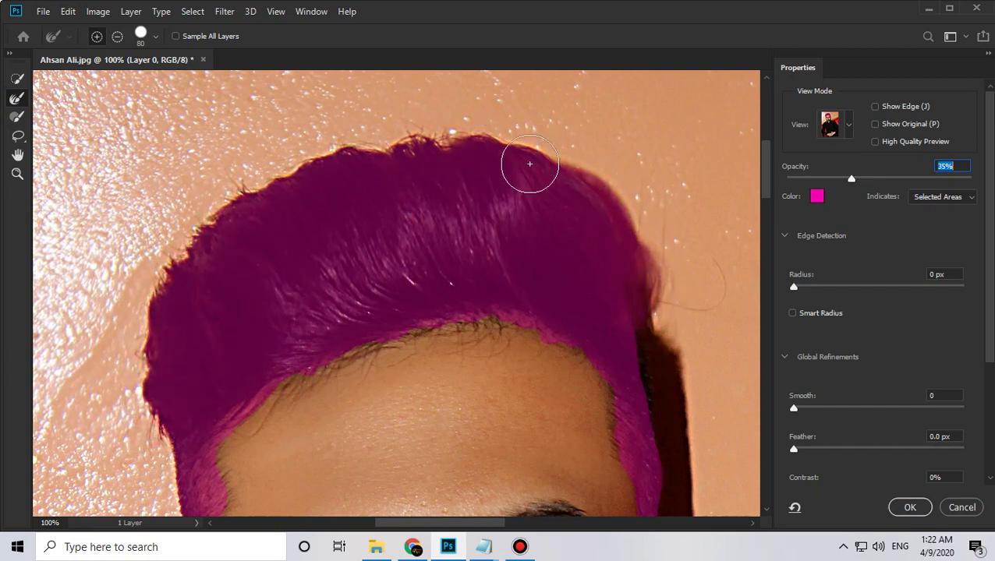
drag(616, 316, 485, 224)
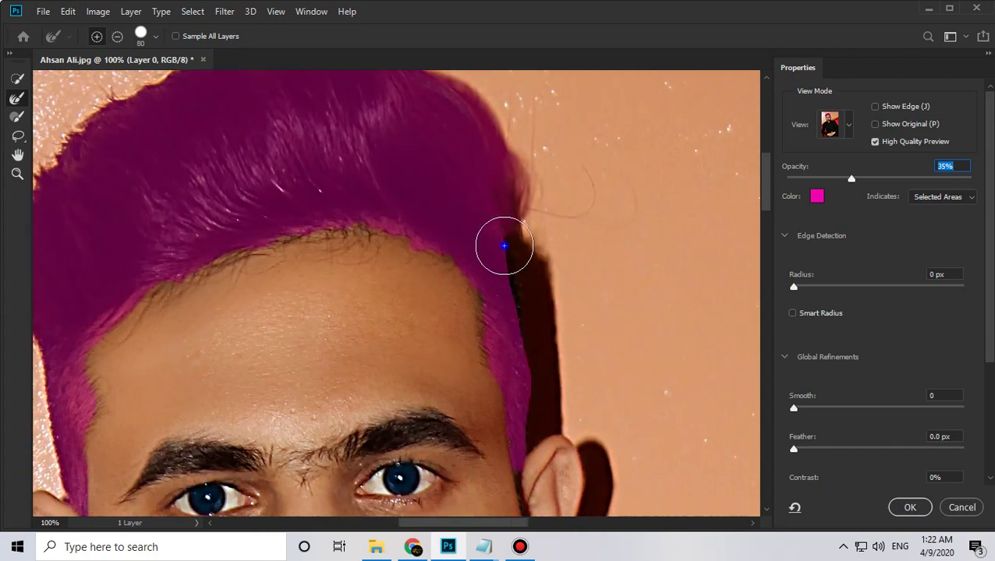
- Set the Refine Edge Brush to 36 px and refine the hairline beside the ear and forehead
right_click(509, 246)
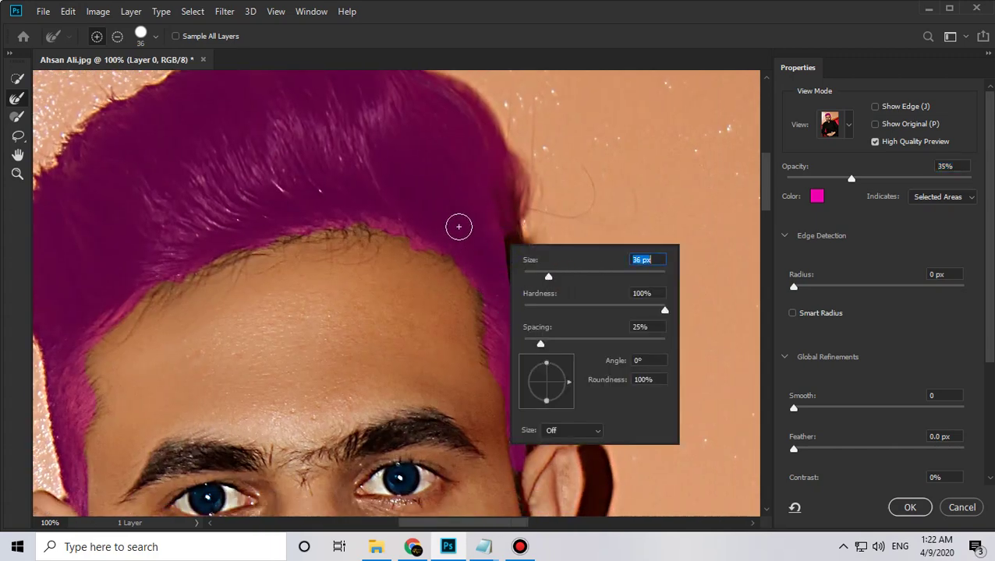
key(Return)
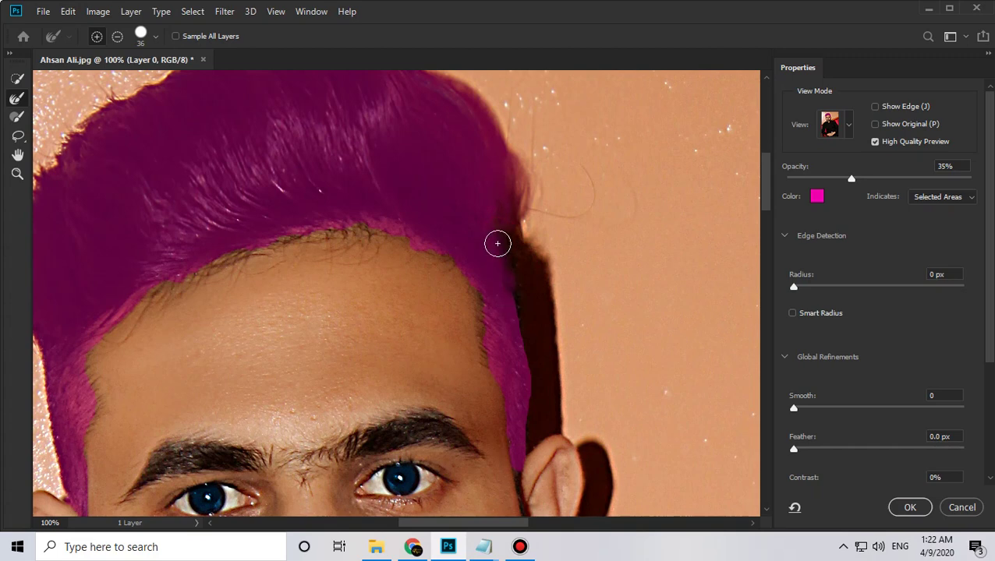
mouse_move(497, 244)
mouse_down()
mouse_move(514, 320)
mouse_move(527, 333)
mouse_move(520, 303)
mouse_move(510, 302)
mouse_move(524, 373)
mouse_move(490, 349)
mouse_move(480, 280)
mouse_up()
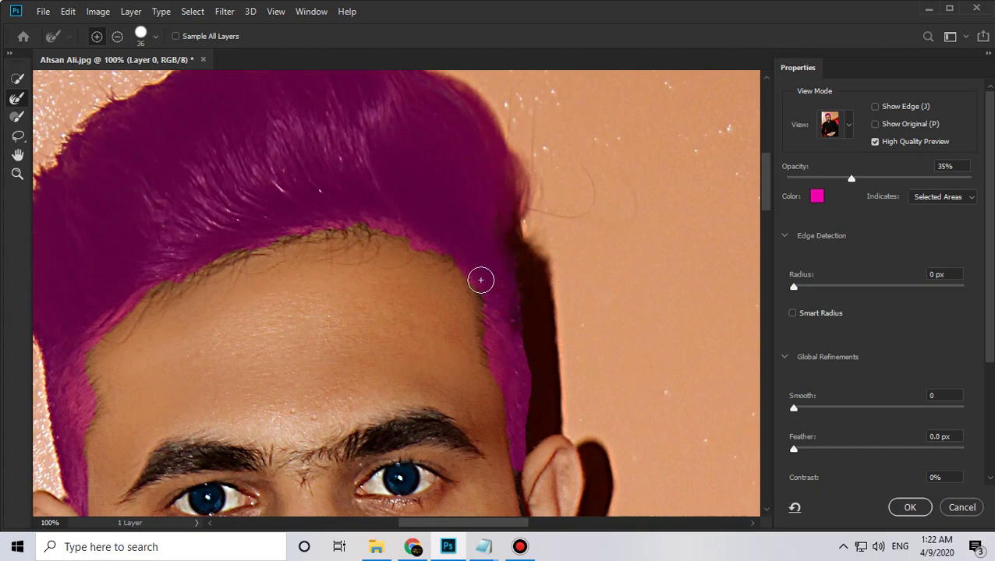
mouse_move(234, 320)
mouse_down()
mouse_move(400, 209)
mouse_move(446, 155)
mouse_up()
drag(526, 142, 427, 257)
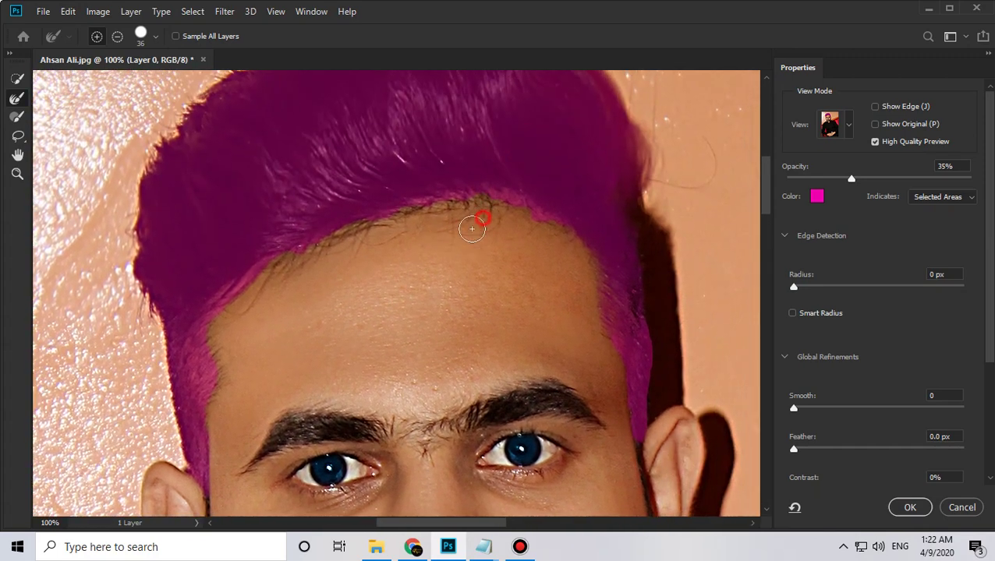
drag(472, 228, 394, 212)
drag(205, 335, 218, 355)
drag(218, 379, 216, 364)
- Finish refining the forehead hairline, zoom out, and accept the refined hair selection
mouse_move(238, 411)
mouse_down()
mouse_move(273, 306)
mouse_move(251, 419)
mouse_up()
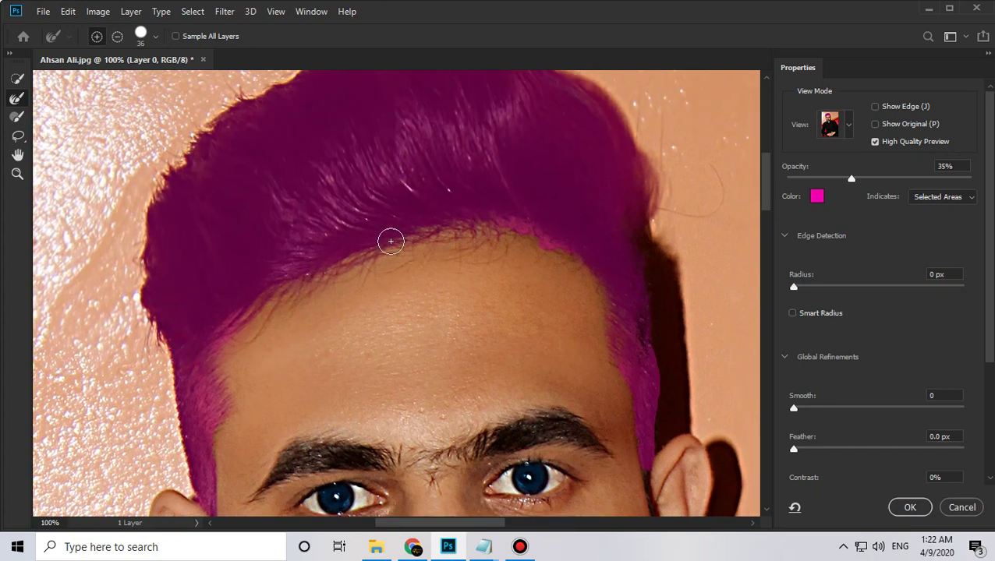
drag(448, 238, 396, 259)
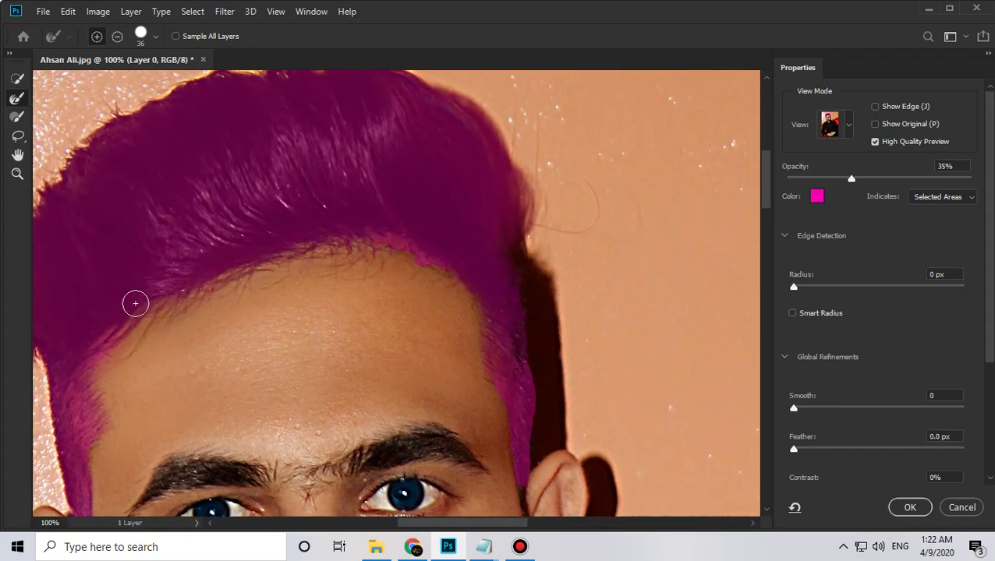
drag(466, 275, 456, 227)
drag(237, 215, 353, 288)
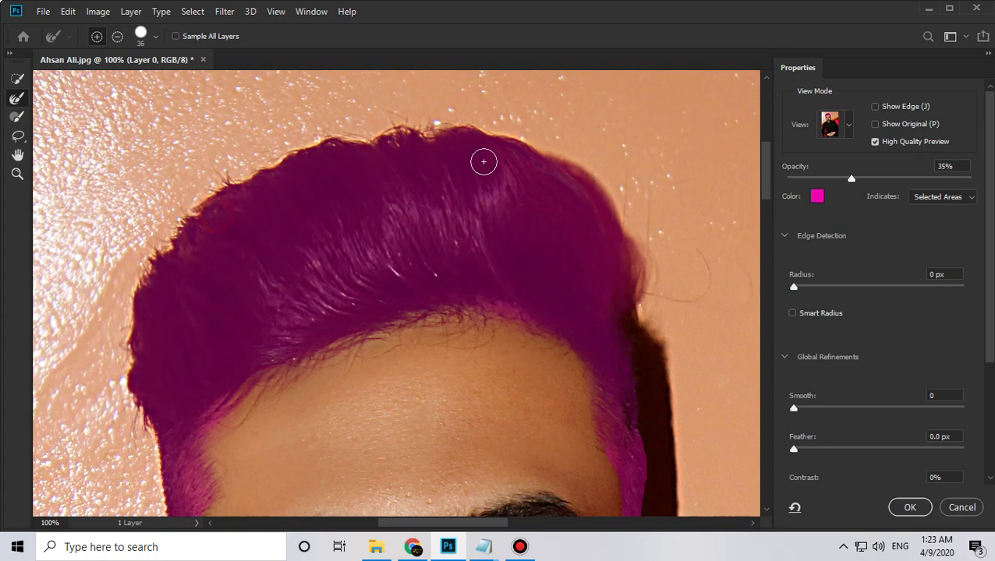
click(351, 207)
key(ctrl+minus)
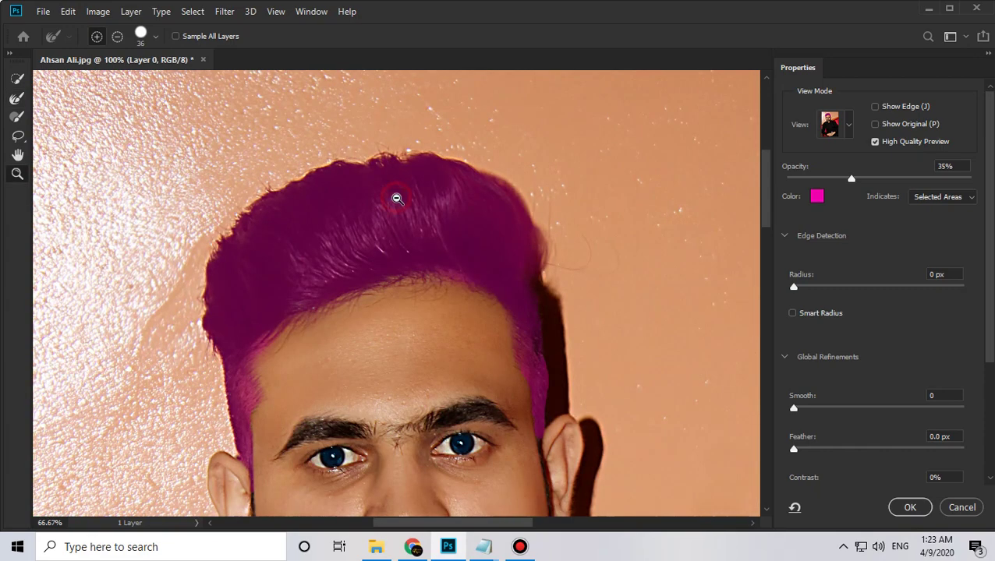
key(z)
alt+click(422, 277)
click(908, 507)
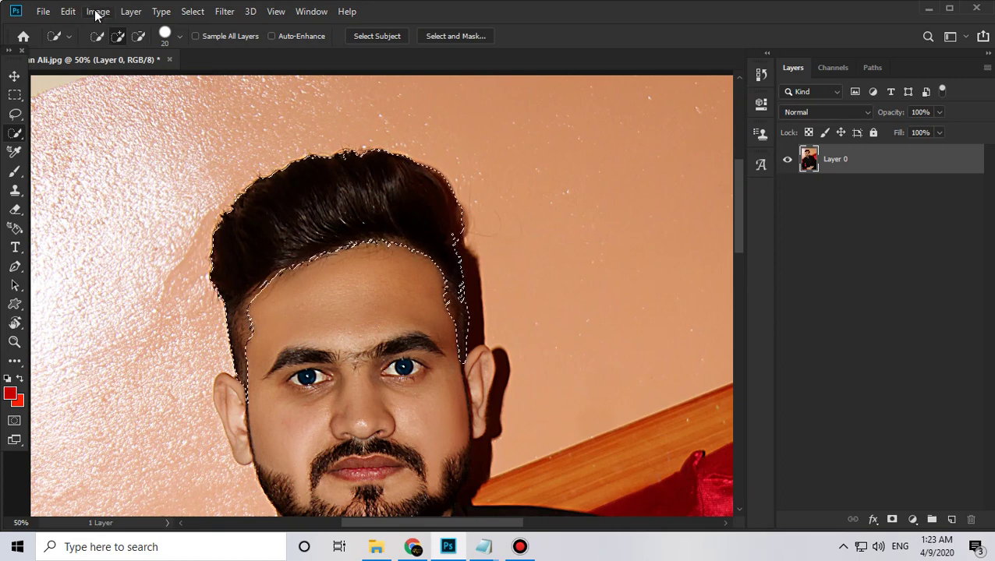
- Add a Soft Light solid-colour fill layer in red #c60000, masked to the hair
click(131, 11)
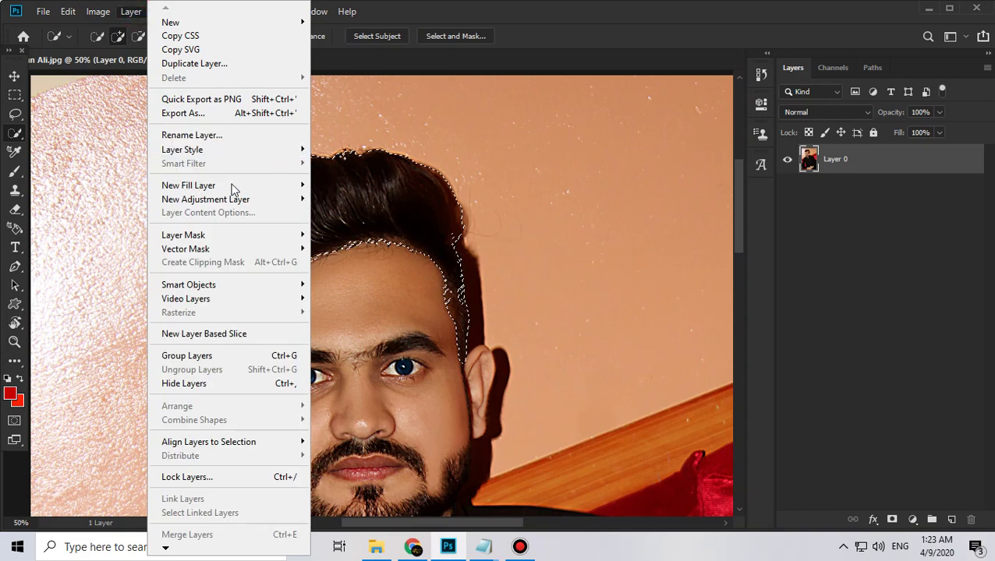
mouse_move(189, 185)
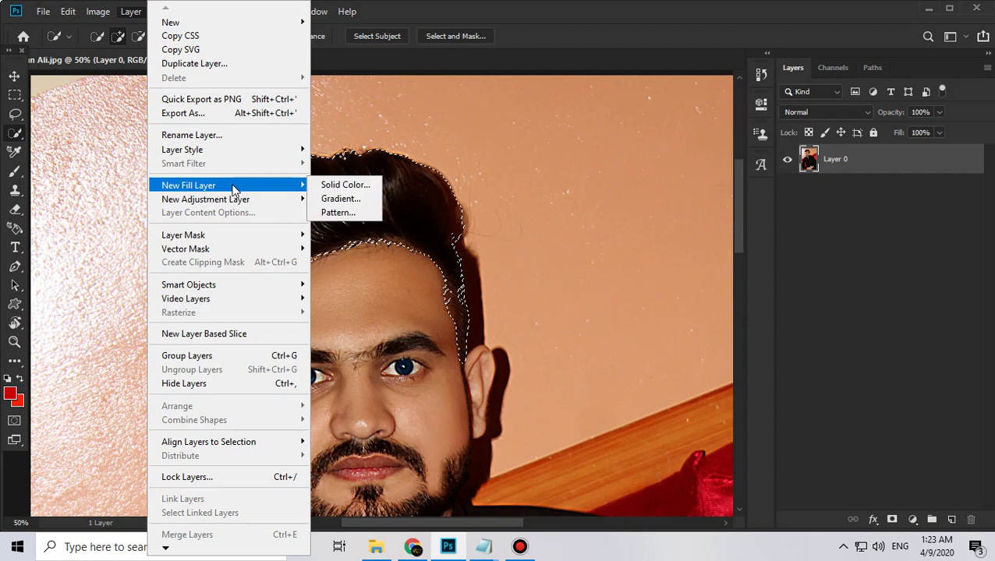
click(346, 185)
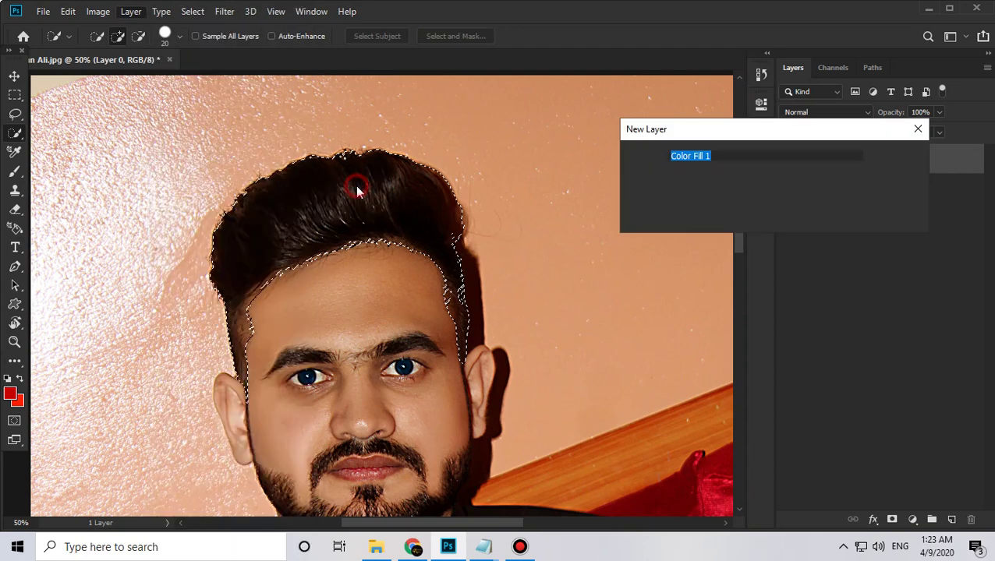
click(708, 220)
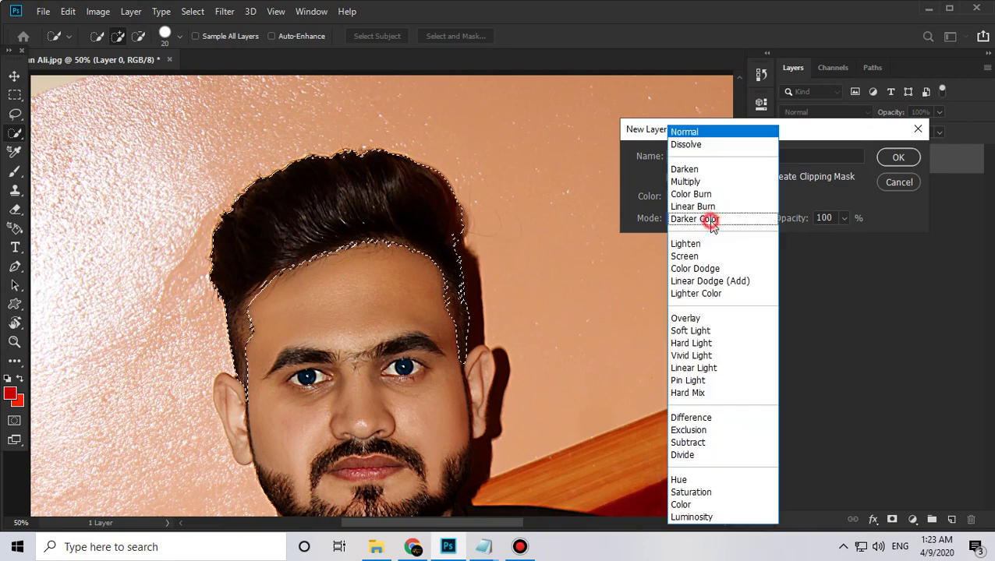
click(713, 331)
click(896, 158)
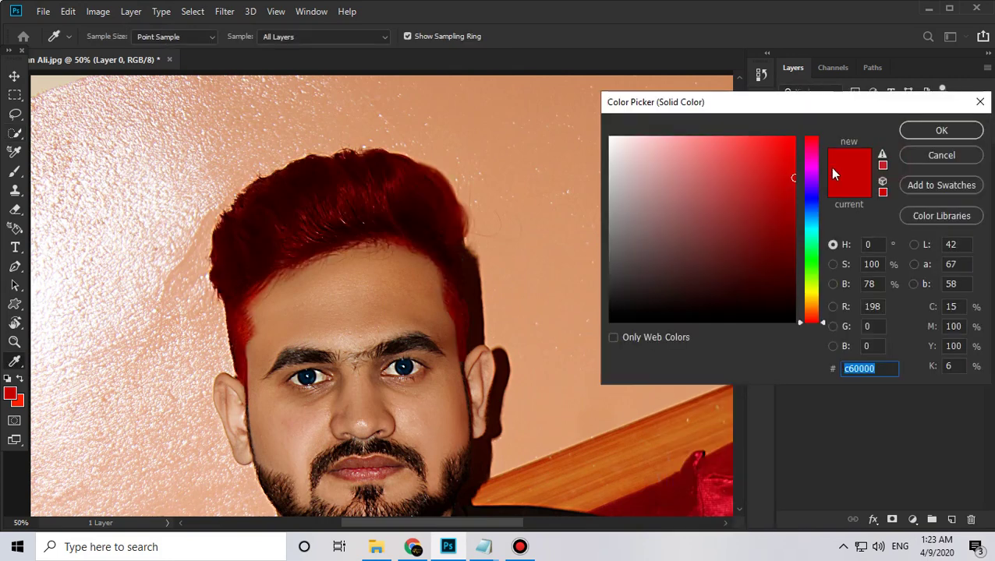
drag(772, 102, 725, 197)
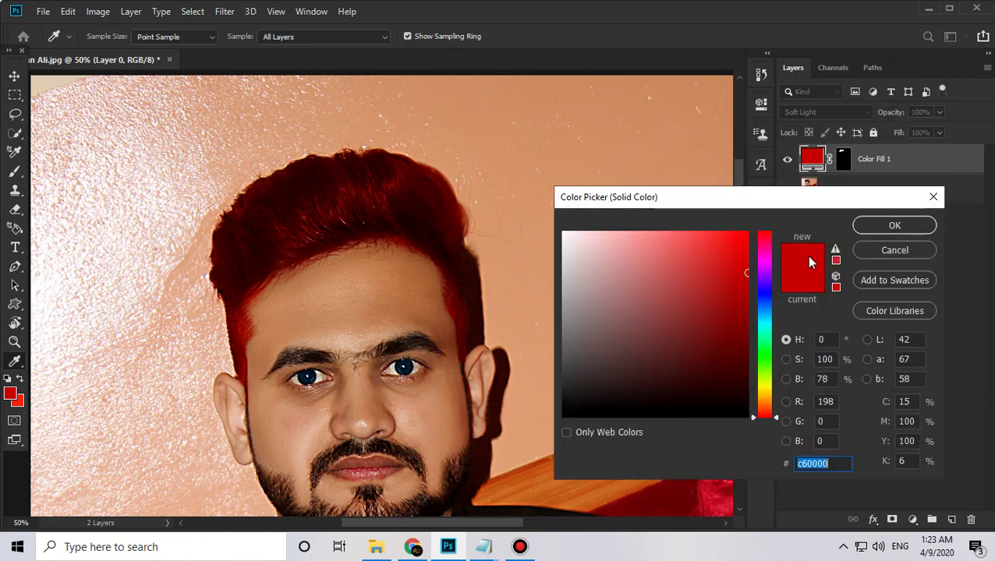
click(894, 225)
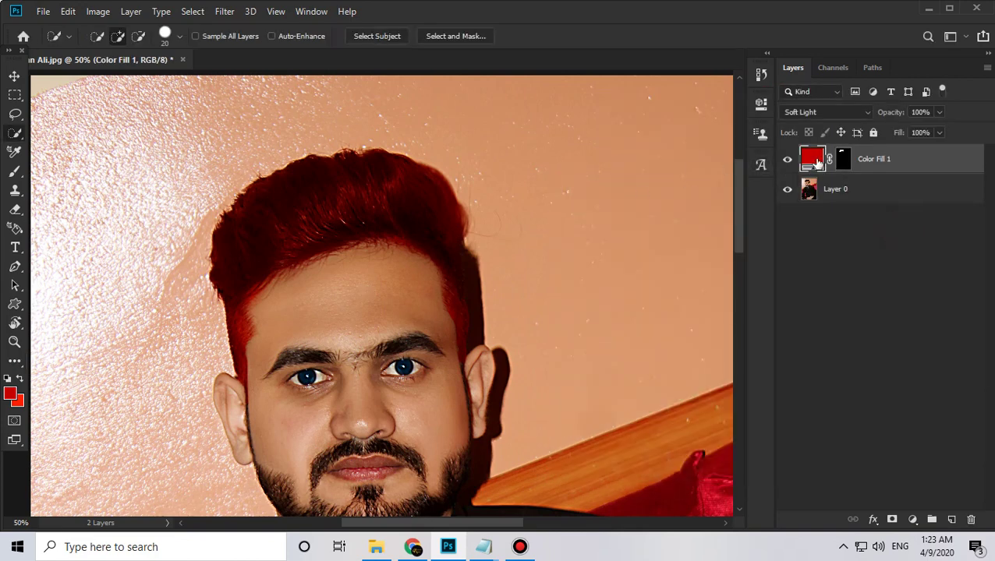
- Reopen Color Fill 1's colour and try blue, purple, olive, brown and teal hair tones
double_click(814, 158)
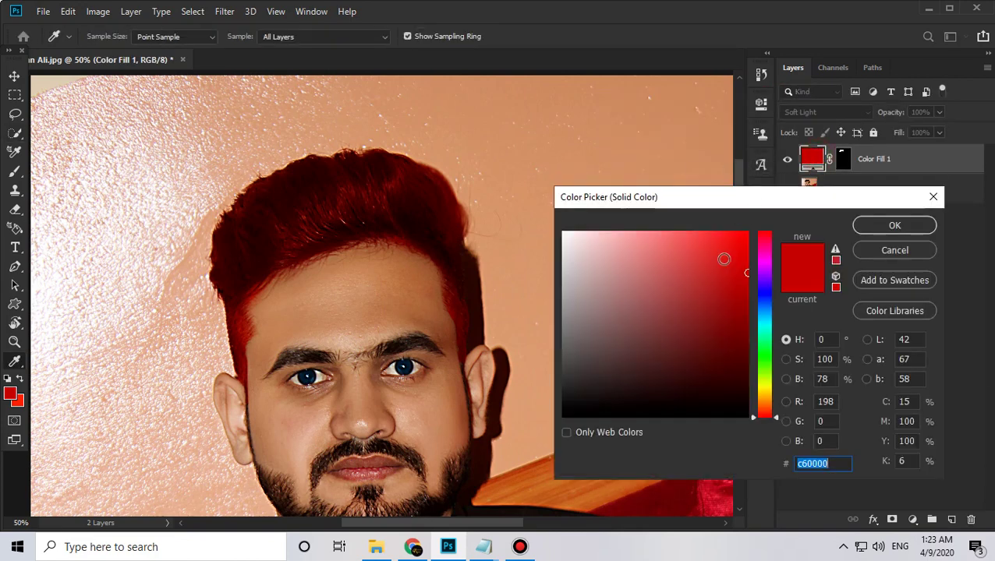
mouse_move(766, 286)
mouse_down()
mouse_move(771, 330)
mouse_move(770, 318)
mouse_up()
mouse_move(679, 315)
mouse_down()
mouse_move(617, 285)
mouse_move(636, 333)
mouse_move(679, 280)
mouse_move(670, 329)
mouse_move(669, 257)
mouse_move(651, 313)
mouse_up()
click(765, 298)
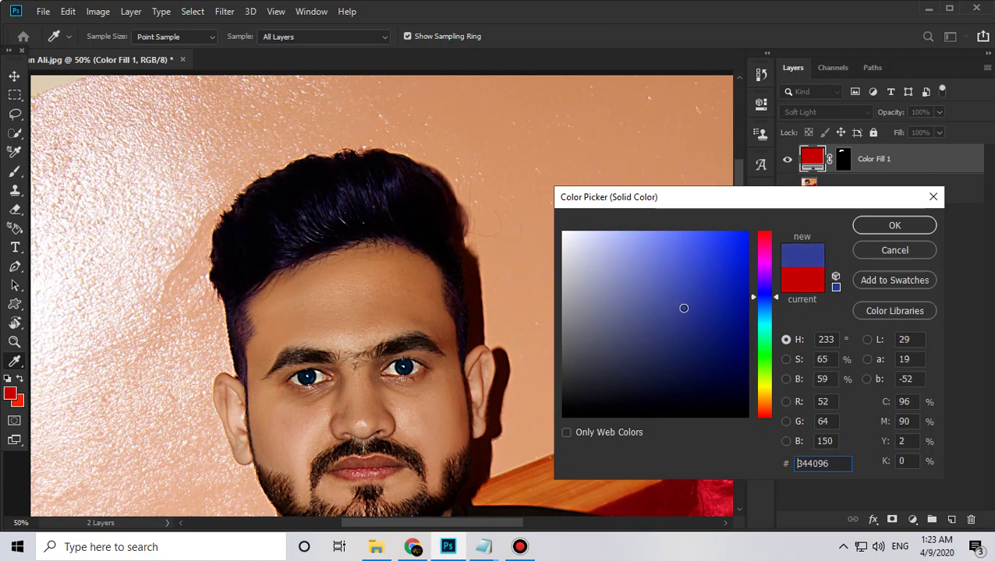
drag(772, 307, 776, 266)
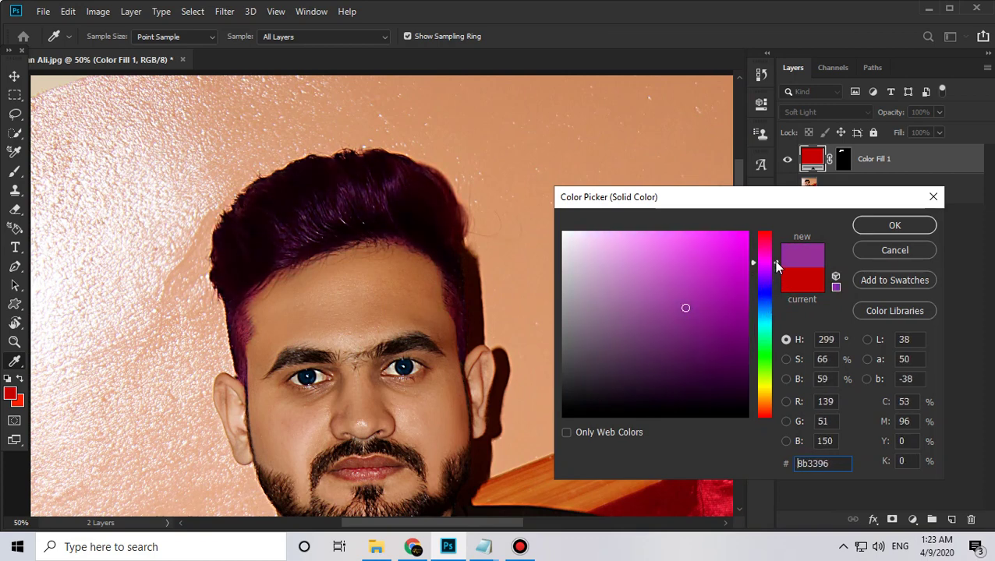
mouse_move(685, 308)
mouse_down()
mouse_move(729, 313)
mouse_move(729, 330)
mouse_up()
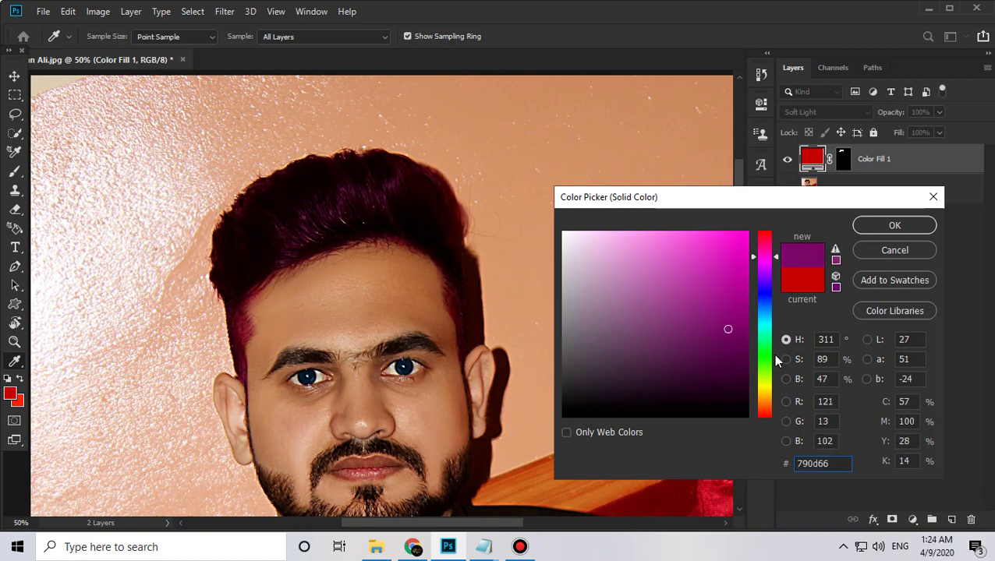
mouse_move(776, 360)
mouse_down()
mouse_move(773, 396)
mouse_move(769, 380)
mouse_up()
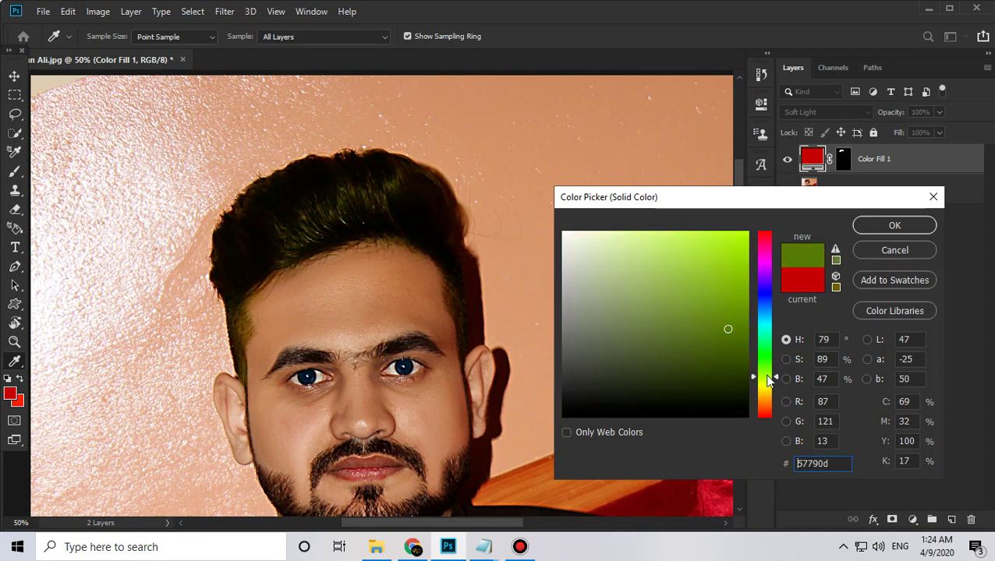
mouse_move(721, 326)
mouse_down()
mouse_move(689, 316)
mouse_move(676, 348)
mouse_up()
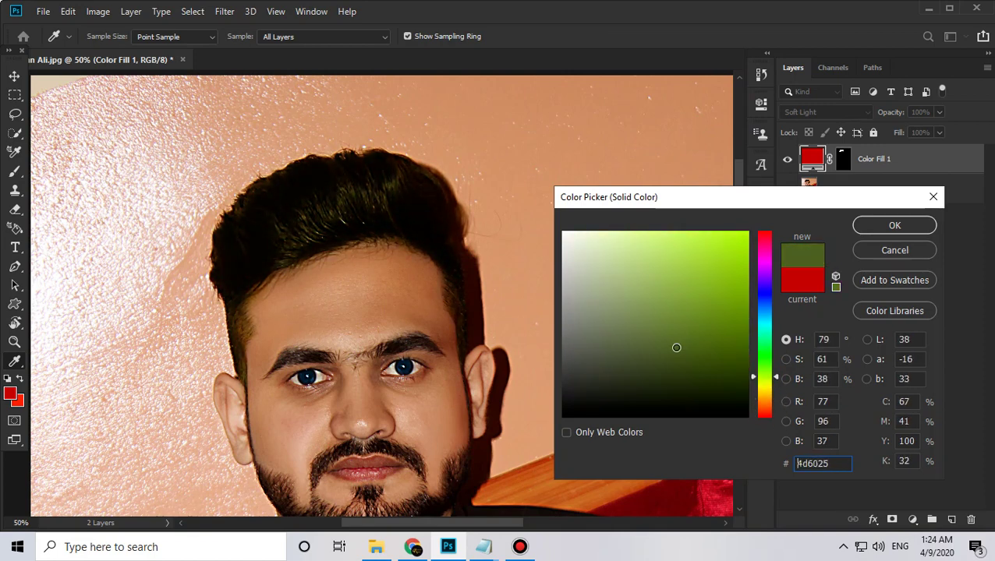
drag(774, 377, 776, 413)
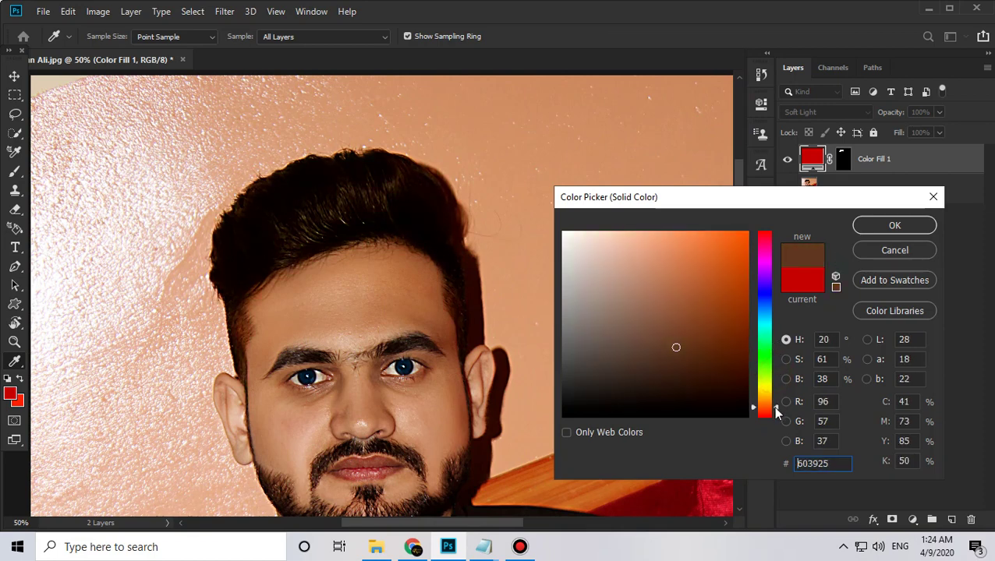
drag(772, 344, 767, 330)
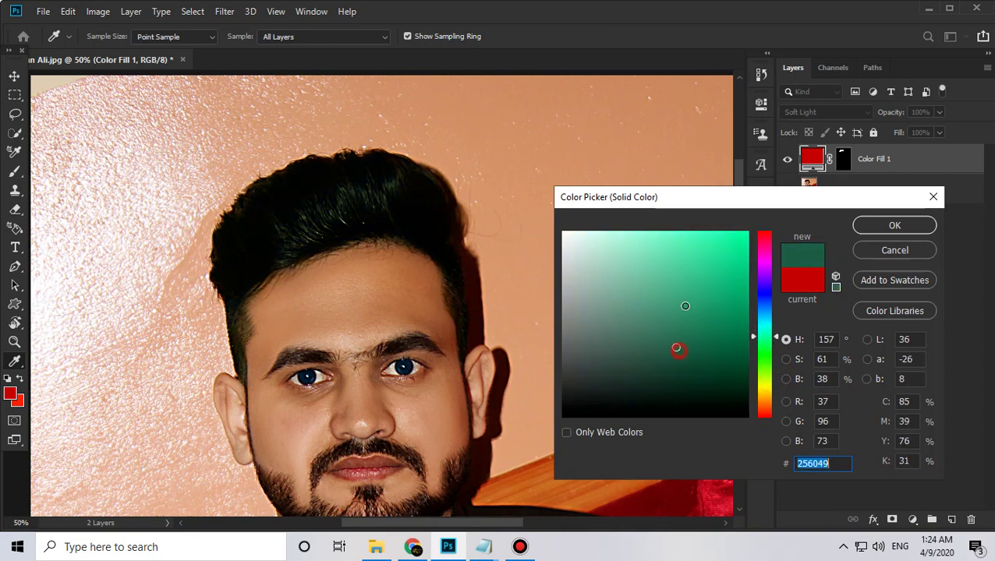
drag(685, 306, 685, 339)
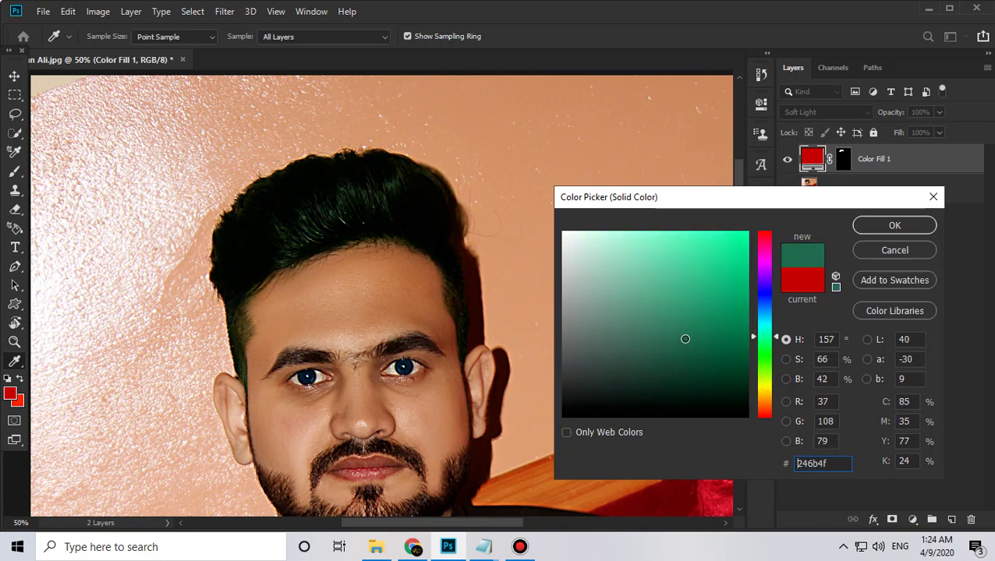
- Settle on purple #8354c3 as the hair fill colour
drag(444, 343, 411, 352)
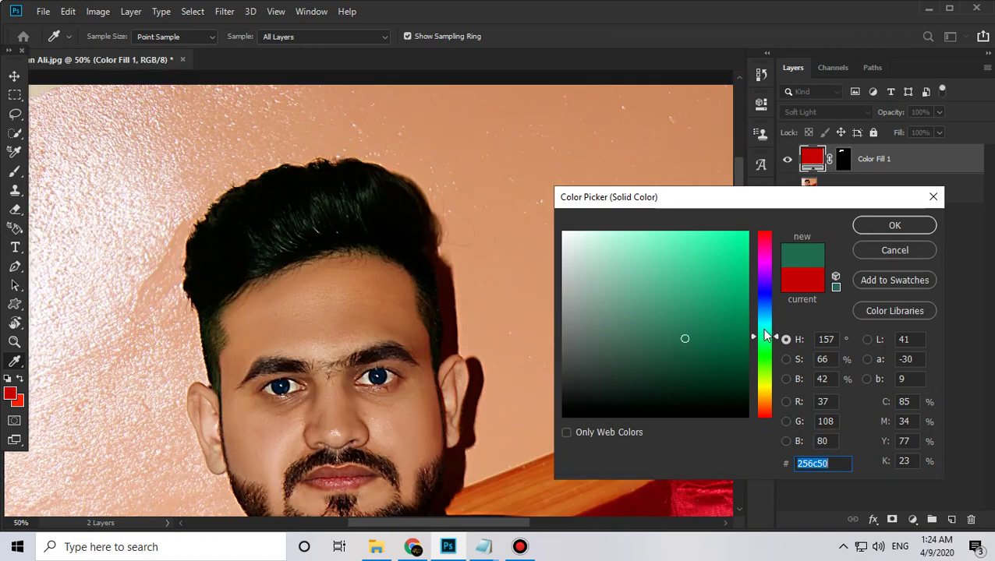
mouse_move(764, 335)
mouse_down()
mouse_move(753, 262)
mouse_move(767, 328)
mouse_move(754, 269)
mouse_move(771, 304)
mouse_move(771, 284)
mouse_up()
mouse_move(683, 336)
mouse_down()
mouse_move(682, 273)
mouse_move(677, 314)
mouse_move(633, 324)
mouse_move(657, 268)
mouse_move(655, 311)
mouse_move(669, 275)
mouse_up()
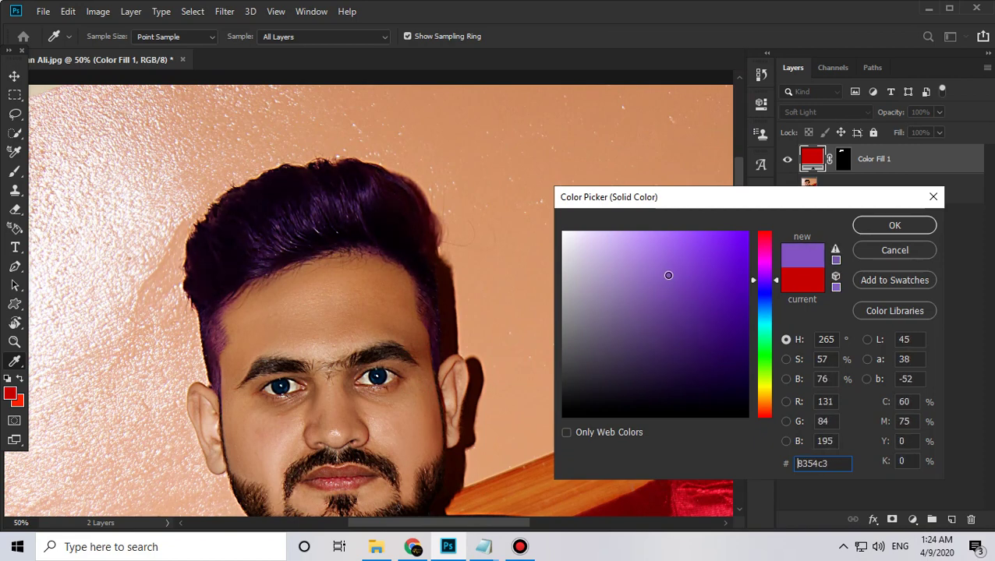
click(885, 230)
drag(333, 230, 370, 248)
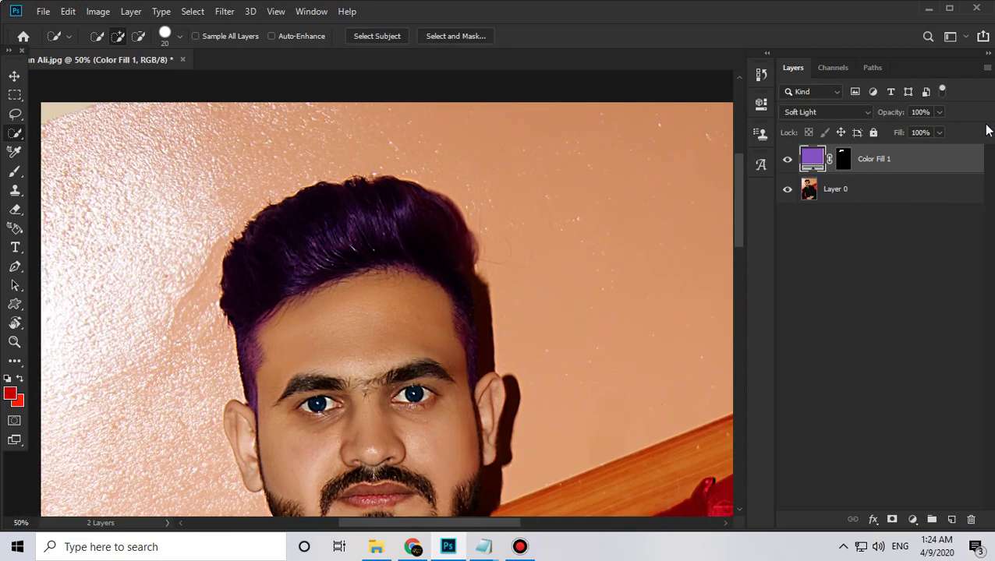
- Set Color Fill 1 to 75% opacity, compare it on and off, and duplicate it
click(941, 113)
drag(921, 131, 924, 131)
key(z)
alt+click(467, 262)
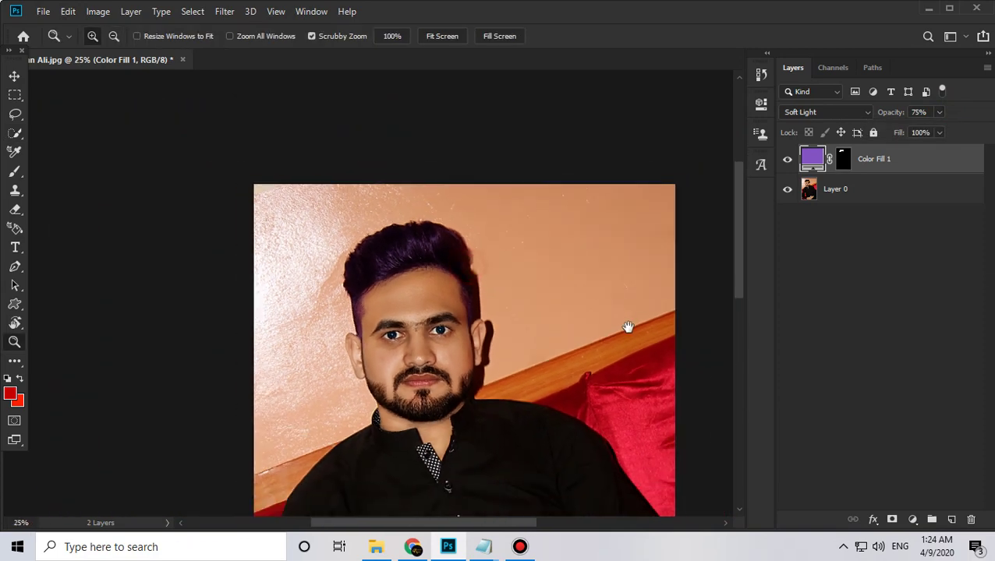
click(786, 161)
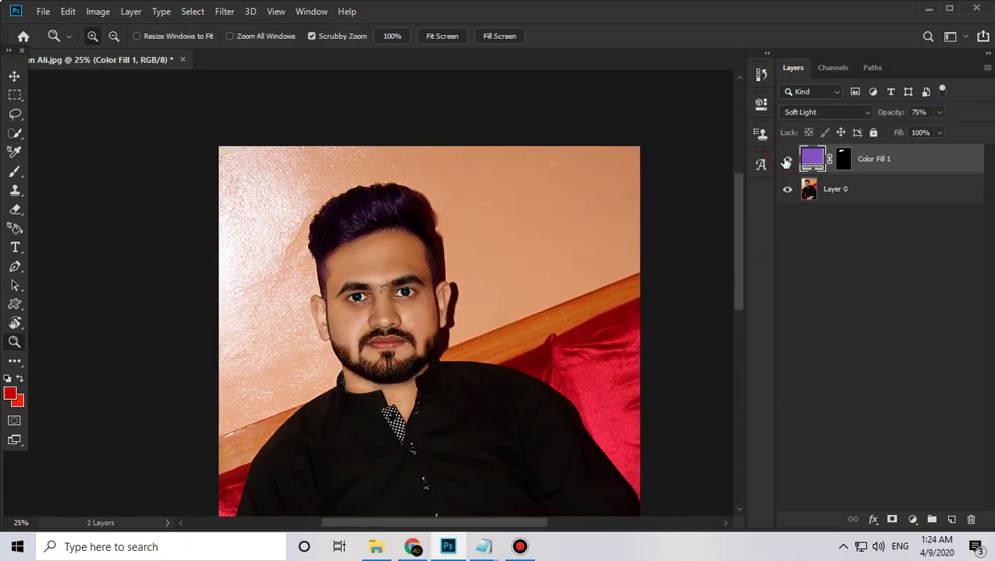
key(ctrl+j)
- Recolour the copied fill layer to a teal-green
double_click(808, 161)
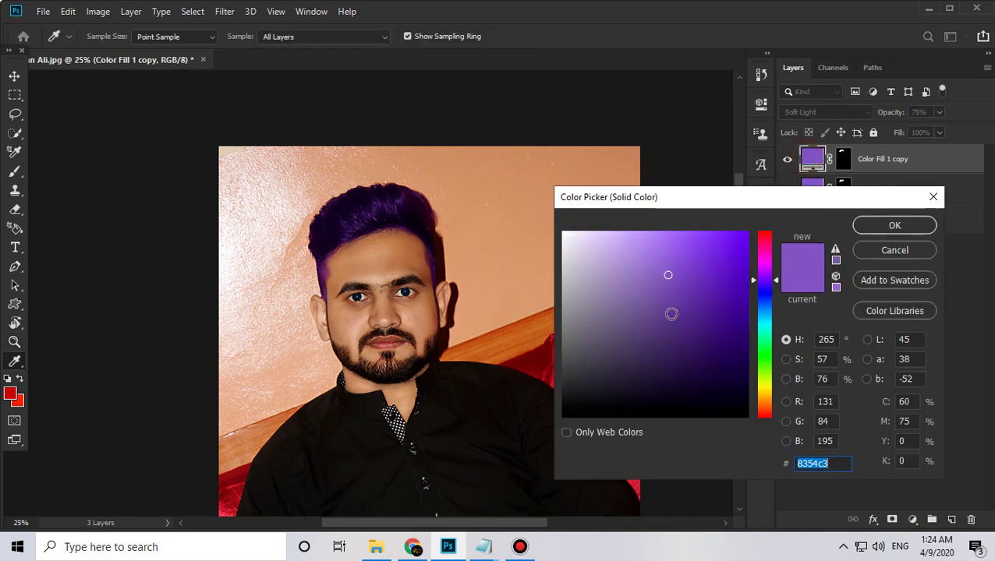
click(927, 196)
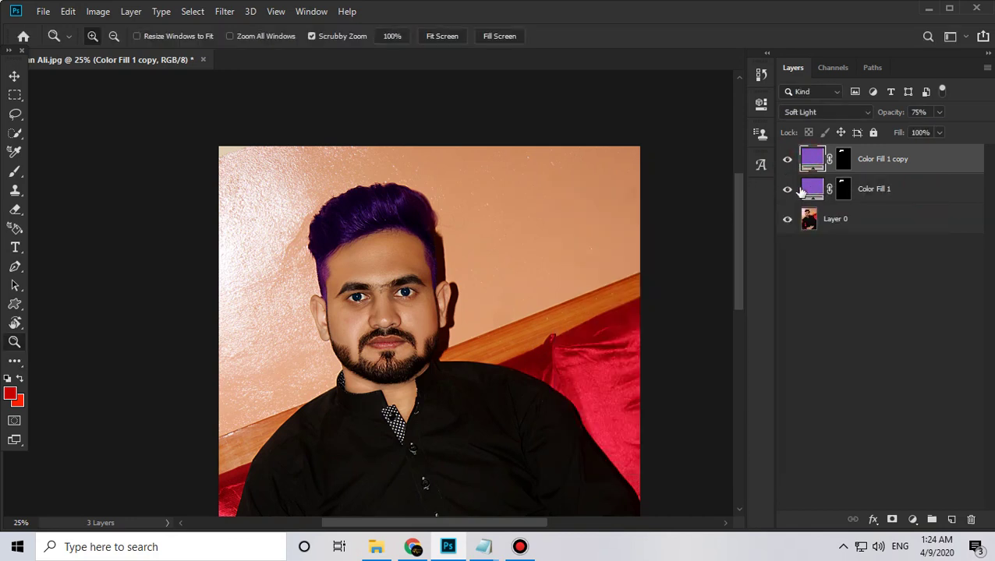
double_click(813, 162)
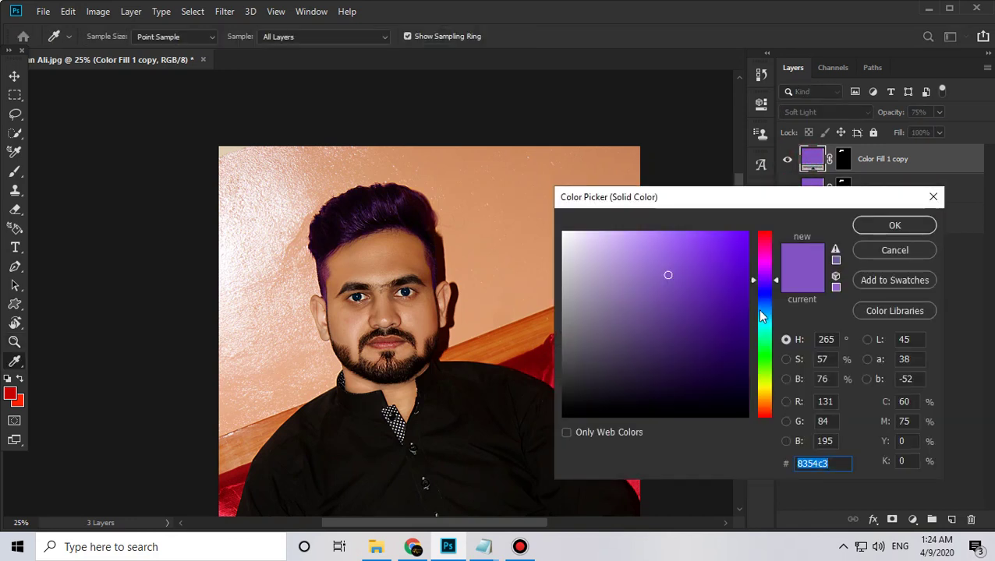
drag(762, 316, 762, 339)
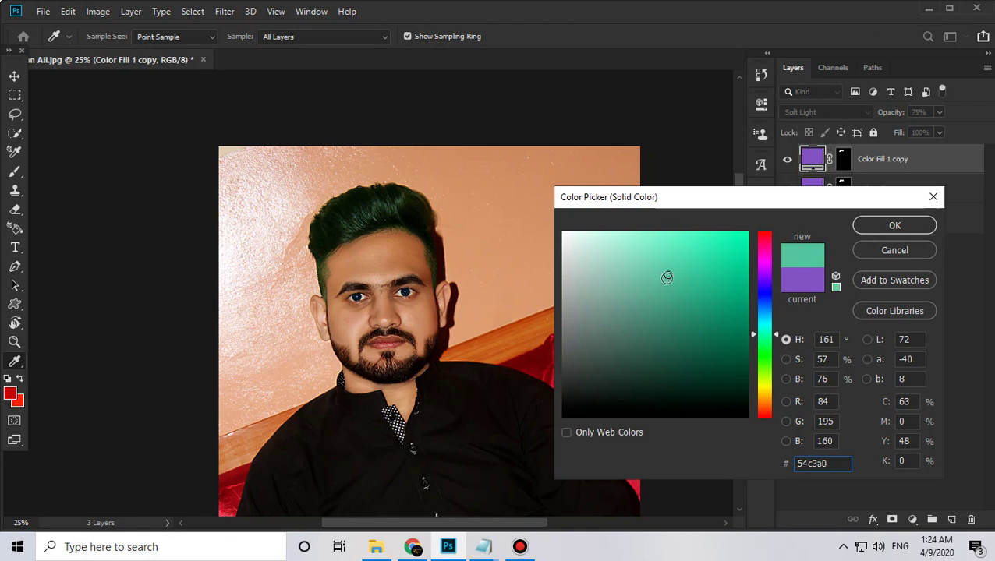
mouse_move(667, 278)
mouse_down()
mouse_move(655, 309)
mouse_move(659, 289)
mouse_up()
drag(660, 295, 659, 304)
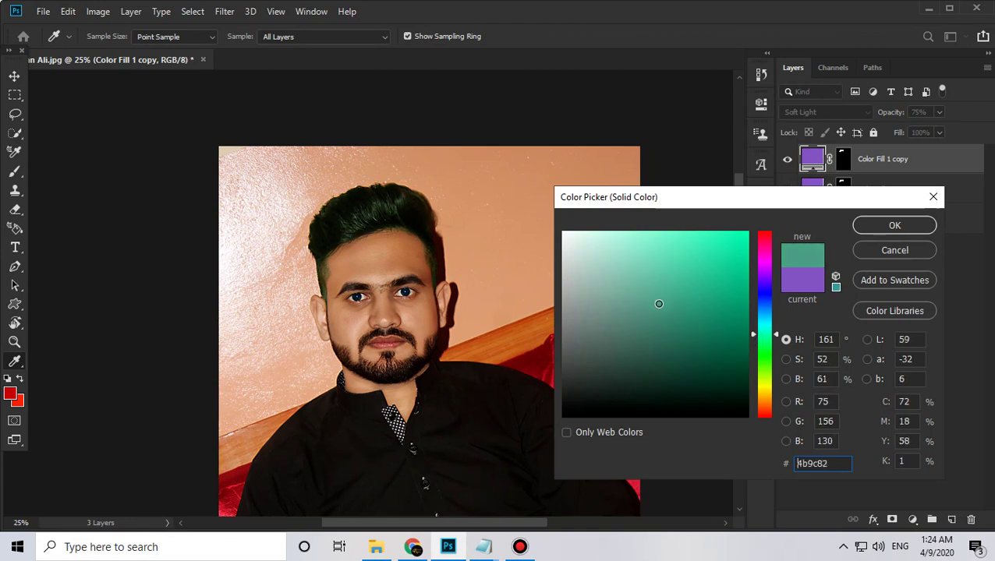
click(871, 226)
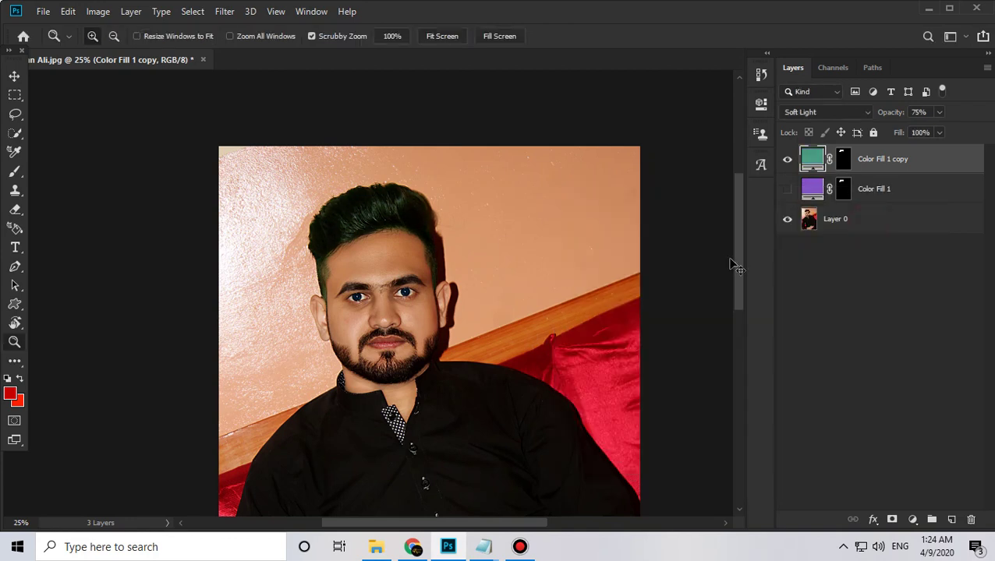
- Duplicate the teal-green fill and make the newest copy dark green
key(ctrl+j)
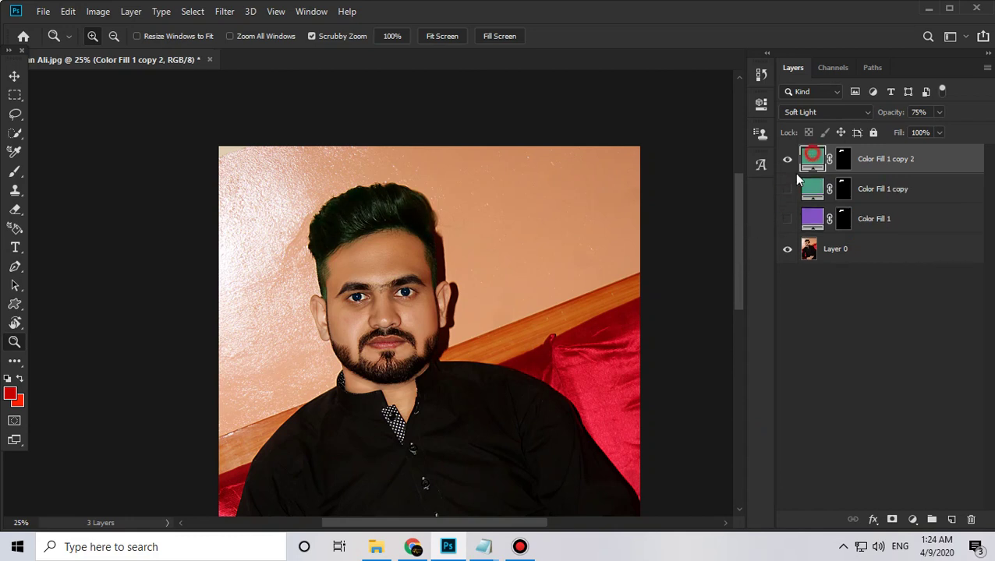
double_click(812, 158)
mouse_move(764, 333)
mouse_down()
mouse_move(764, 366)
mouse_move(729, 356)
mouse_move(726, 333)
mouse_move(748, 315)
mouse_up()
click(894, 225)
key(z)
drag(438, 292, 433, 300)
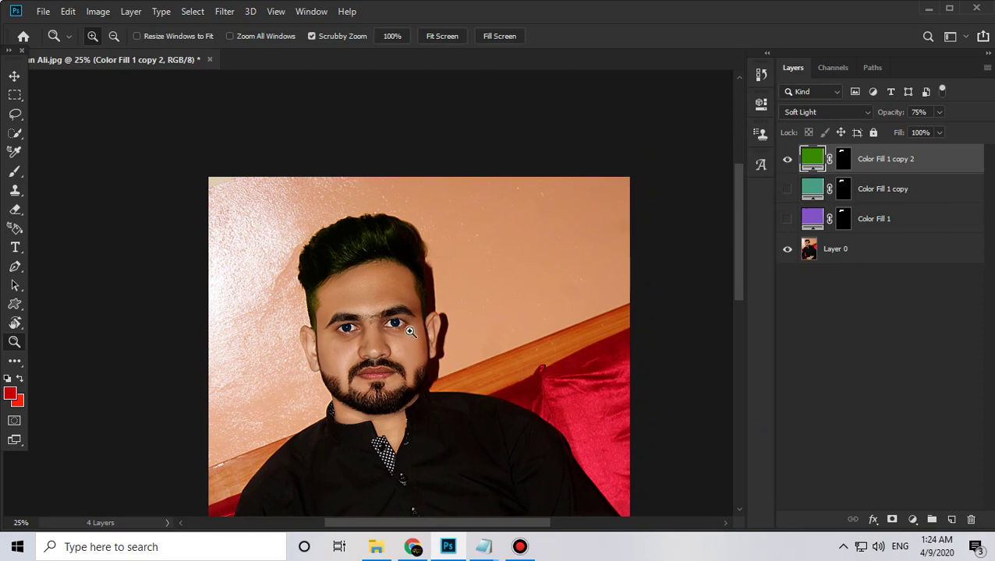
drag(345, 354, 343, 323)
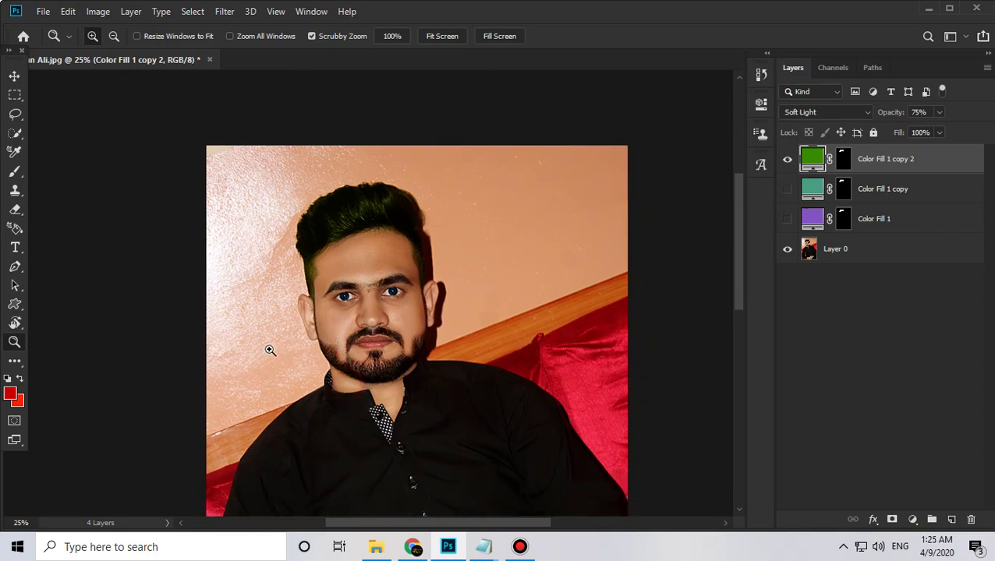
- Group the three colour fill layers into Group 1 and switch to the browser
shift+click(886, 222)
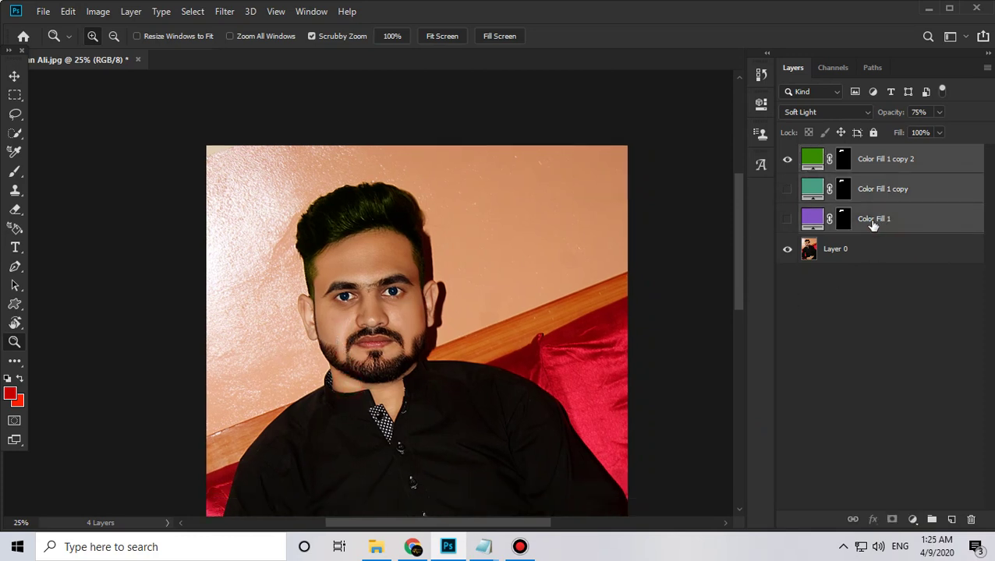
key(ctrl+g)
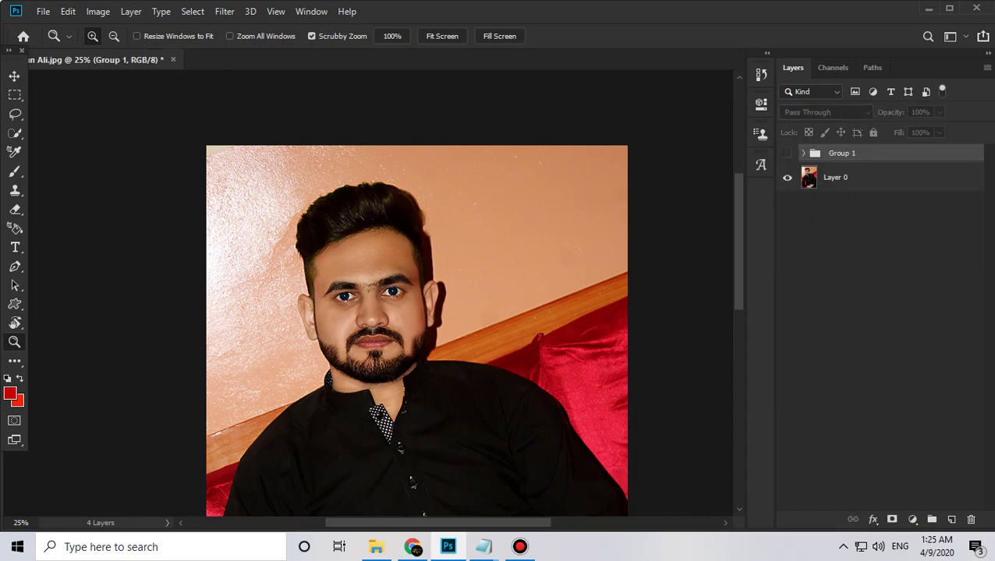
click(412, 547)
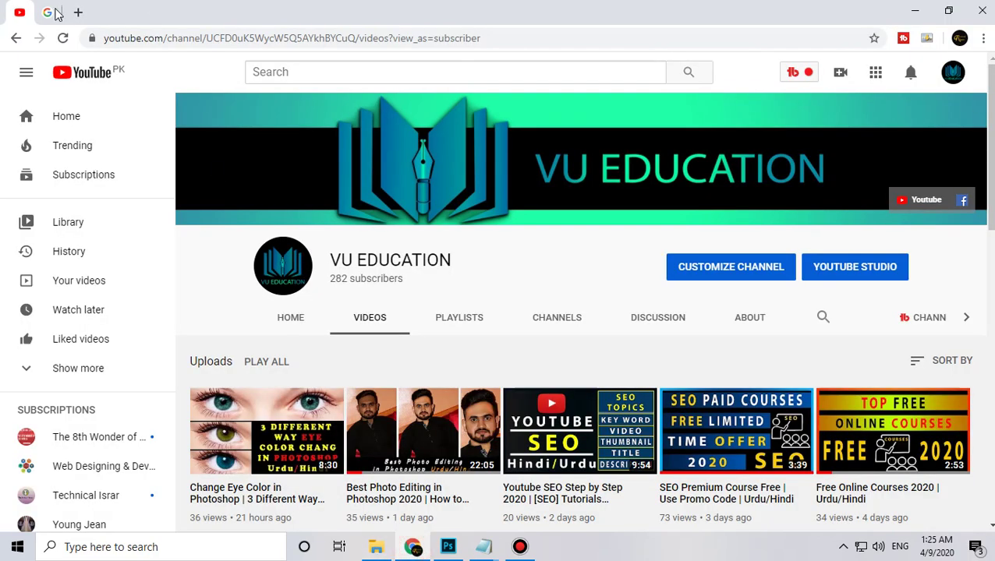
- Browse the Boys Hair Colour png image results on Google Images
click(52, 12)
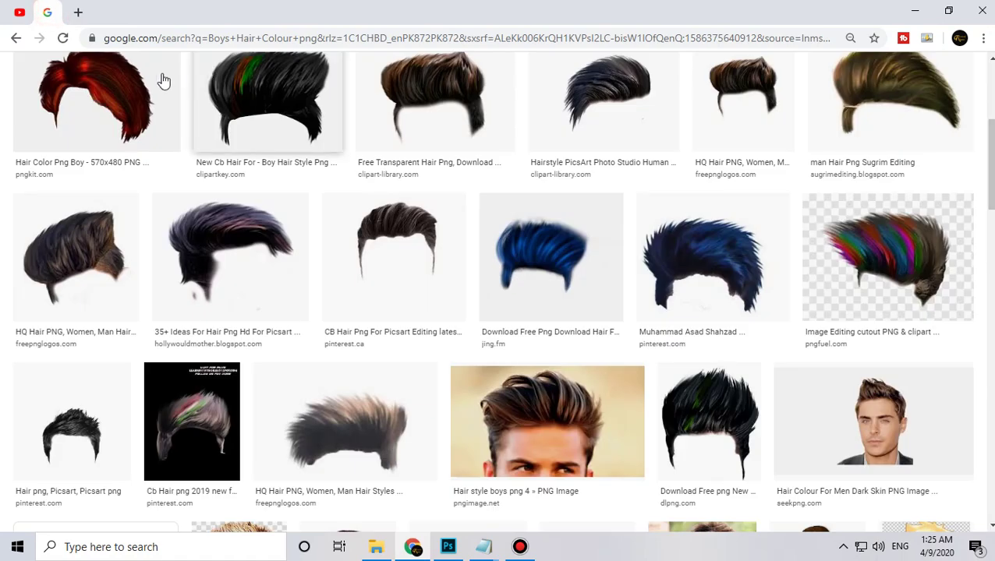
scroll(249, 179, up, 4)
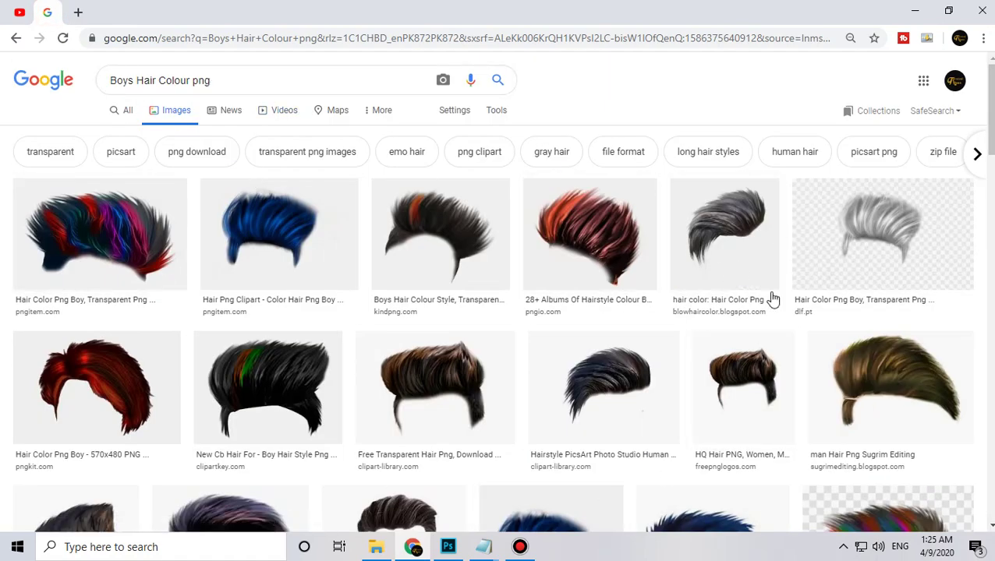
scroll(771, 291, down, 2)
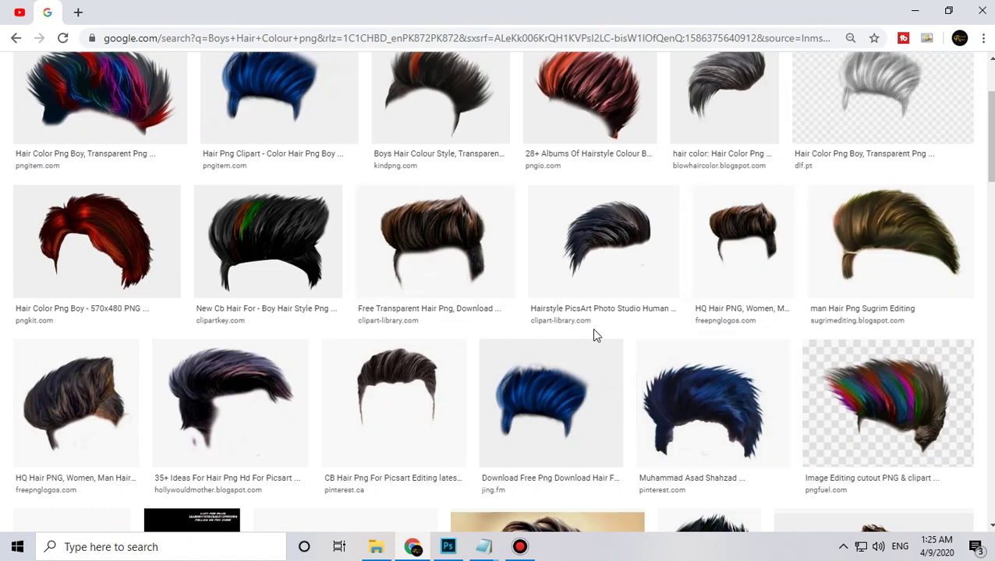
scroll(524, 281, up, 1)
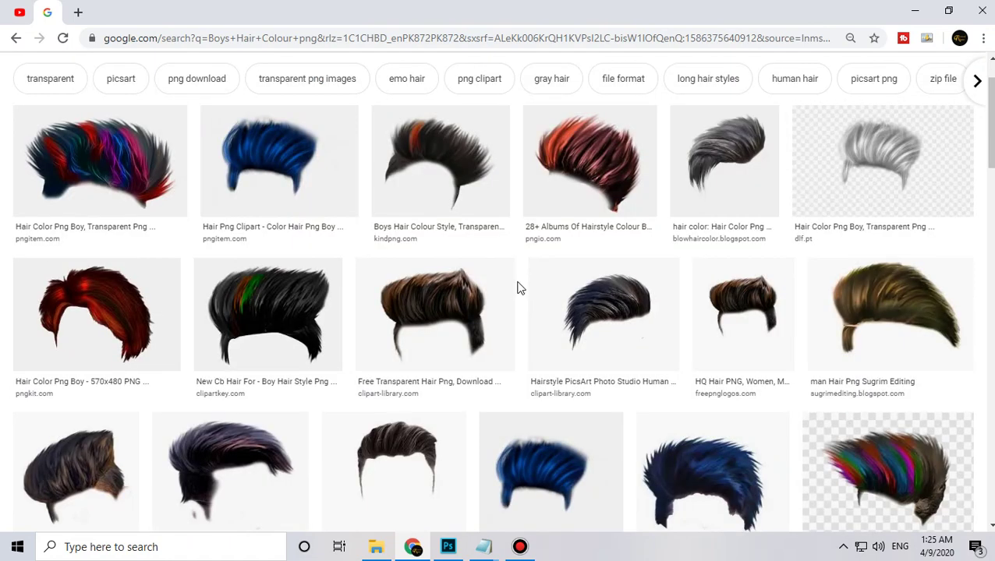
- Open the brown transparent hair image in a new tab and copy it
right_click(413, 318)
click(471, 82)
click(140, 12)
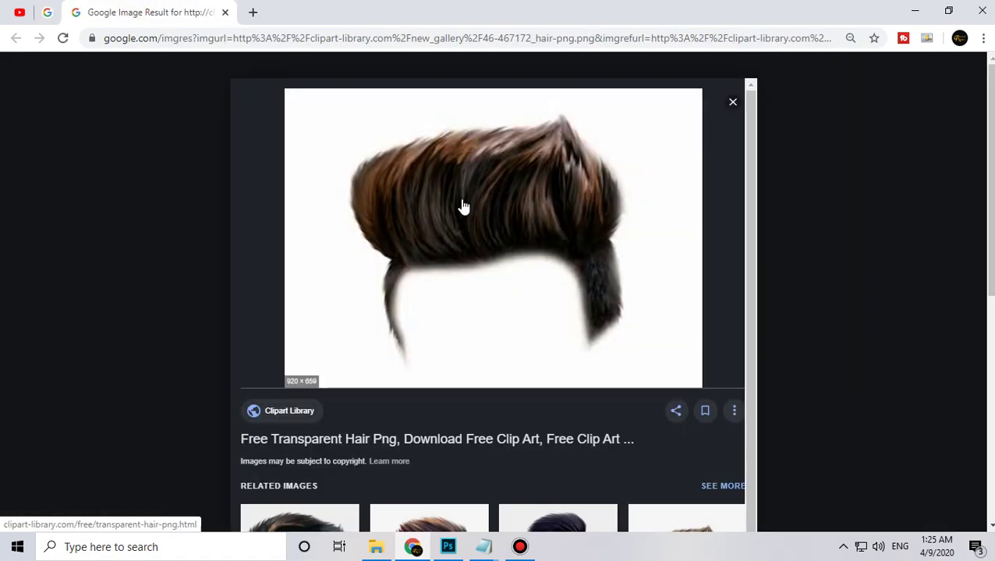
right_click(436, 192)
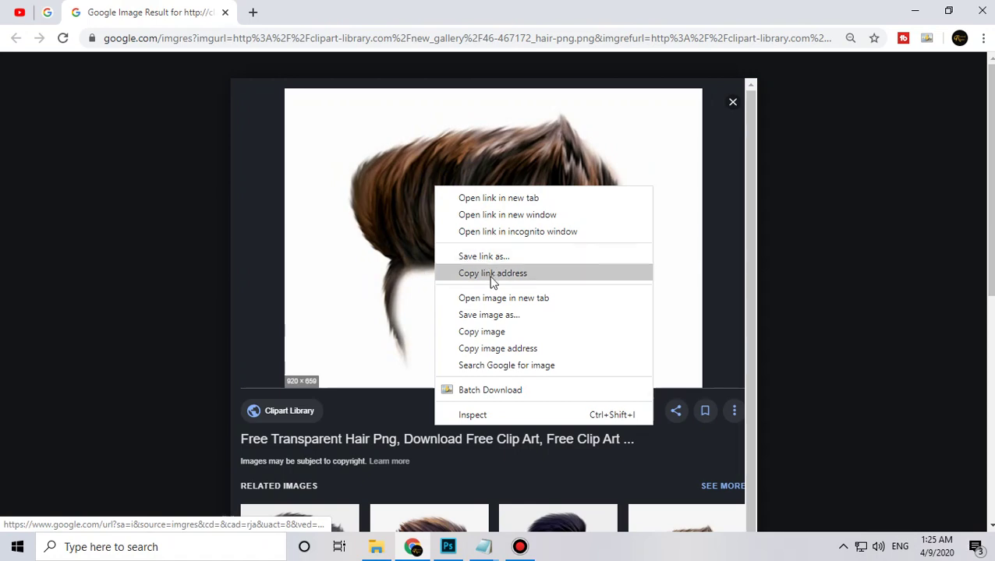
click(493, 333)
- Paste the copied hair into the portrait as Layer 1 and zoom in on it
click(448, 546)
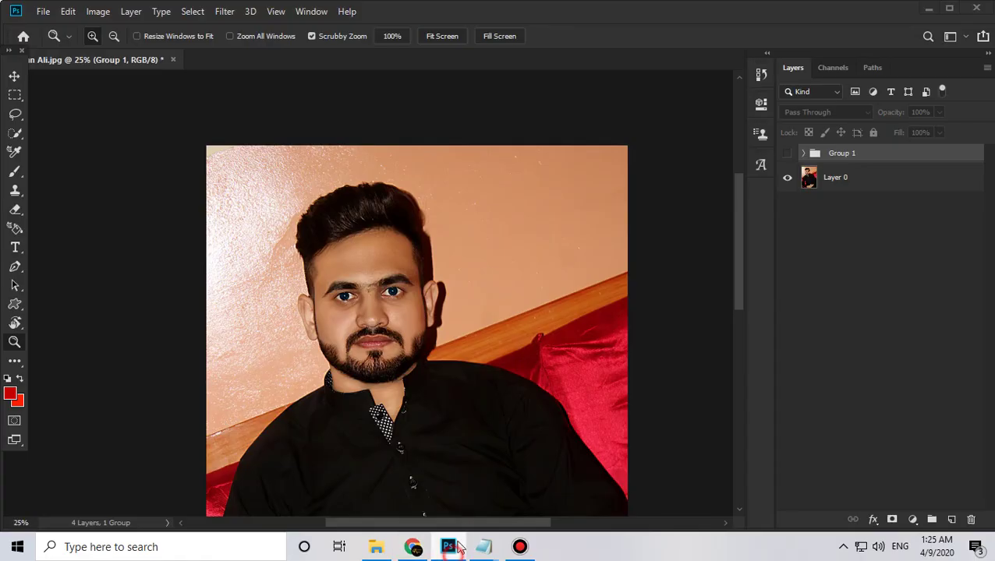
key(ctrl+v)
click(427, 329)
click(422, 332)
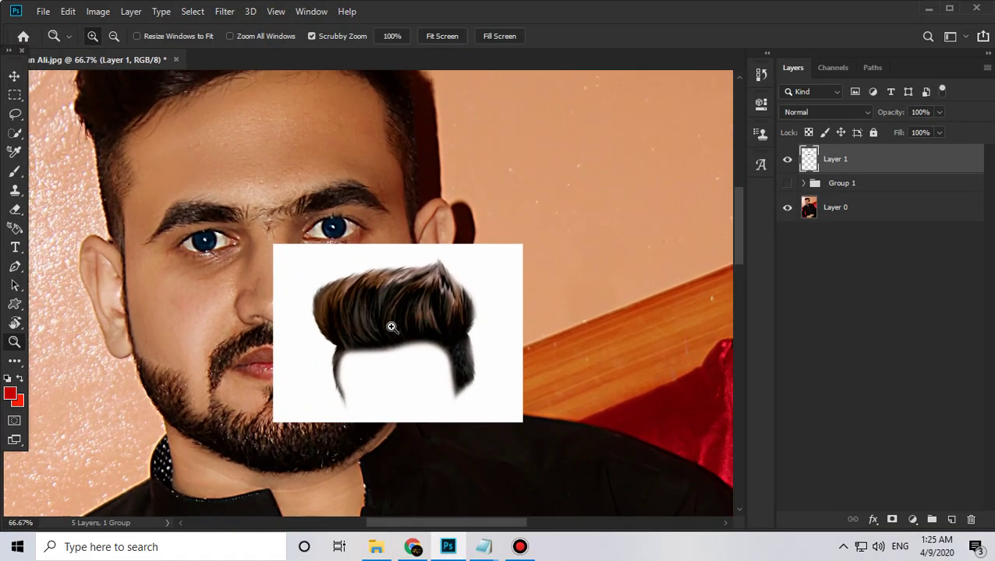
click(15, 133)
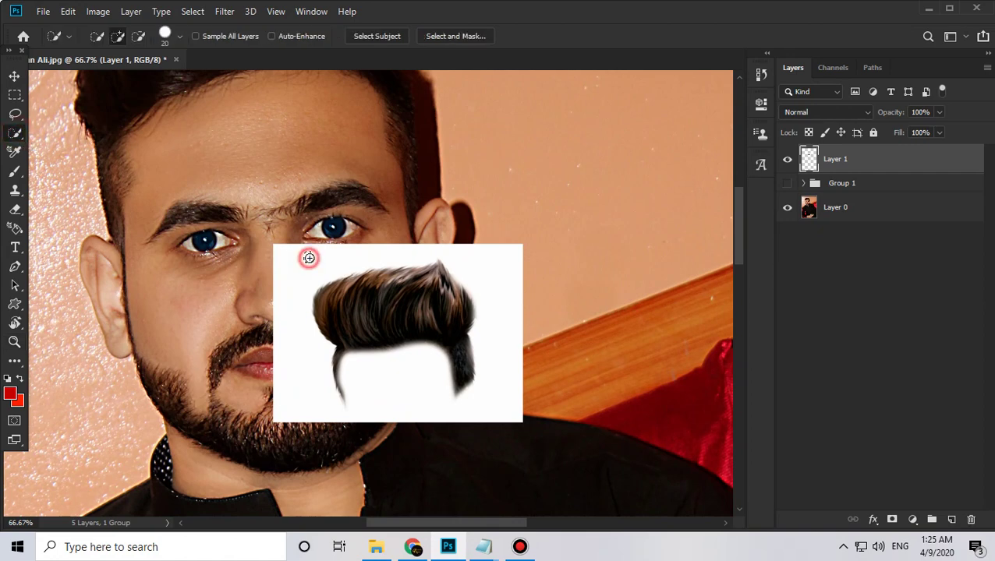
mouse_move(284, 264)
mouse_down()
mouse_move(425, 261)
mouse_move(486, 358)
mouse_up()
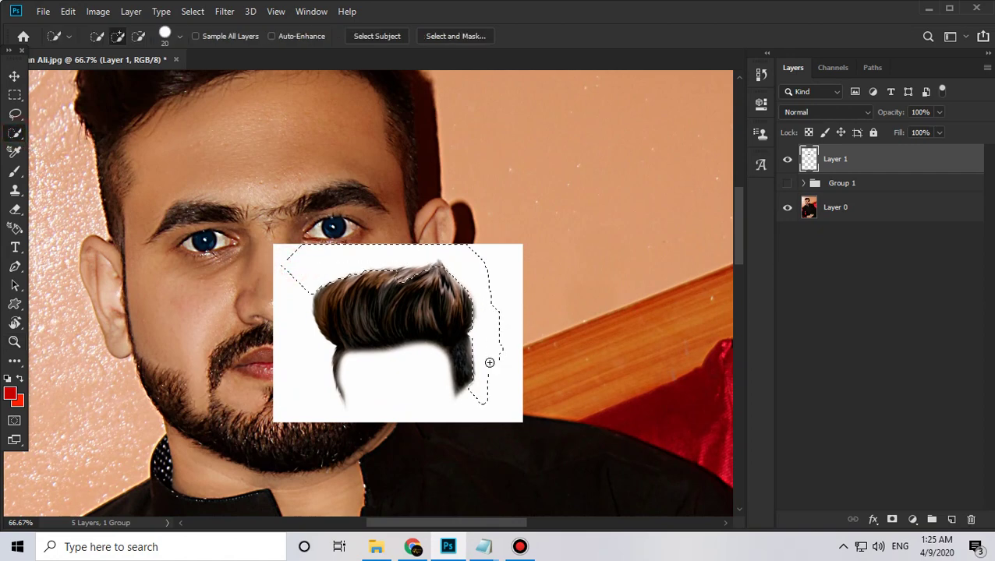
key(ctrl+d)
- Delete the hair image's white background using a Magic Wand selection
click(379, 240)
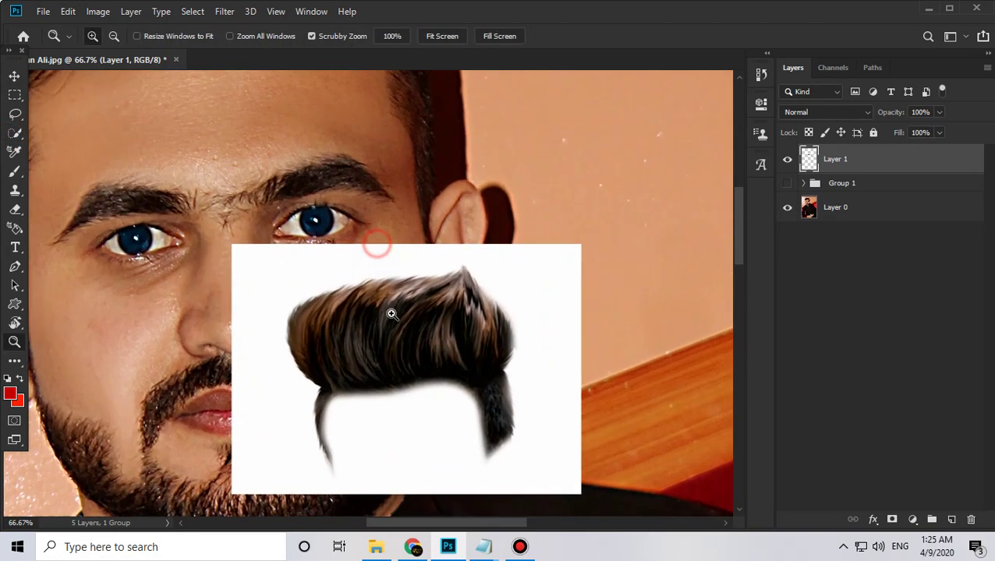
right_click(15, 132)
click(91, 147)
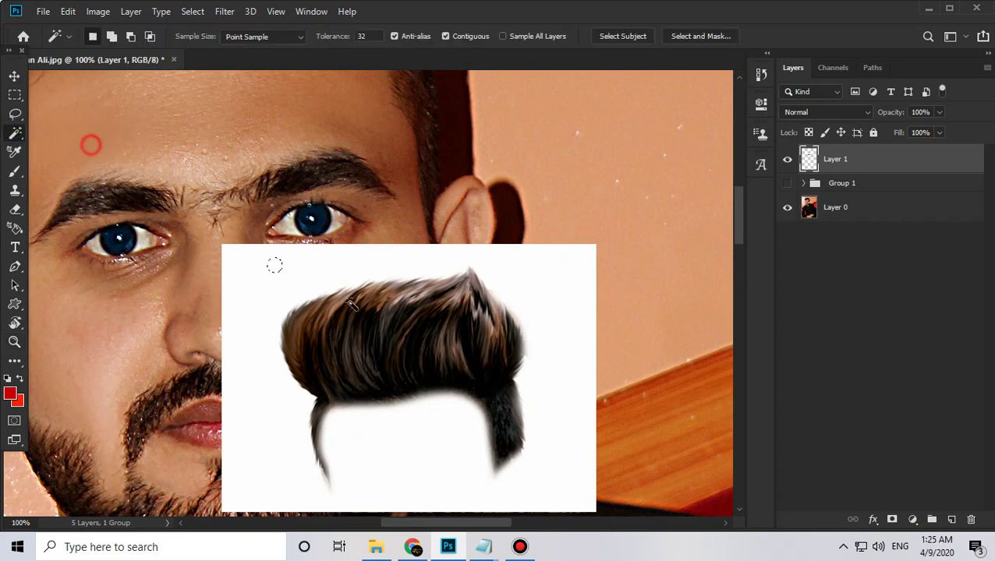
click(283, 267)
scroll(374, 281, down, 2)
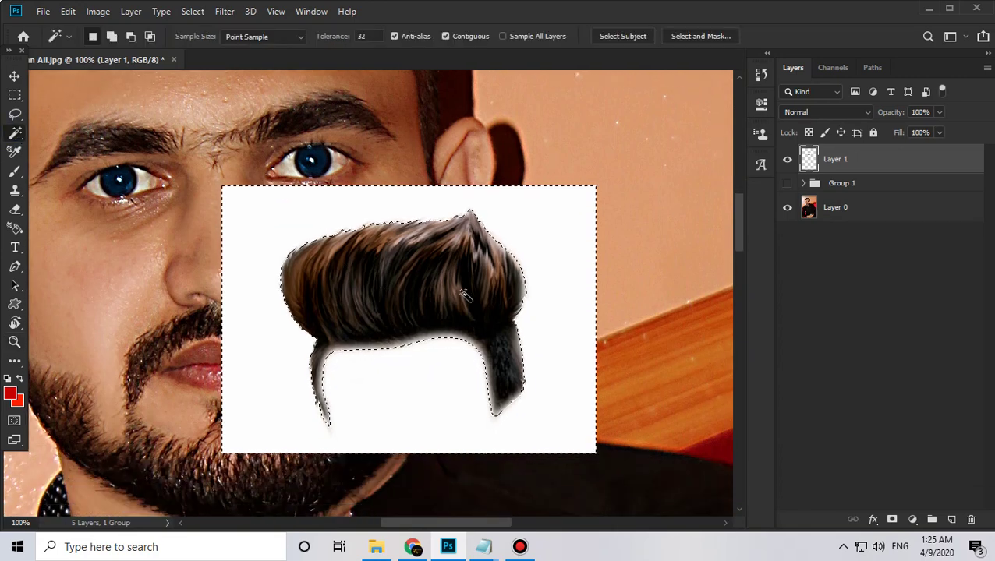
key(Delete)
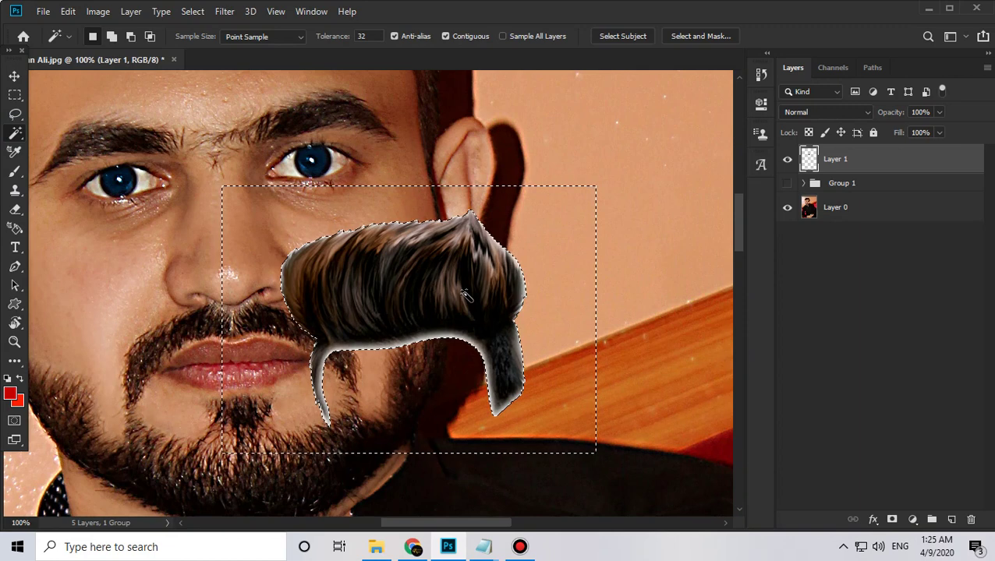
key(ctrl+d)
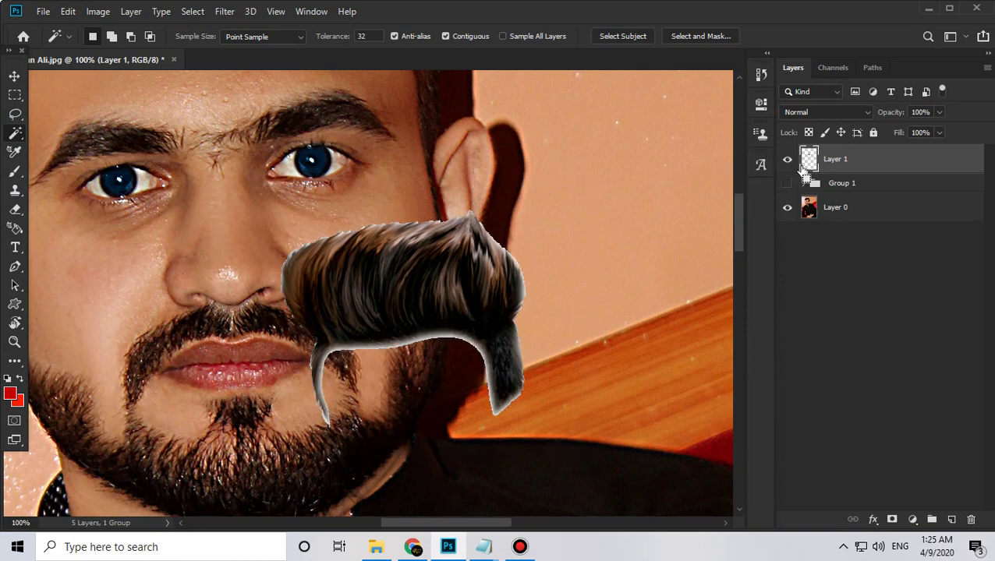
- Load Layer 1's outline, contract it 8 px, invert, and delete the pale fringe
ctrl+click(808, 160)
click(193, 11)
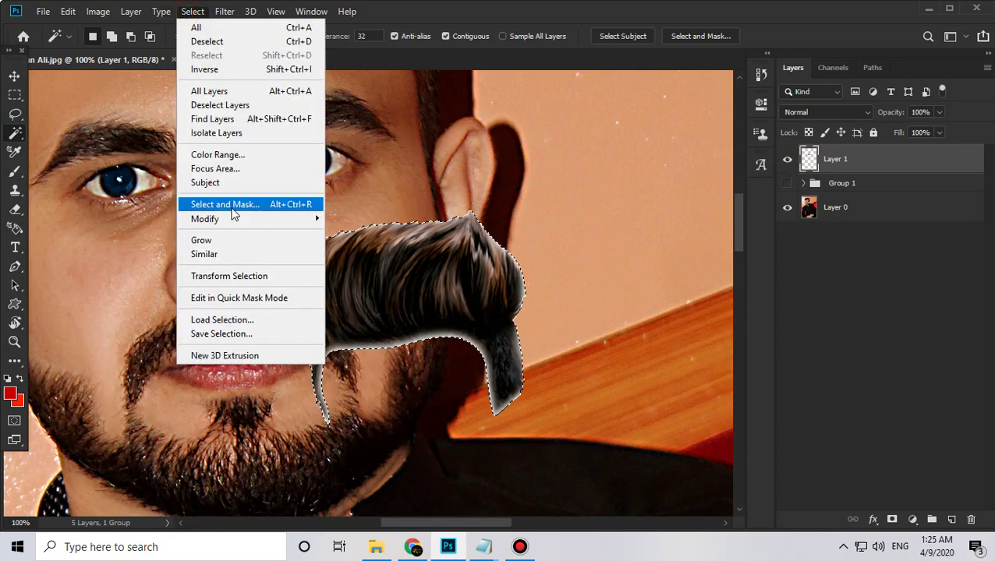
click(353, 265)
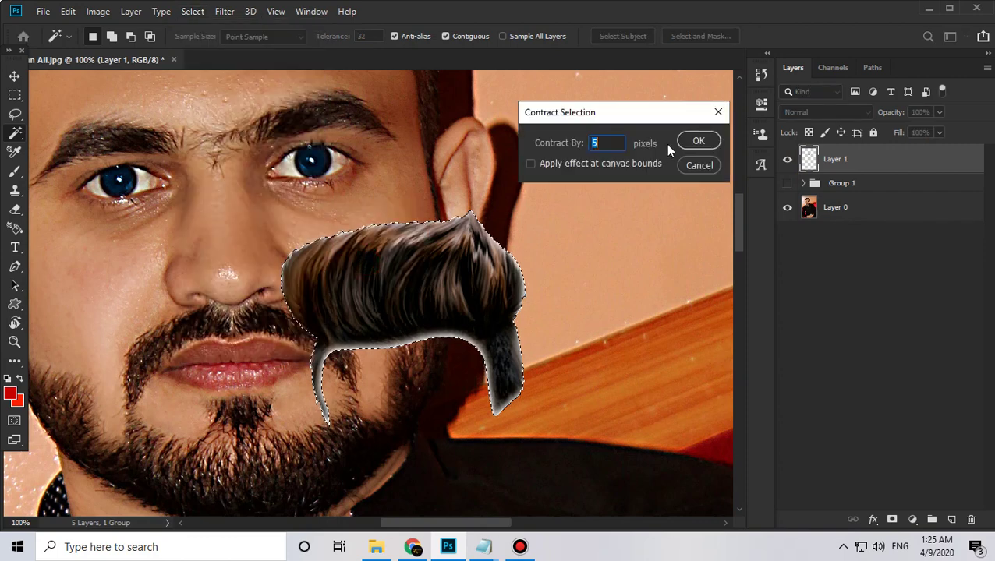
text(8)
key(Return)
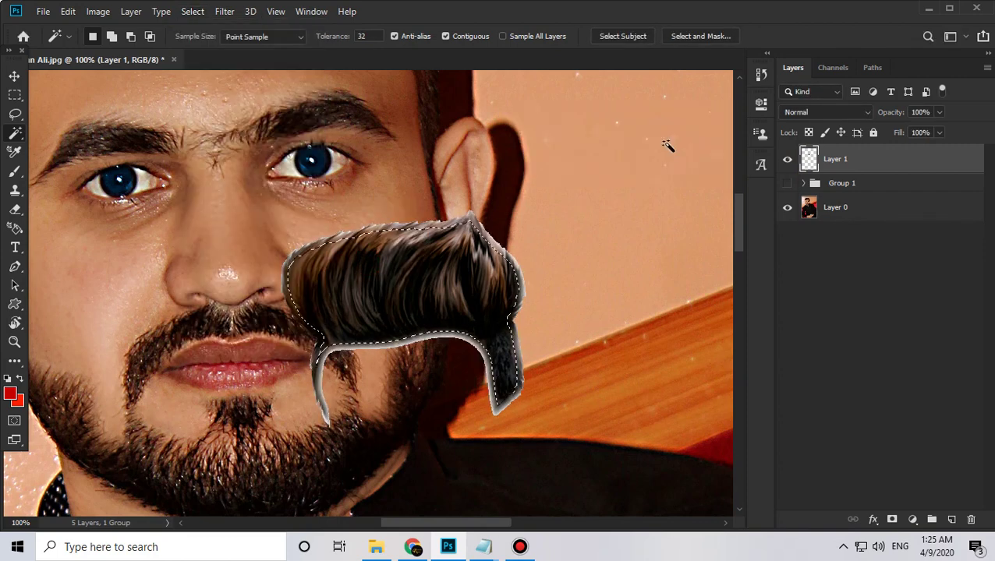
key(ctrl+shift+i)
key(Delete)
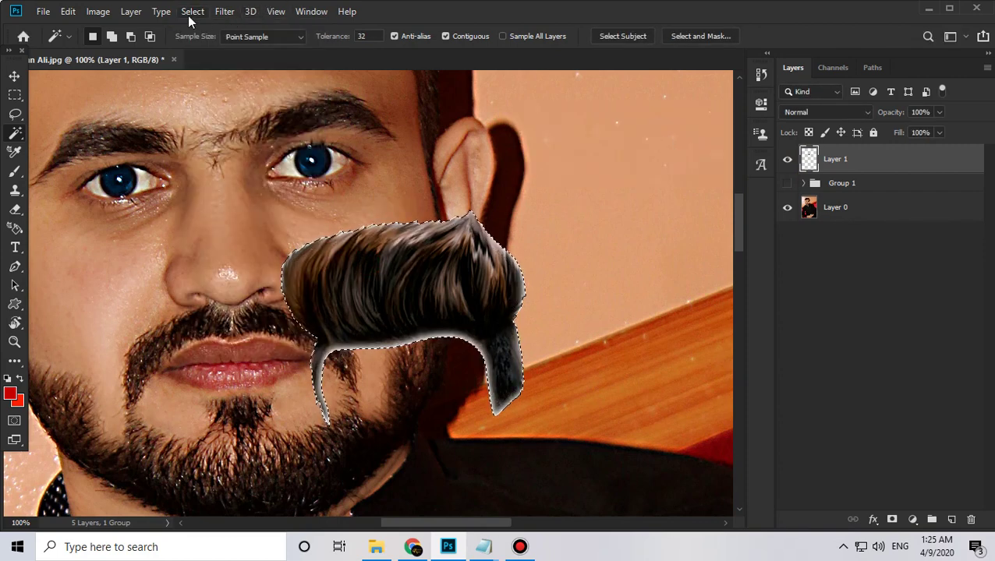
- Repeat the 8 px contract-and-delete trim, deselect, and zoom out to the whole head
click(191, 11)
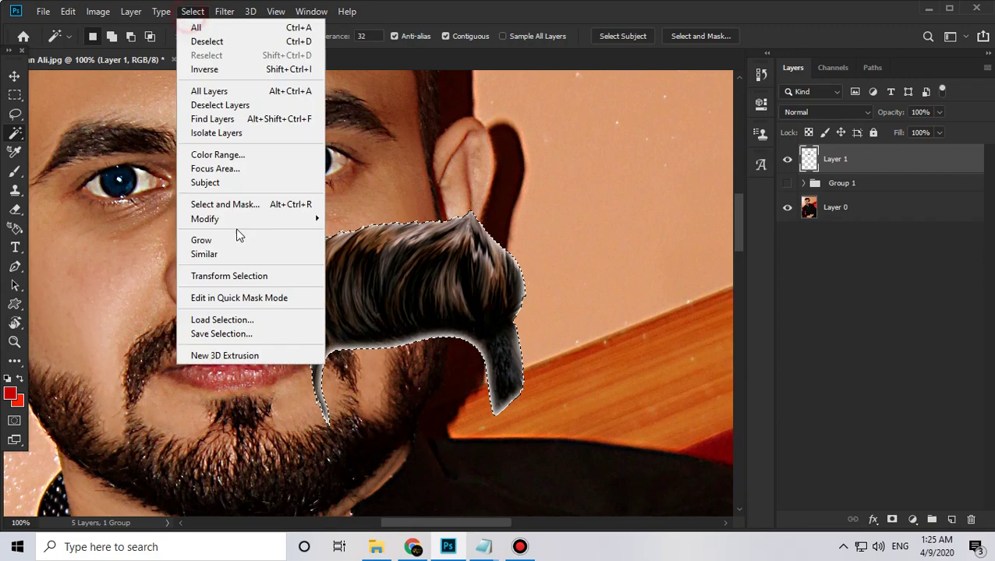
click(374, 263)
key(Return)
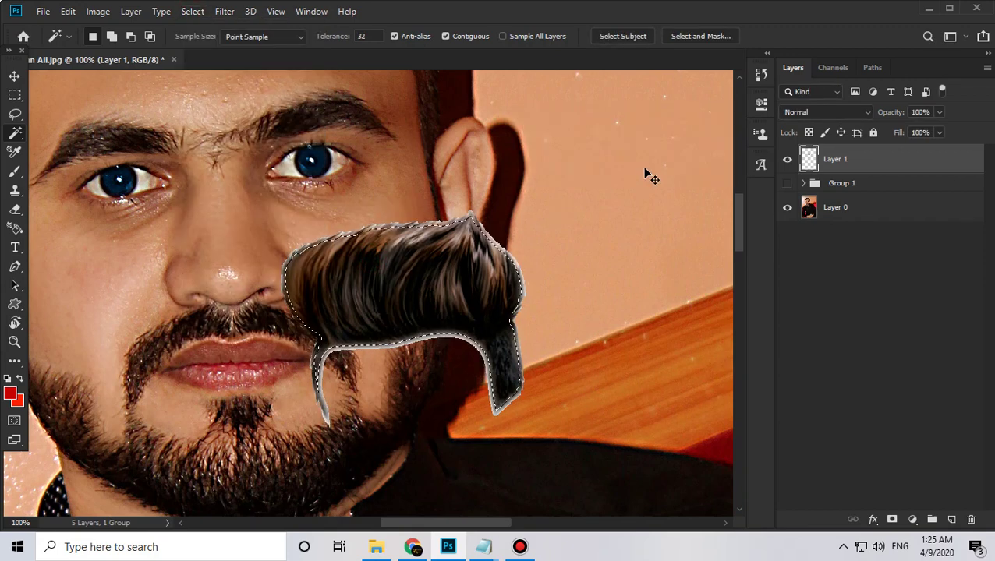
key(ctrl+shift+i)
key(Delete)
key(ctrl+d)
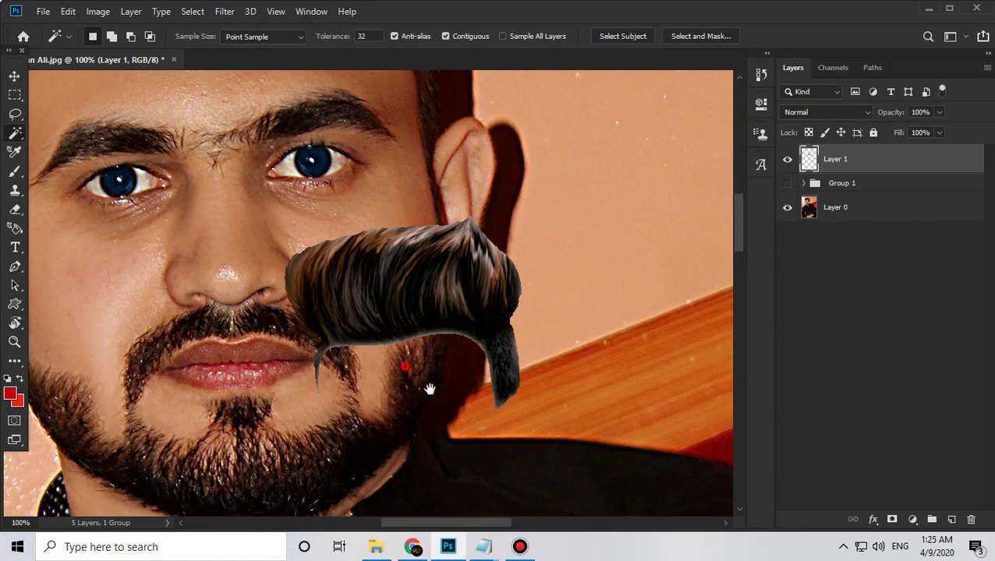
drag(430, 388, 473, 434)
key(z)
alt+click(306, 238)
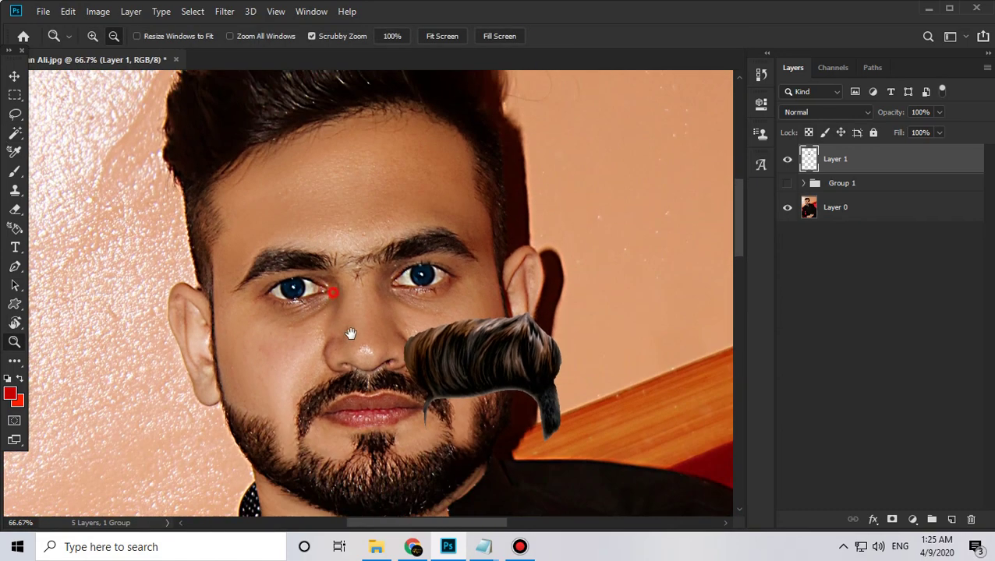
drag(351, 334, 370, 384)
- Move the hair onto the head, enlarge it to about 176% and rotate it about -14°
key(v)
mouse_move(515, 415)
mouse_down()
mouse_move(338, 223)
mouse_move(344, 257)
mouse_up()
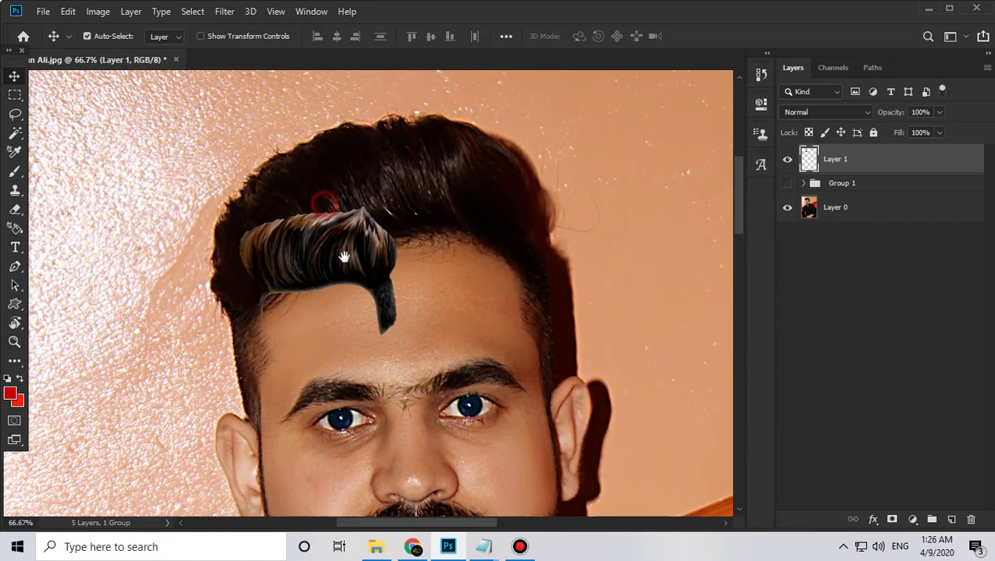
key(ctrl+t)
drag(396, 208, 467, 147)
drag(505, 398, 538, 354)
mouse_move(331, 267)
mouse_down()
mouse_move(390, 224)
mouse_move(393, 281)
mouse_up()
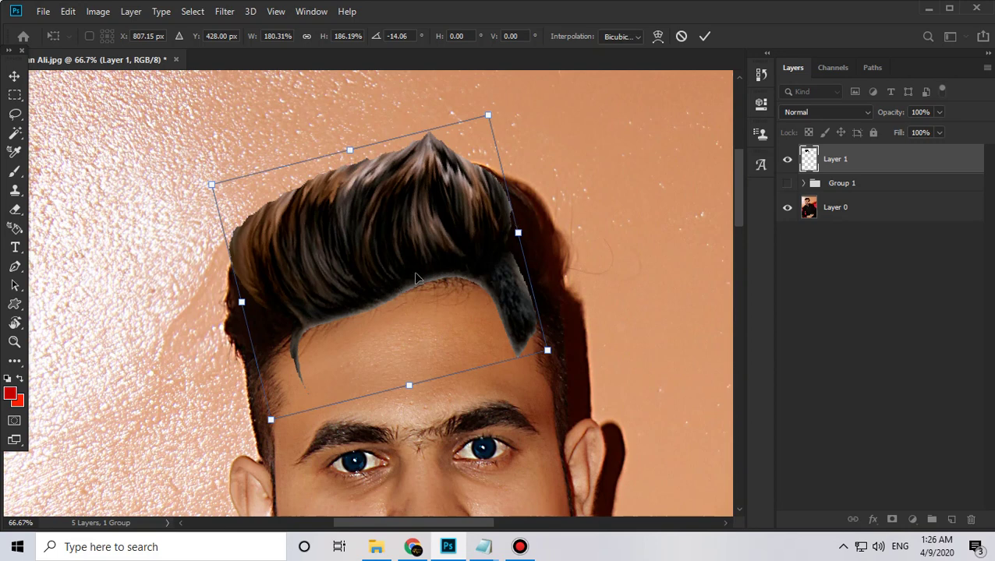
key(Return)
- Warp the hair to fit, bending its right side out and reshaping the lower-left edge
key(ctrl+t)
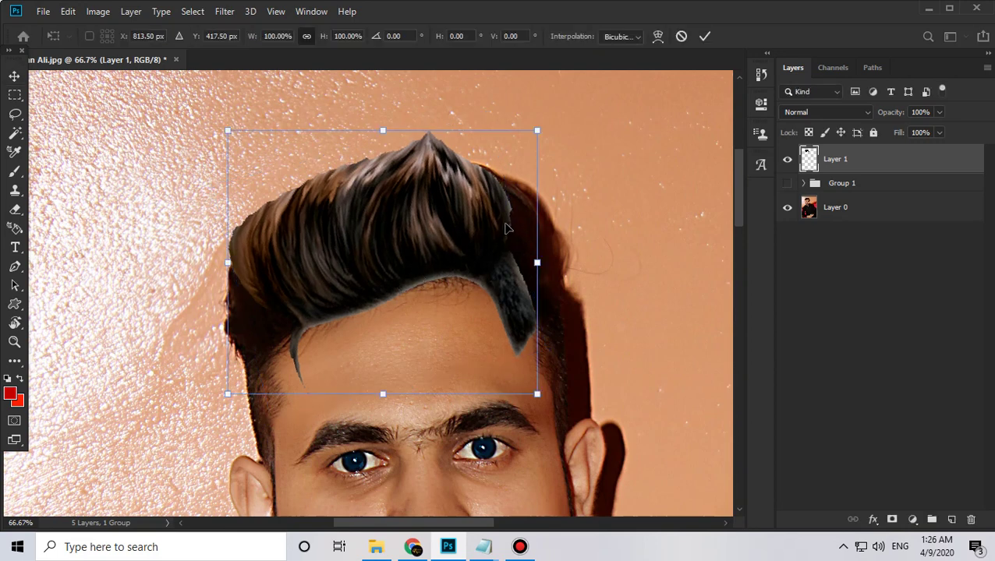
drag(537, 133, 539, 128)
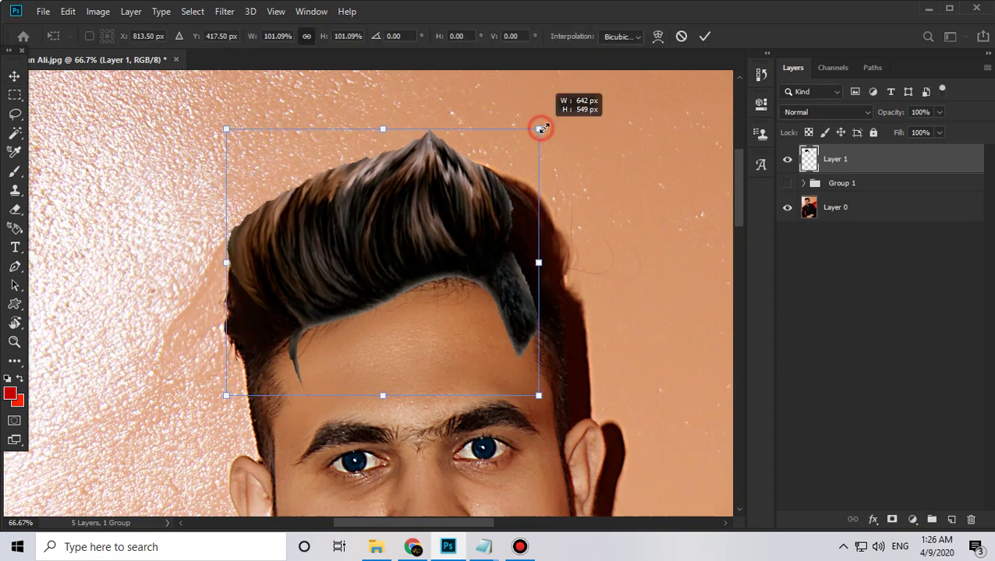
click(658, 36)
drag(539, 306, 591, 301)
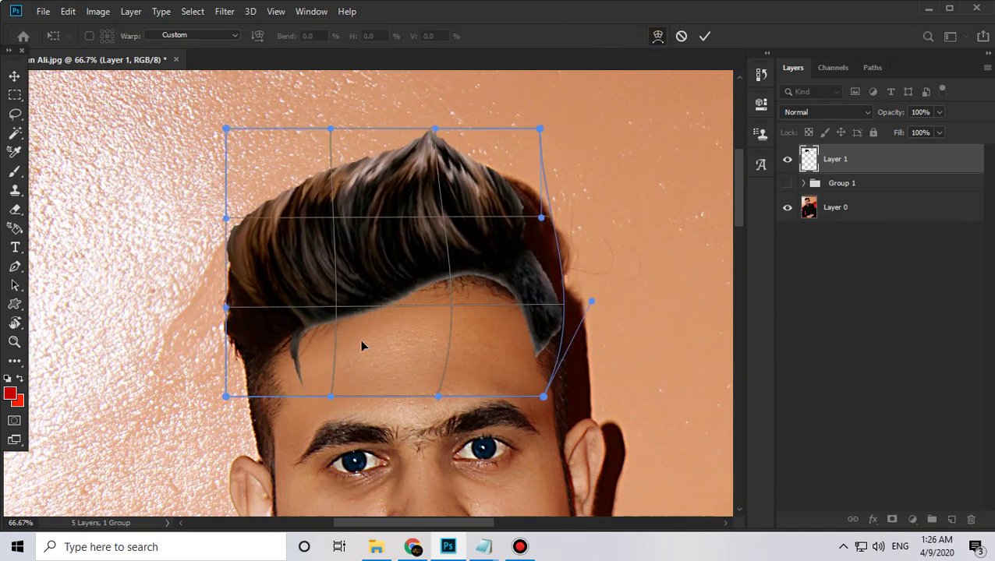
drag(297, 343, 322, 340)
key(Return)
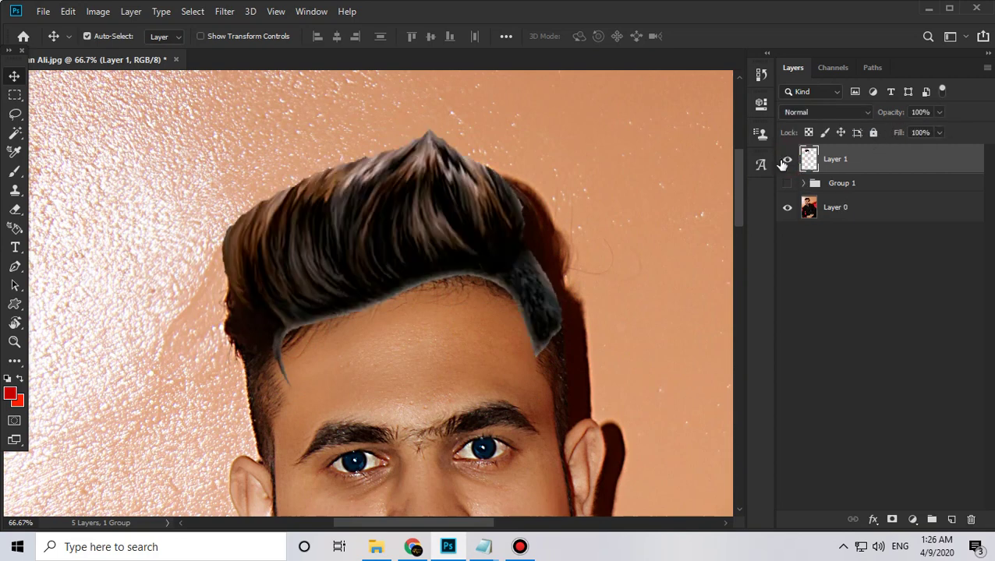
- Hide Layer 1 and make the original photo Layer 0 active
click(786, 160)
click(808, 211)
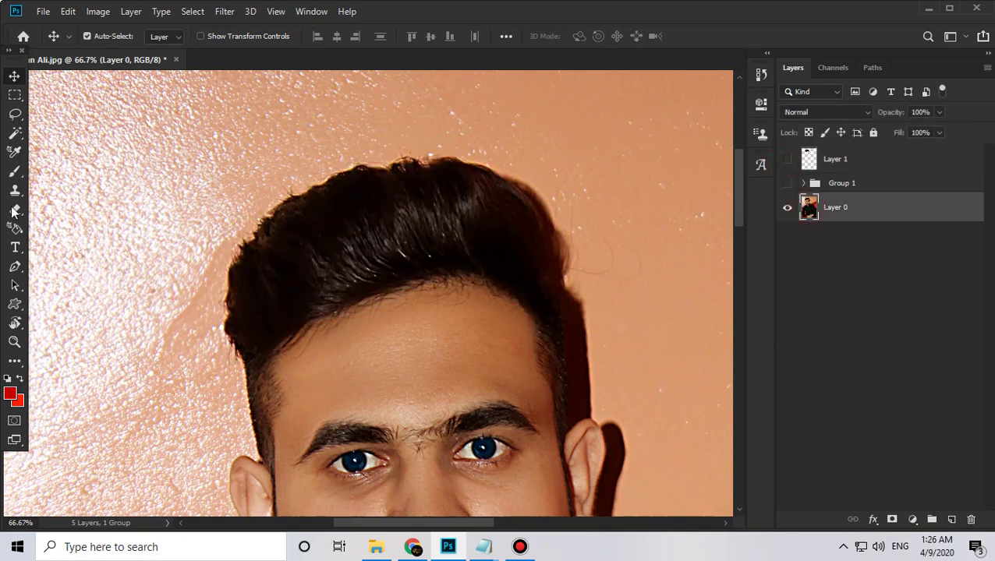
click(14, 134)
- Quick-select the man's hair region on Layer 0
right_click(14, 134)
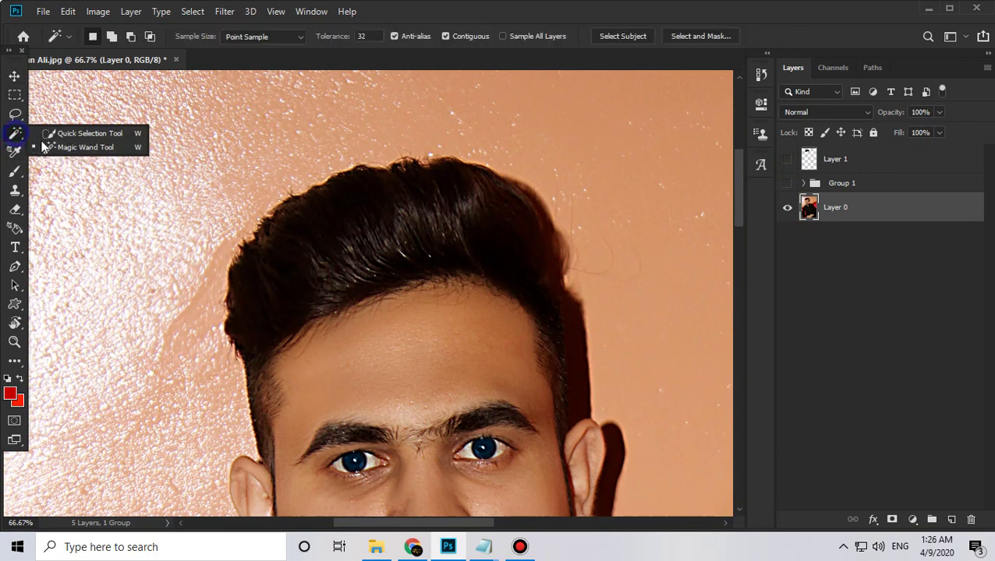
click(62, 134)
drag(281, 294, 404, 198)
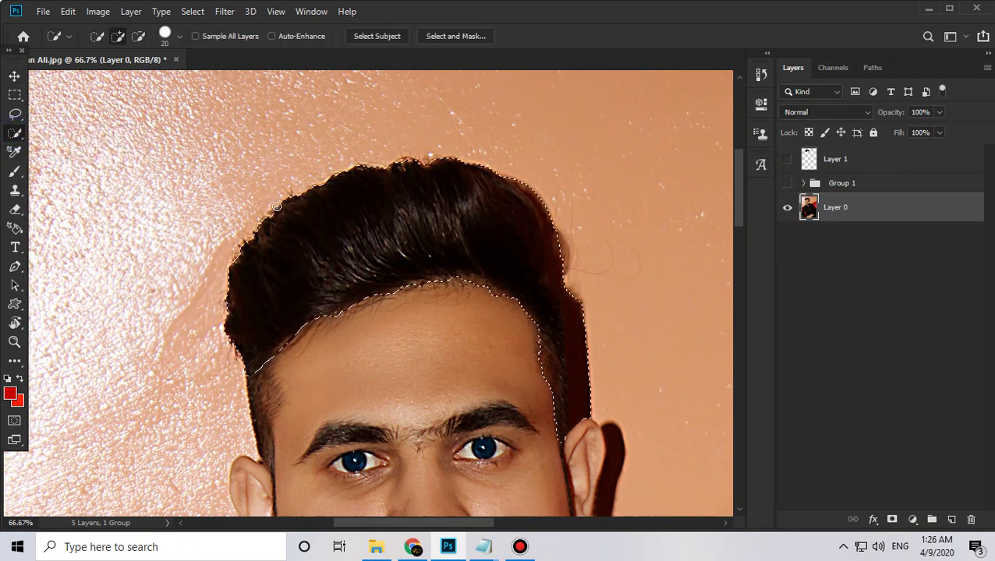
- Refine the hair selection's edges with the Refine Edge Brush in Select and Mask
click(458, 37)
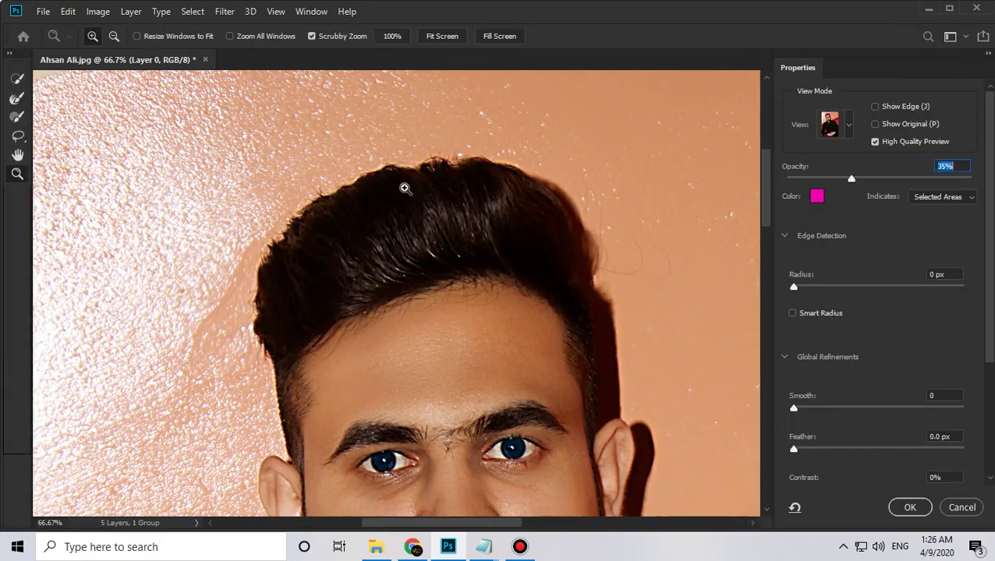
double_click(432, 168)
click(14, 100)
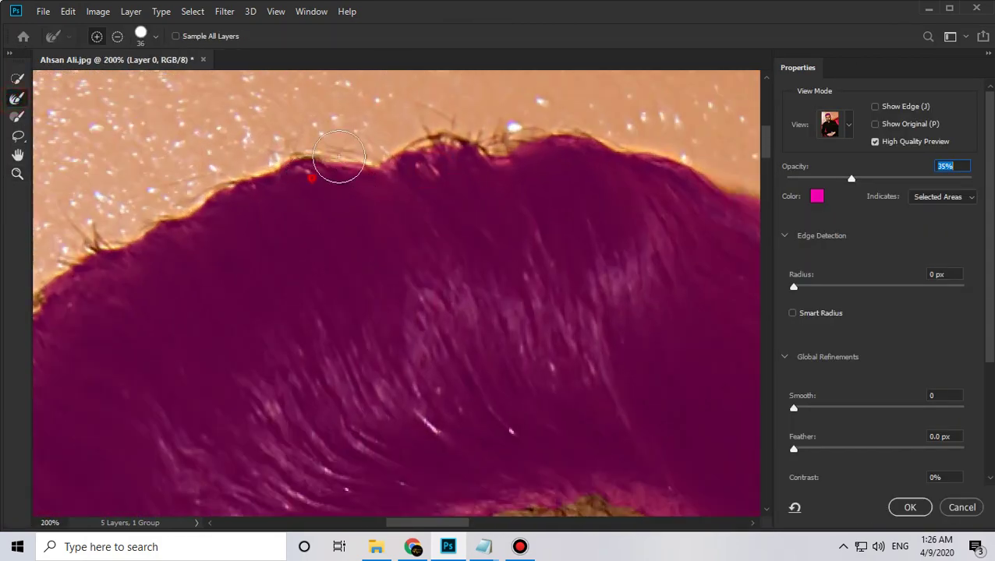
mouse_move(539, 193)
mouse_down()
mouse_move(293, 138)
mouse_move(217, 133)
mouse_up()
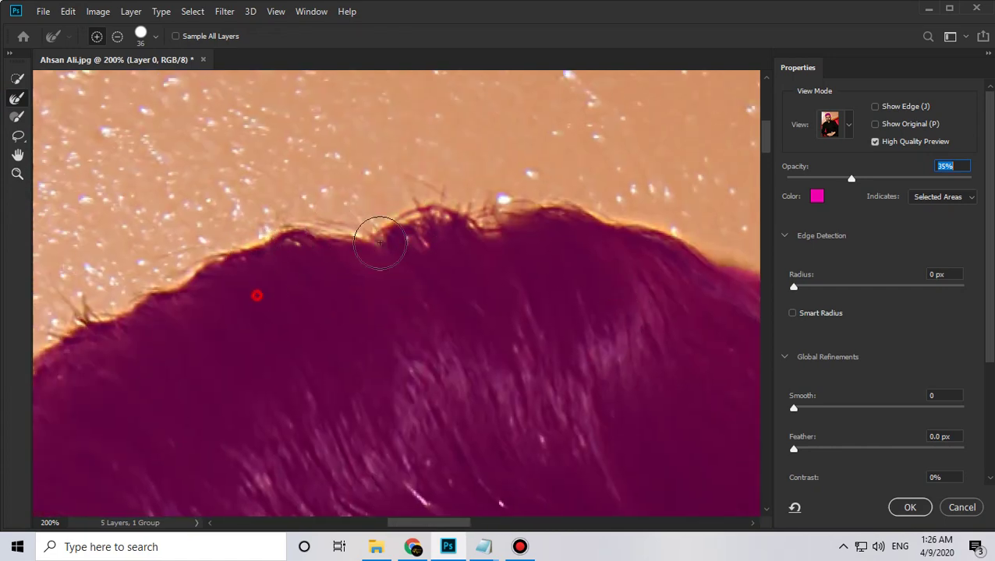
mouse_move(255, 295)
mouse_down()
mouse_move(628, 153)
mouse_move(555, 180)
mouse_up()
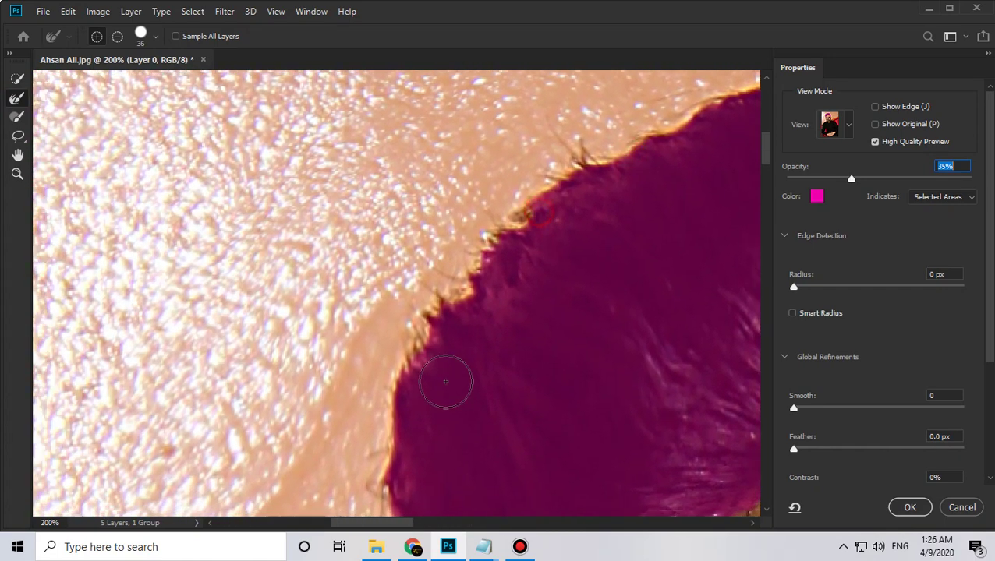
key(z)
alt+click(382, 299)
alt+click(505, 324)
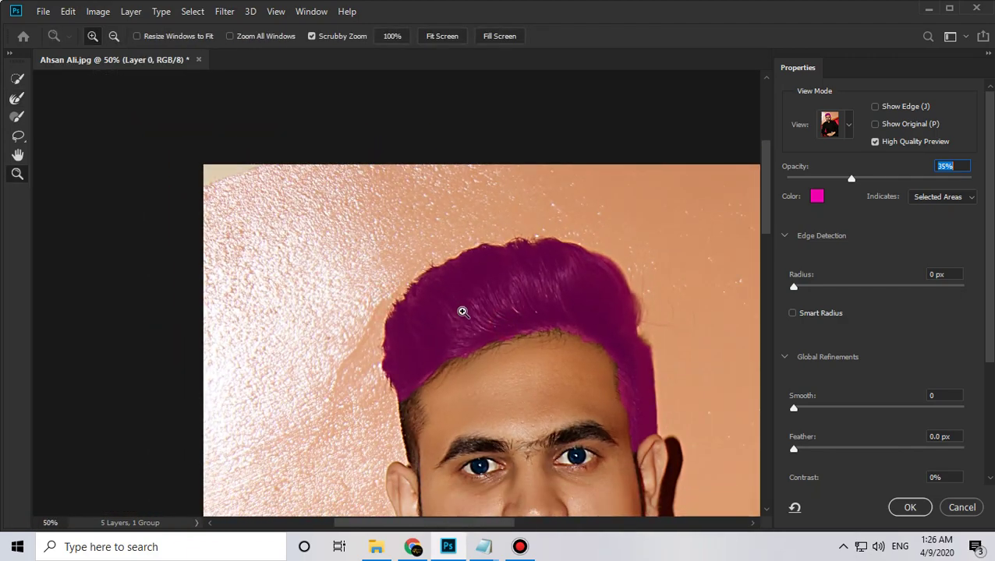
click(463, 311)
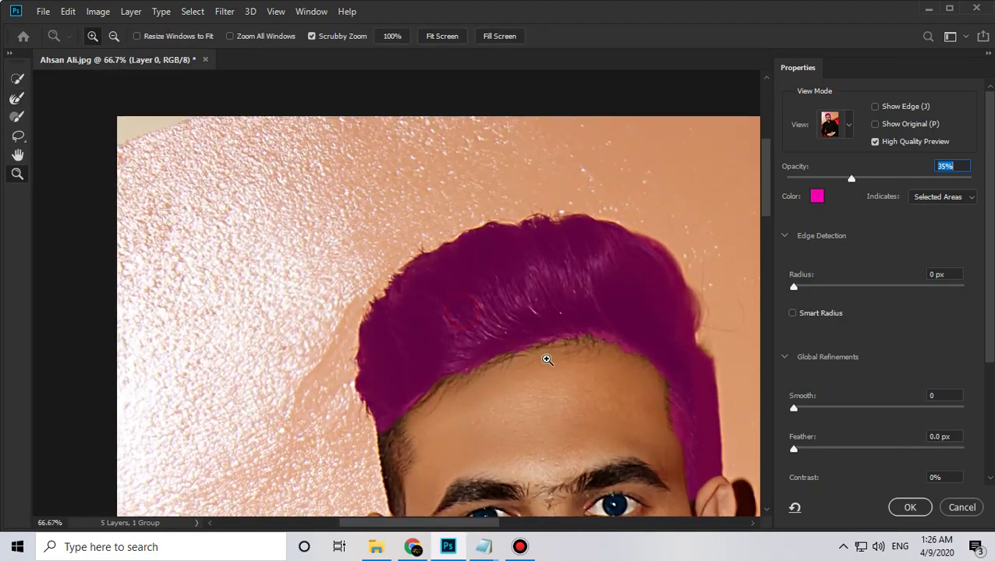
click(18, 99)
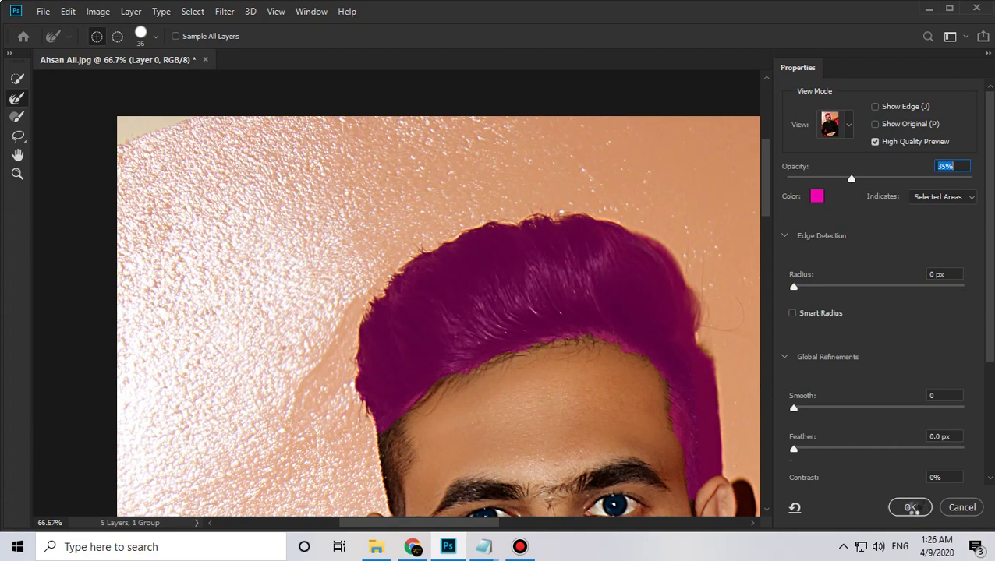
key(Return)
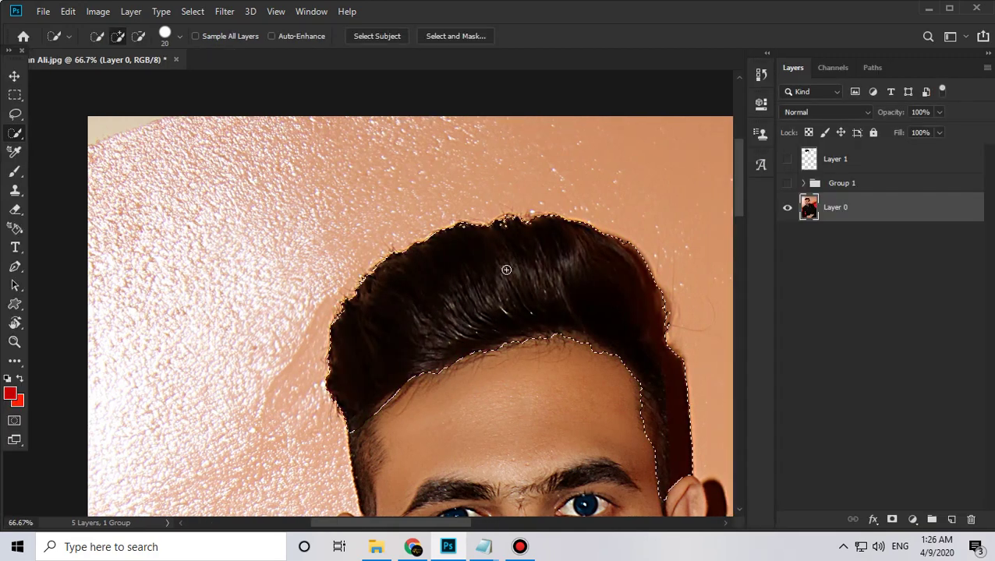
- Show Layer 1's stylized hair over the head and deselect
drag(614, 242, 497, 221)
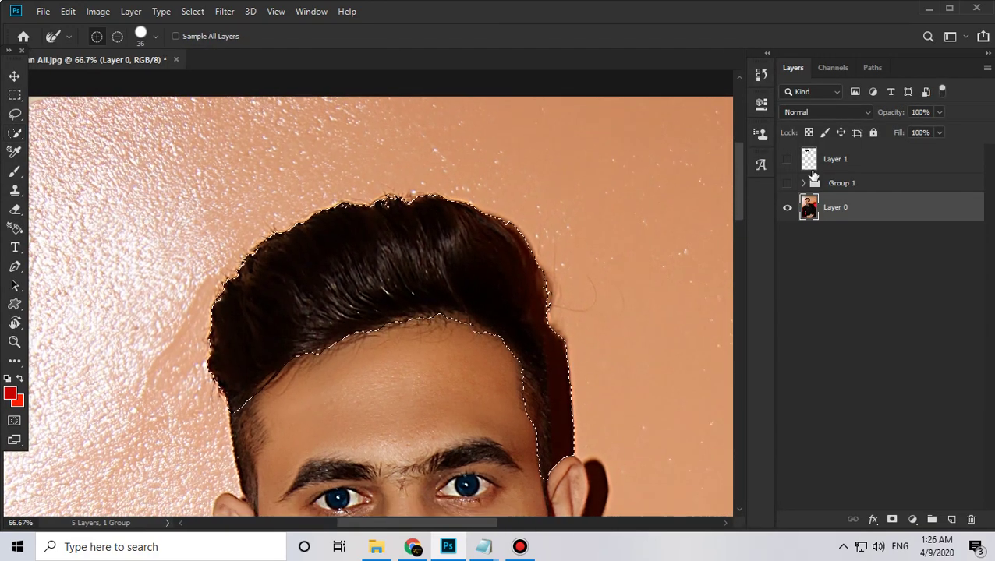
click(842, 158)
click(788, 159)
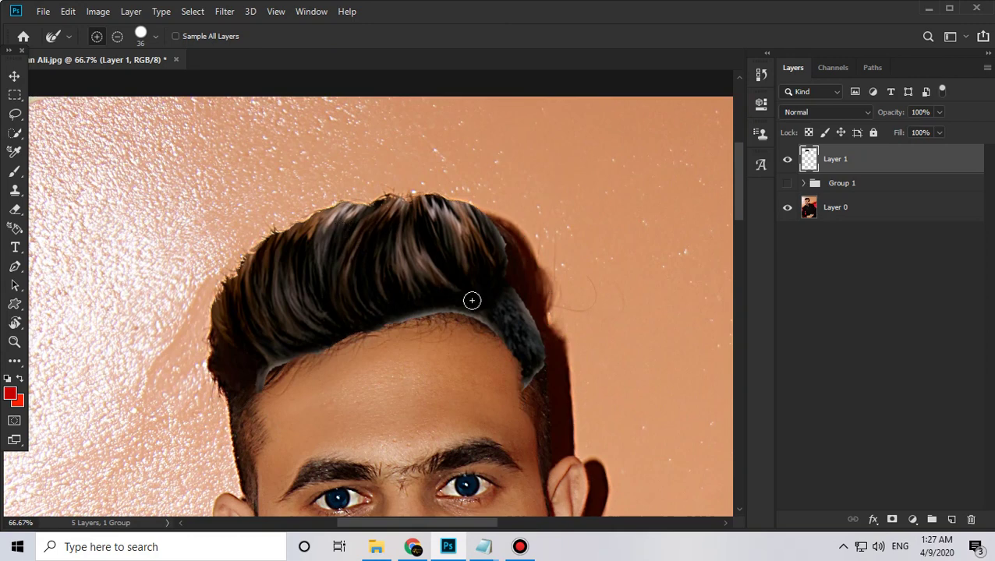
key(ctrl+d)
- Erase the grey fringe along the hairline with a resized soft Eraser
drag(471, 299, 454, 253)
click(15, 209)
right_click(506, 239)
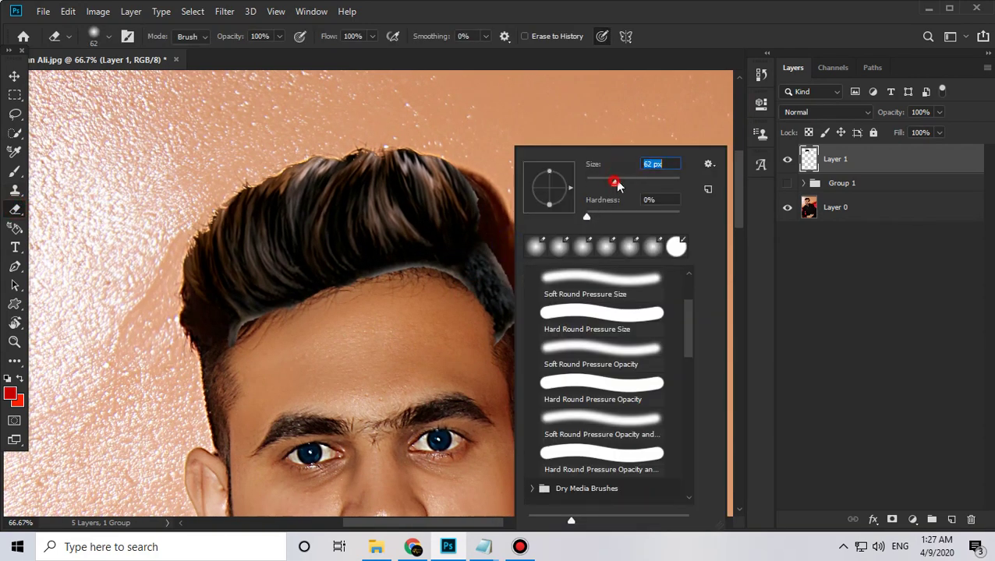
click(450, 331)
mouse_move(507, 335)
mouse_down()
mouse_move(511, 267)
mouse_move(388, 278)
mouse_move(222, 344)
mouse_move(267, 311)
mouse_up()
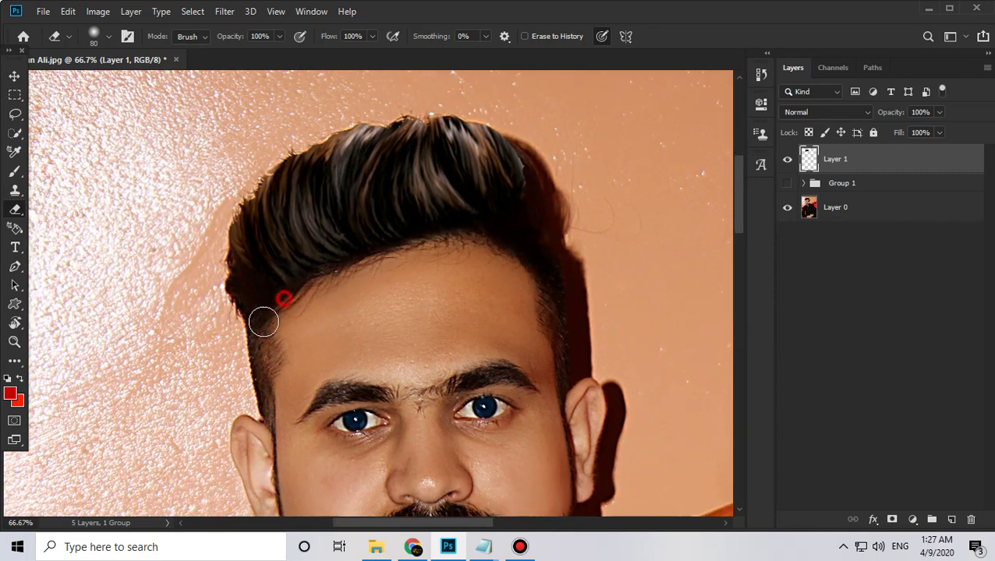
drag(222, 281, 230, 195)
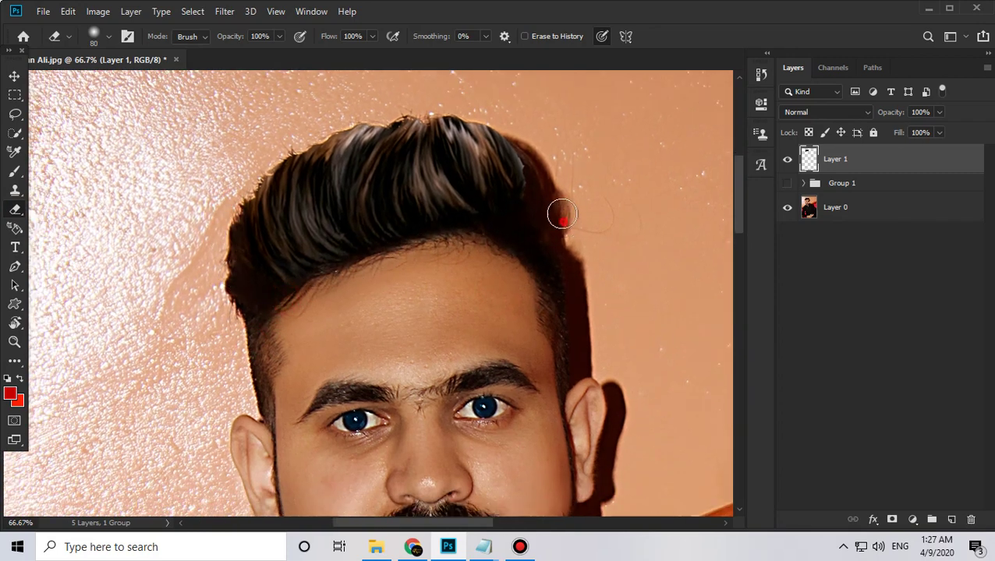
mouse_move(560, 213)
mouse_down()
mouse_move(519, 196)
mouse_move(528, 213)
mouse_up()
drag(433, 129, 242, 235)
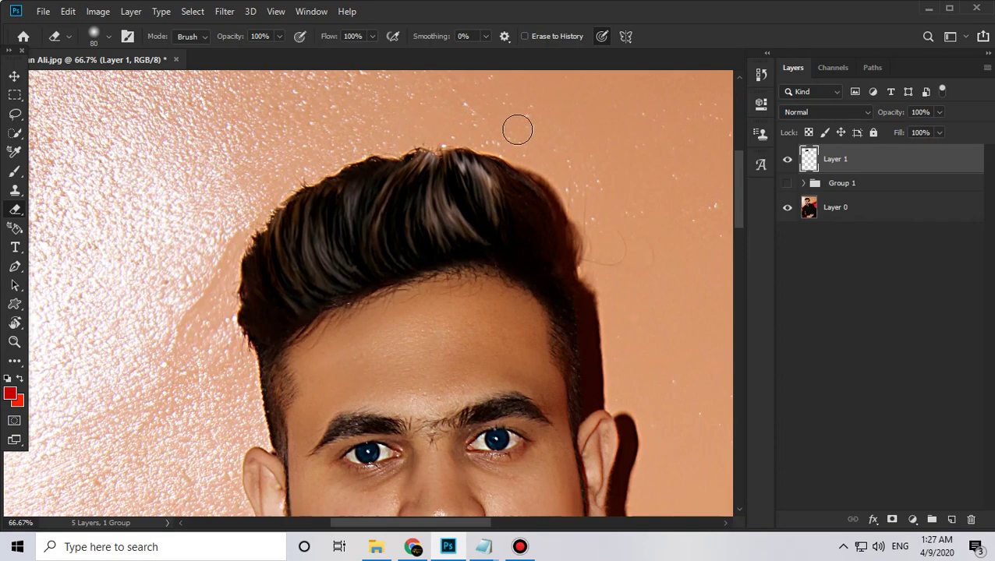
- Erase more from the hair's right side, checking the edges at different zoom levels
key(z)
alt+click(516, 322)
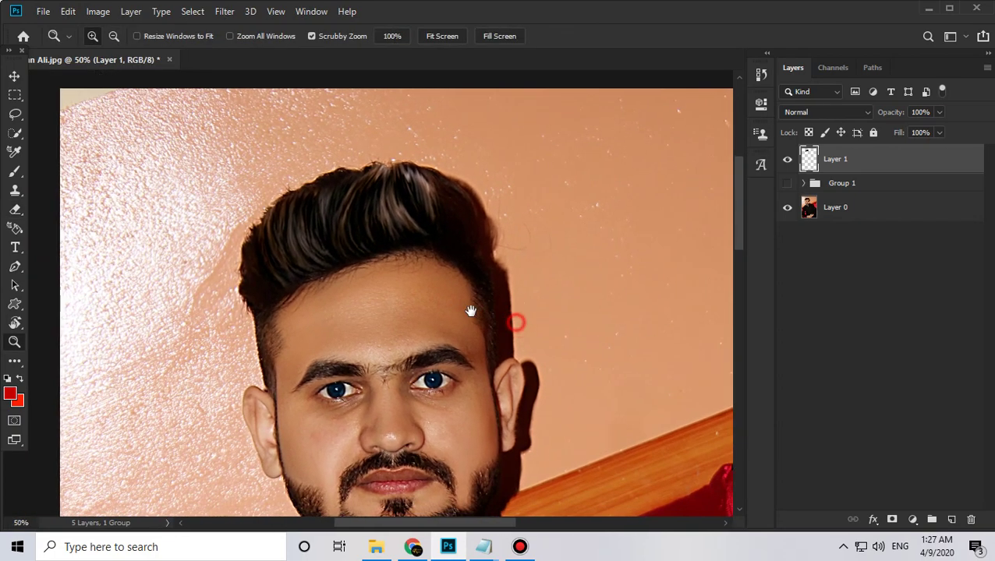
drag(471, 311, 466, 311)
click(379, 208)
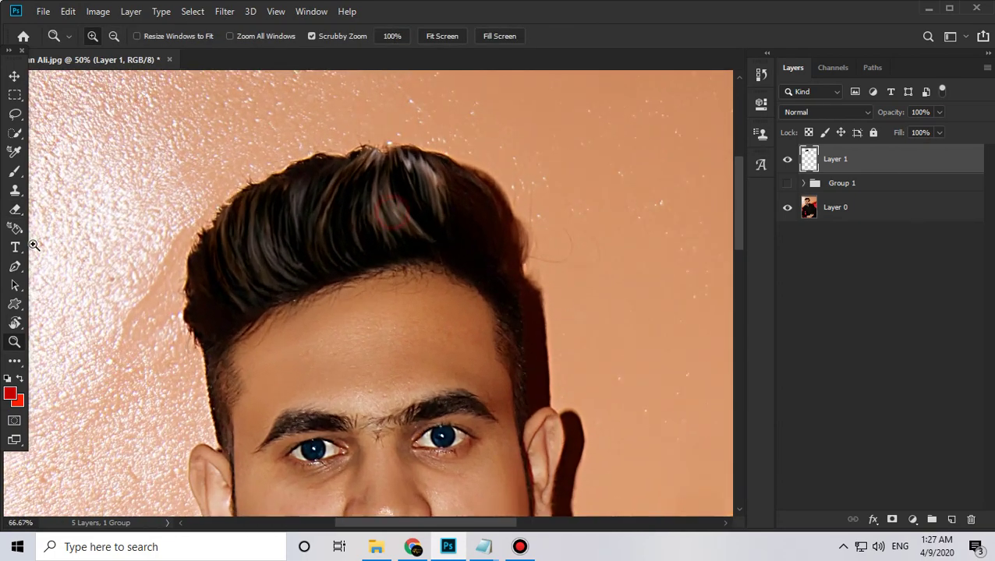
key(e)
drag(452, 205, 436, 136)
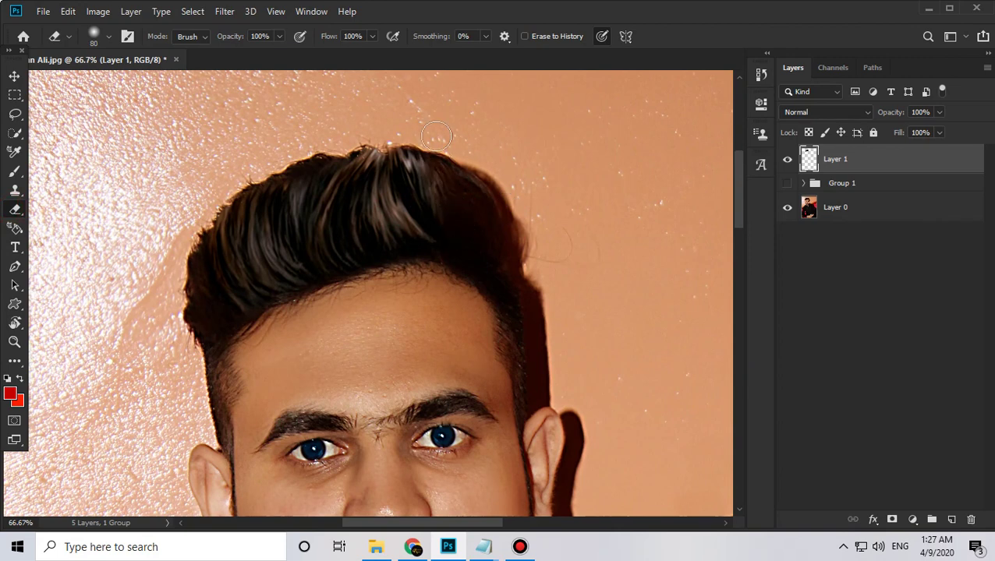
drag(455, 278, 524, 267)
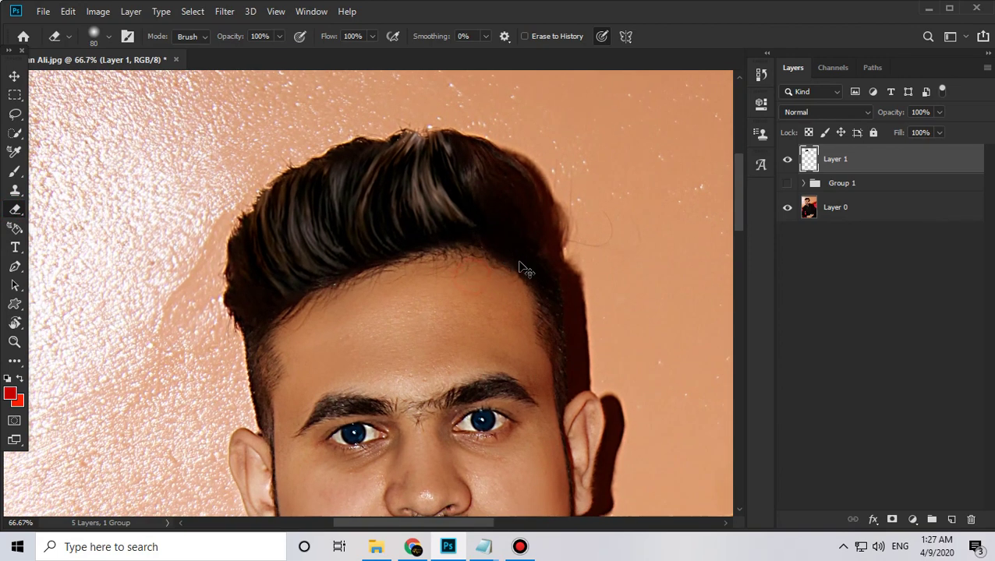
key(z)
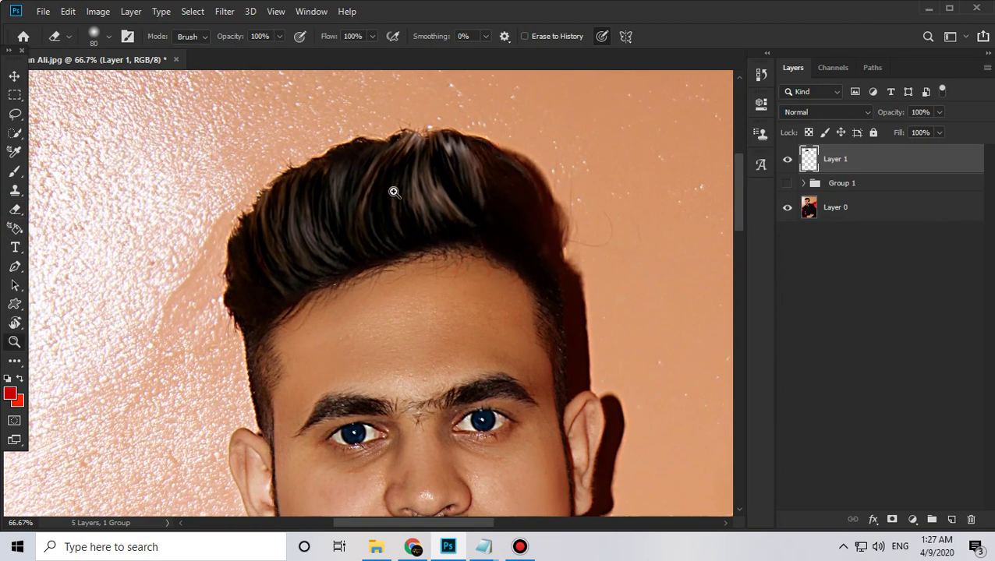
alt+click(393, 191)
alt+click(386, 258)
alt+click(376, 231)
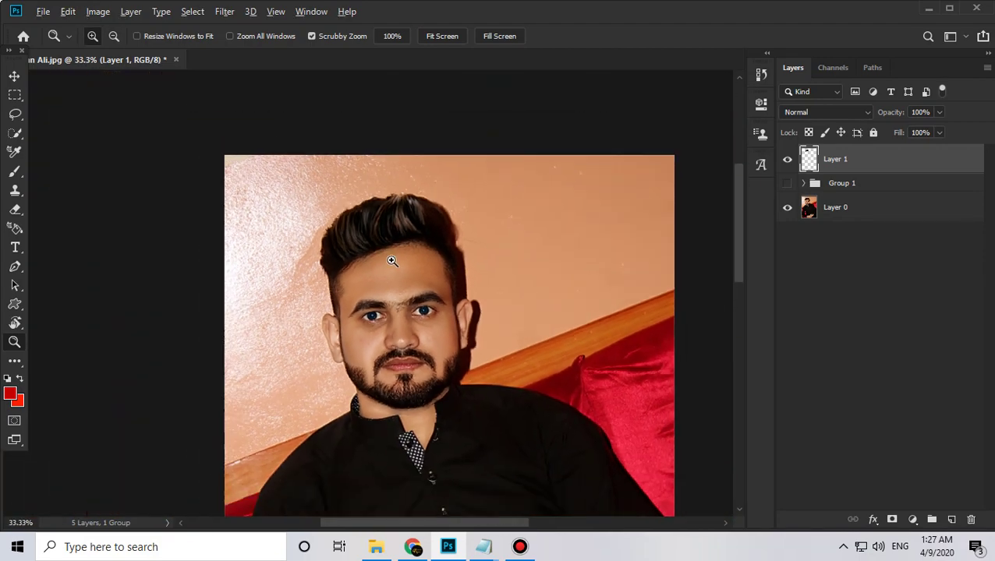
click(374, 229)
click(374, 229)
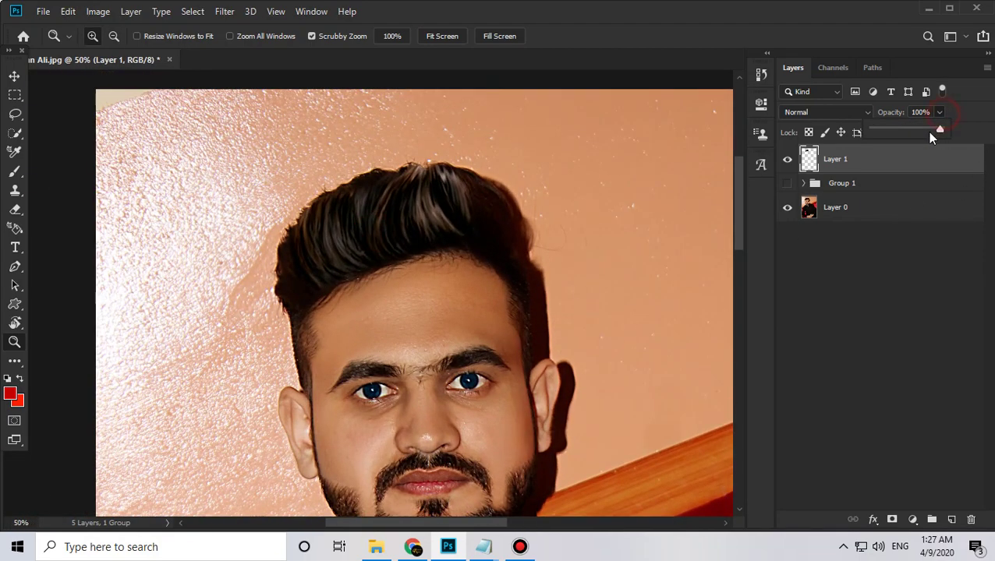
- Set Layer 1 opacity to 98% and duplicate it as Layer 1 copy
drag(909, 136, 929, 133)
drag(941, 133, 935, 129)
click(373, 270)
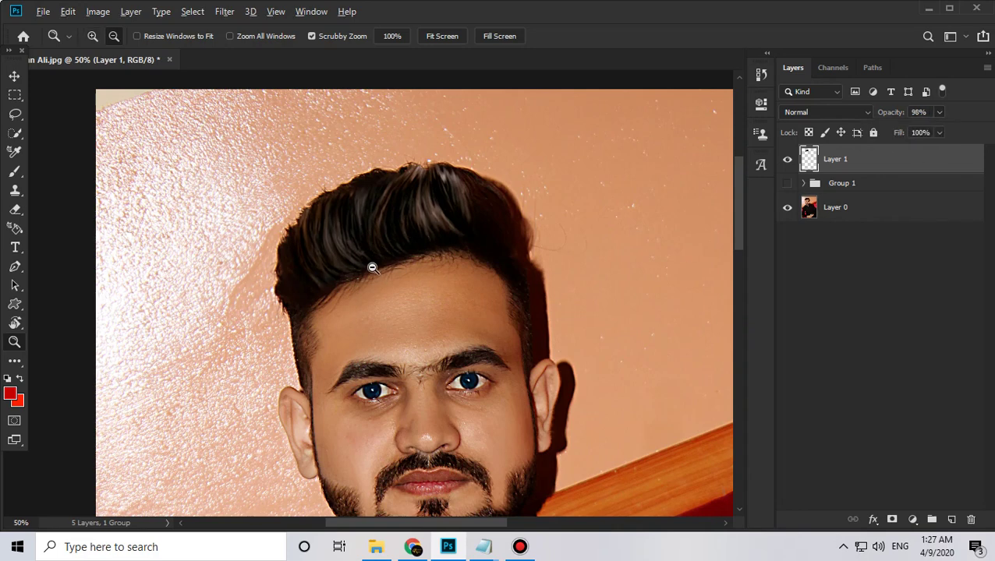
alt+click(376, 270)
drag(405, 304, 406, 305)
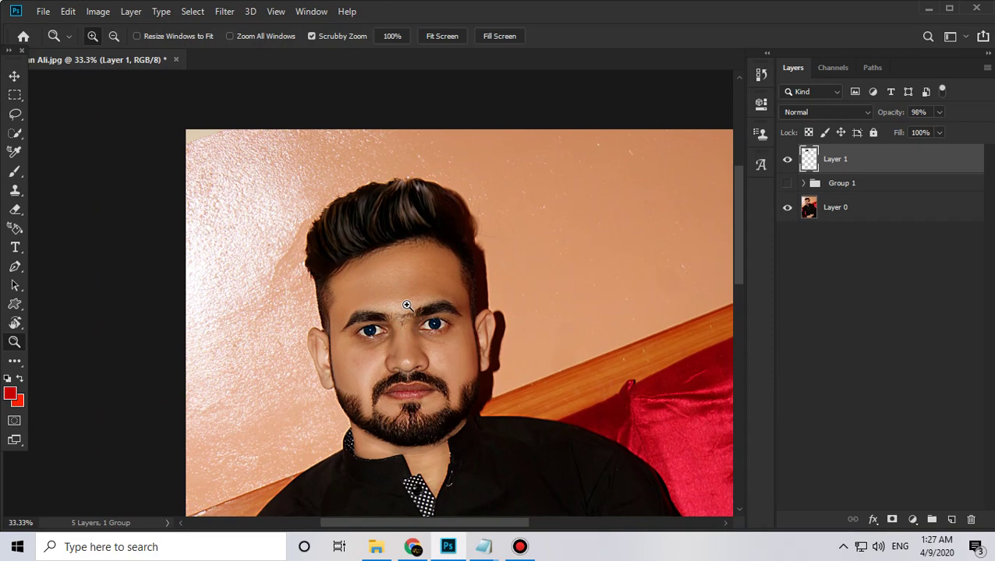
key(ctrl+j)
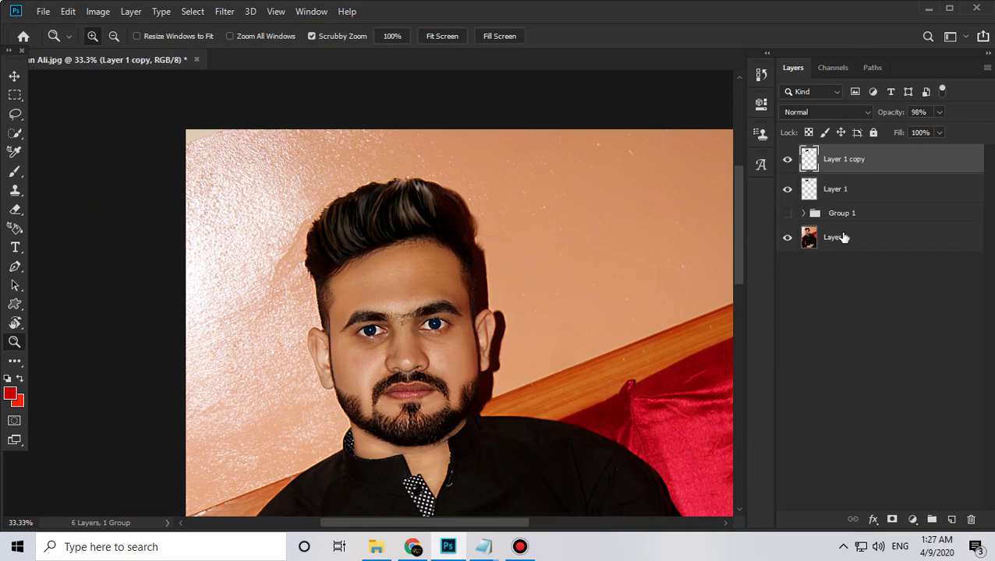
- Turn Layer 1 copy's hair green with Hue/Saturation at Hue +57 and boosted saturation
key(ctrl+u)
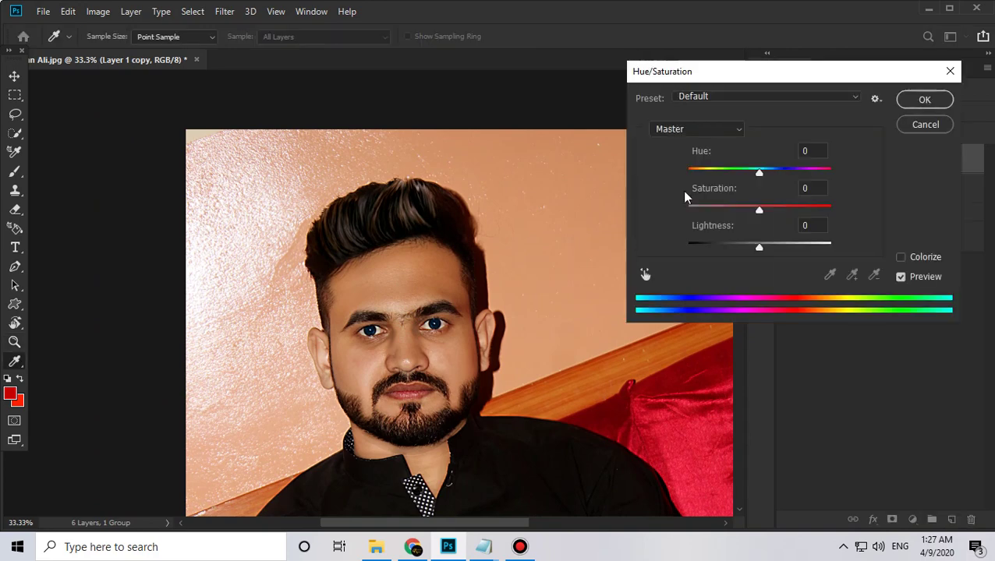
drag(760, 172, 776, 172)
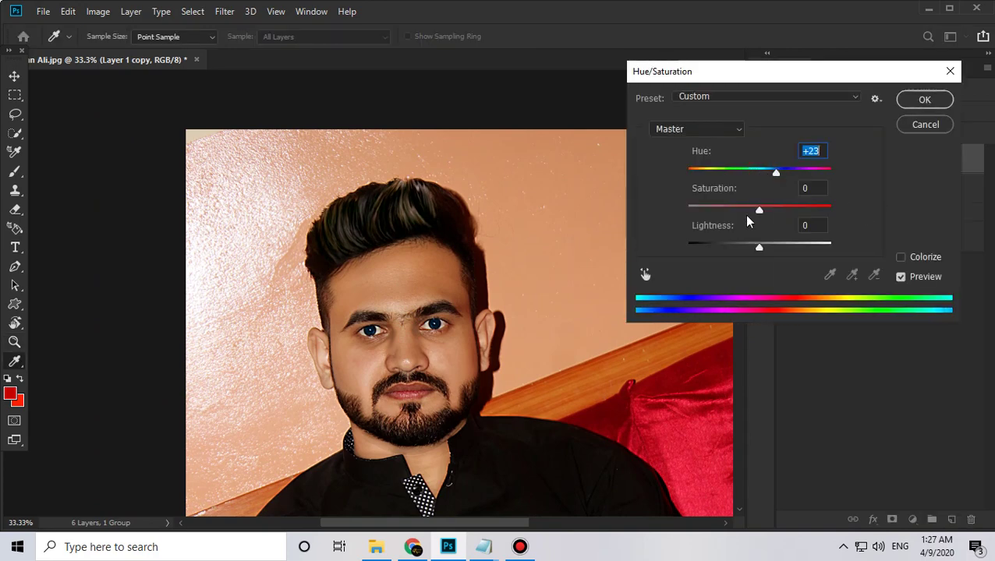
drag(768, 213, 802, 211)
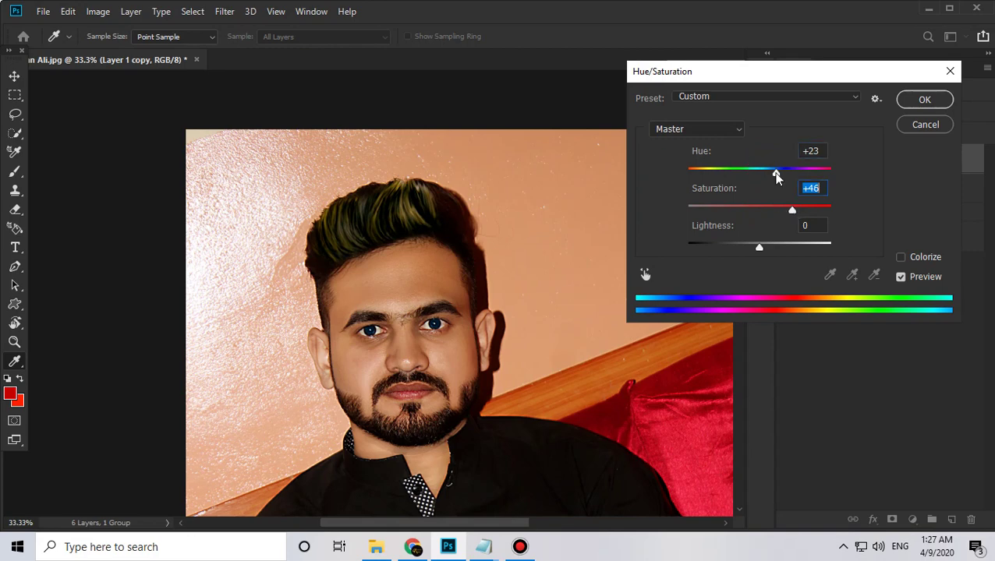
mouse_move(776, 177)
mouse_down()
mouse_move(756, 176)
mouse_move(796, 174)
mouse_up()
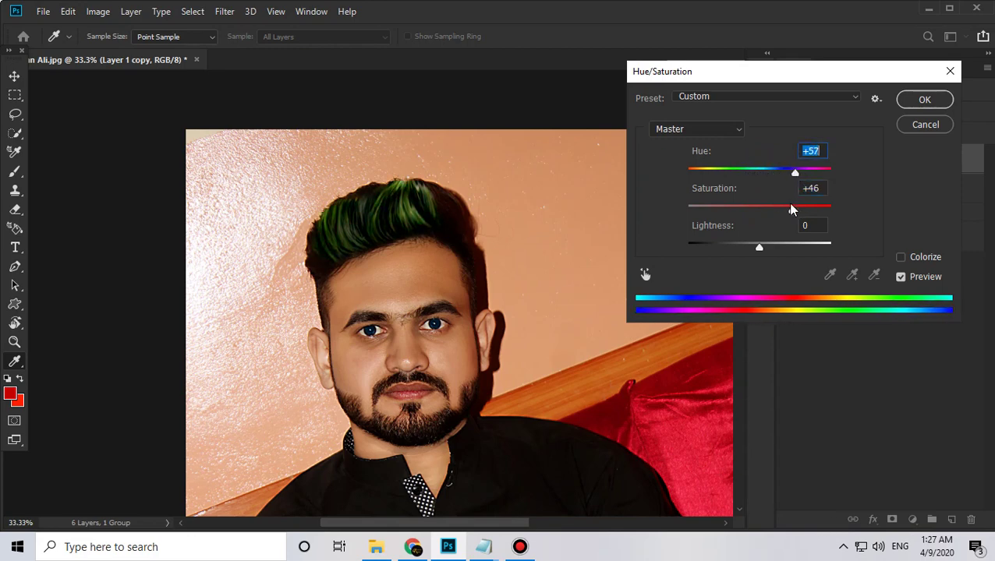
mouse_move(810, 213)
mouse_down()
mouse_move(768, 209)
mouse_move(780, 211)
mouse_up()
click(924, 99)
key(z)
alt+click(421, 232)
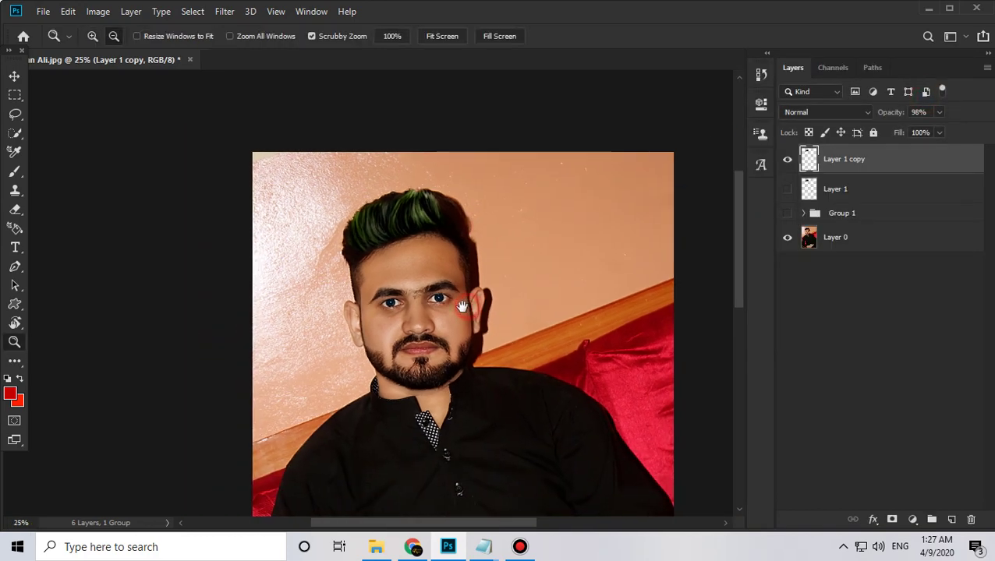
click(421, 232)
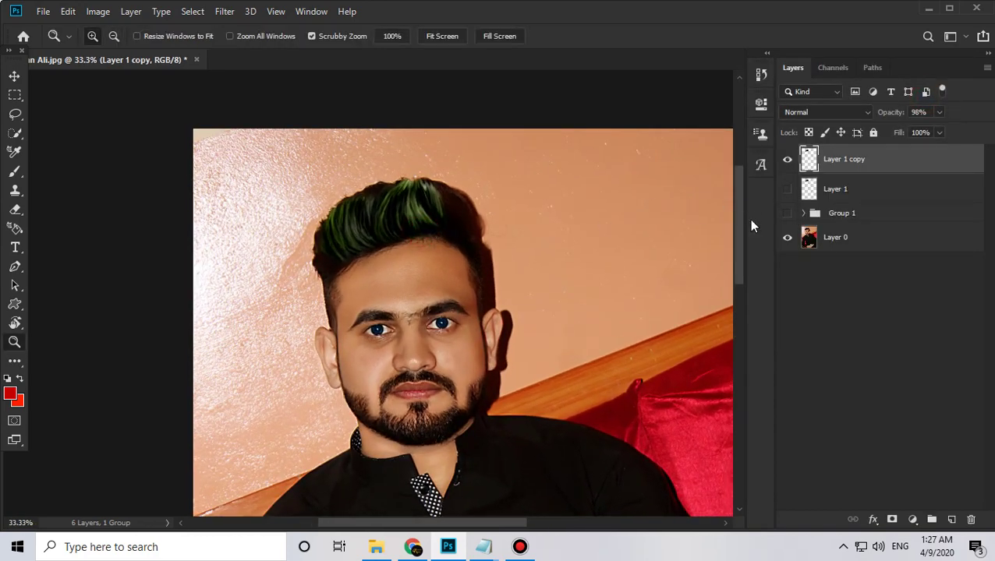
- Duplicate the green hair as copy 2 and shift it more olive with Color Balance
key(ctrl+j)
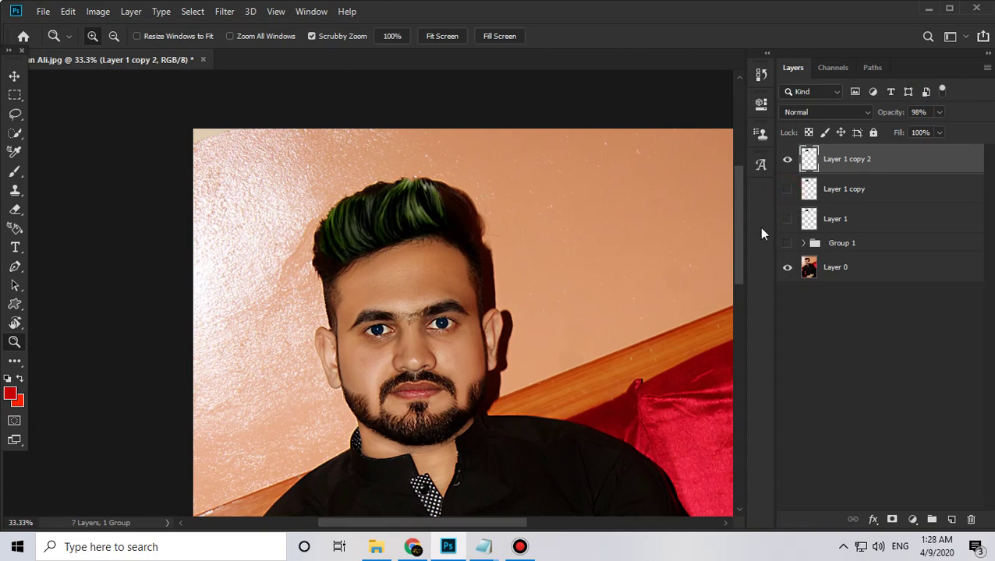
key(ctrl+b)
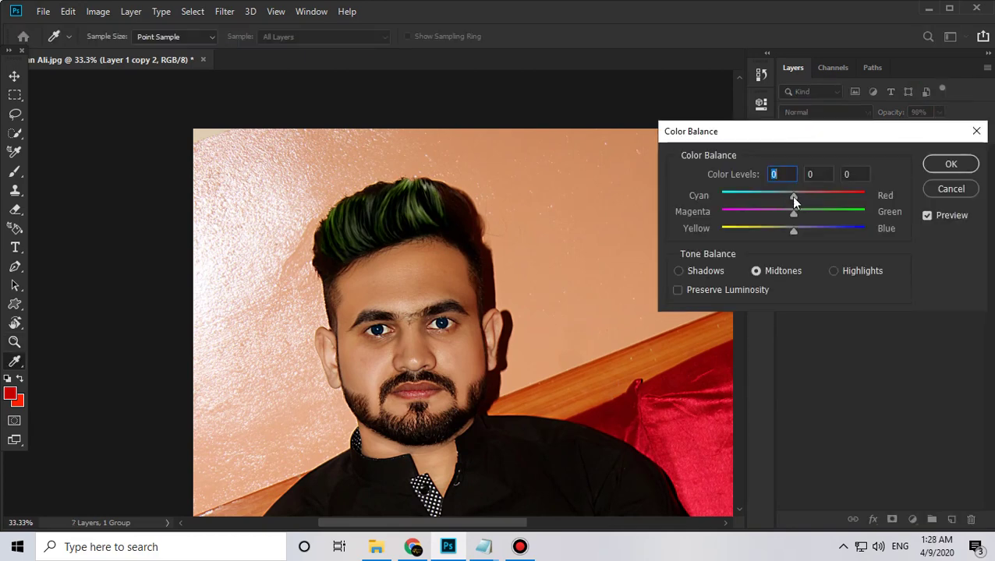
drag(794, 197, 757, 197)
mouse_move(762, 202)
mouse_down()
mouse_move(823, 212)
mouse_move(785, 213)
mouse_move(806, 229)
mouse_move(762, 225)
mouse_up()
click(950, 163)
key(z)
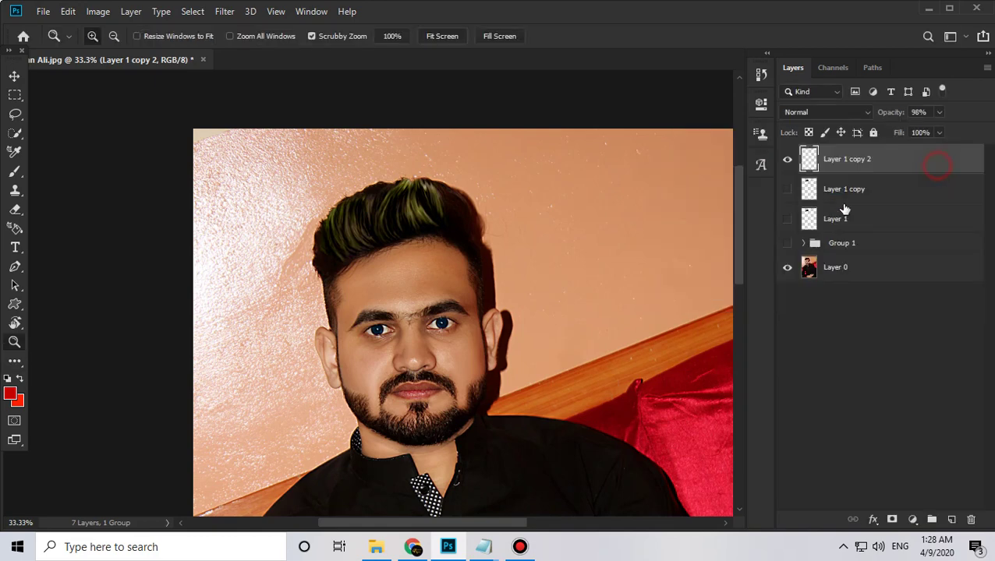
mouse_move(435, 265)
mouse_down()
mouse_move(453, 315)
mouse_move(499, 311)
mouse_up()
- Create Layer 1 copy 3 with a golden-brown Color Balance (Red +72), hiding copy 2
key(ctrl+j)
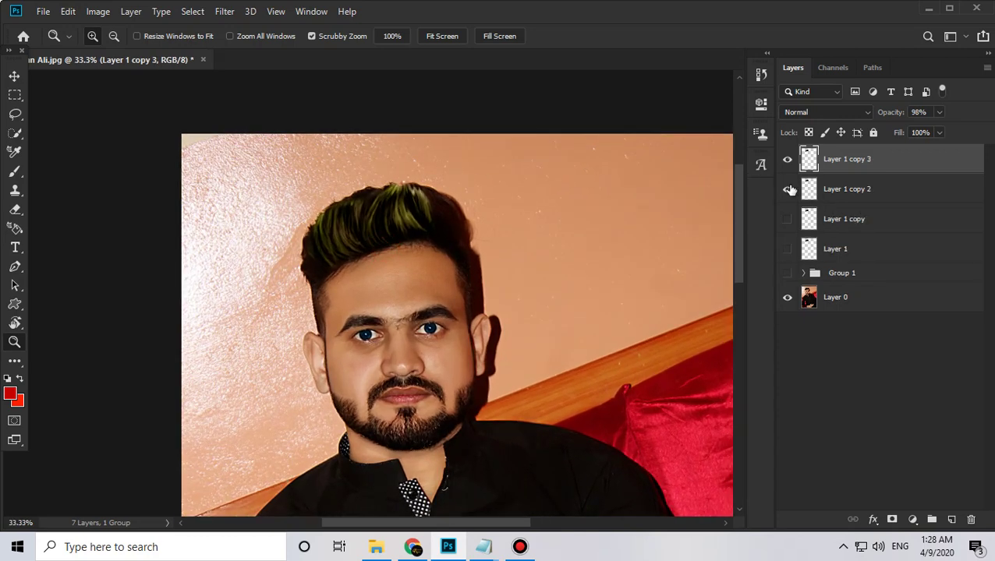
click(787, 188)
key(ctrl+b)
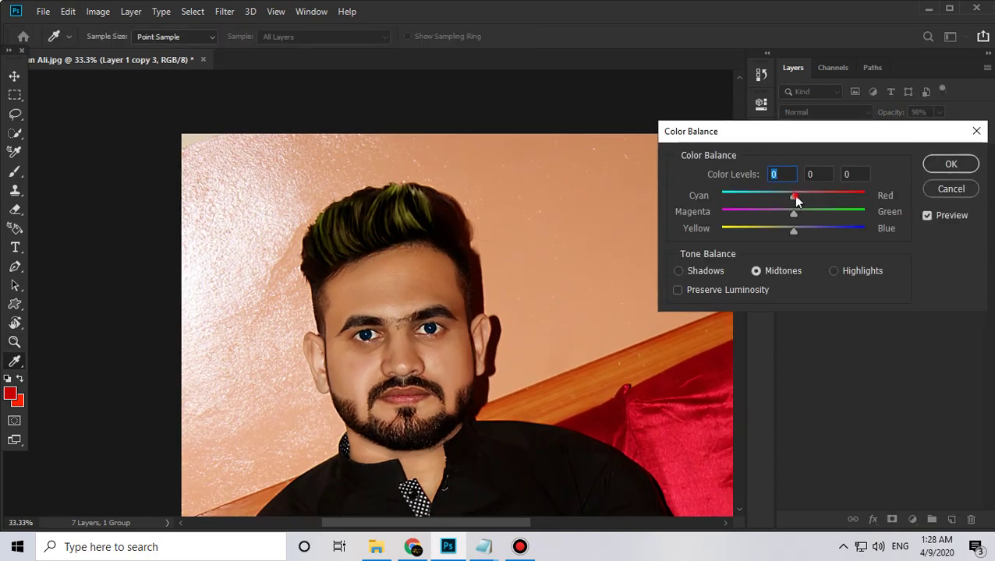
drag(842, 195, 846, 195)
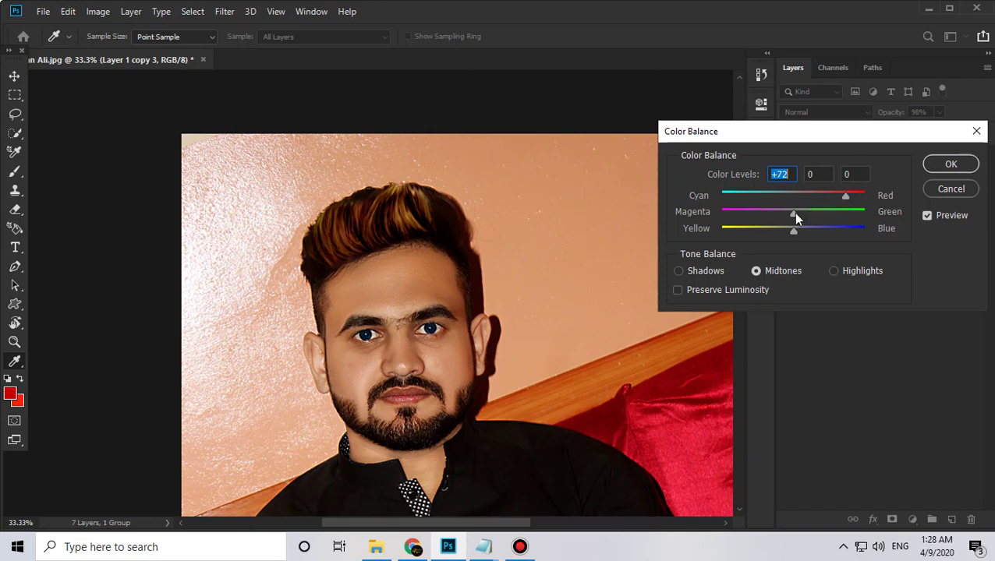
mouse_move(795, 217)
mouse_down()
mouse_move(844, 215)
mouse_move(754, 219)
mouse_move(860, 232)
mouse_up()
click(951, 164)
key(z)
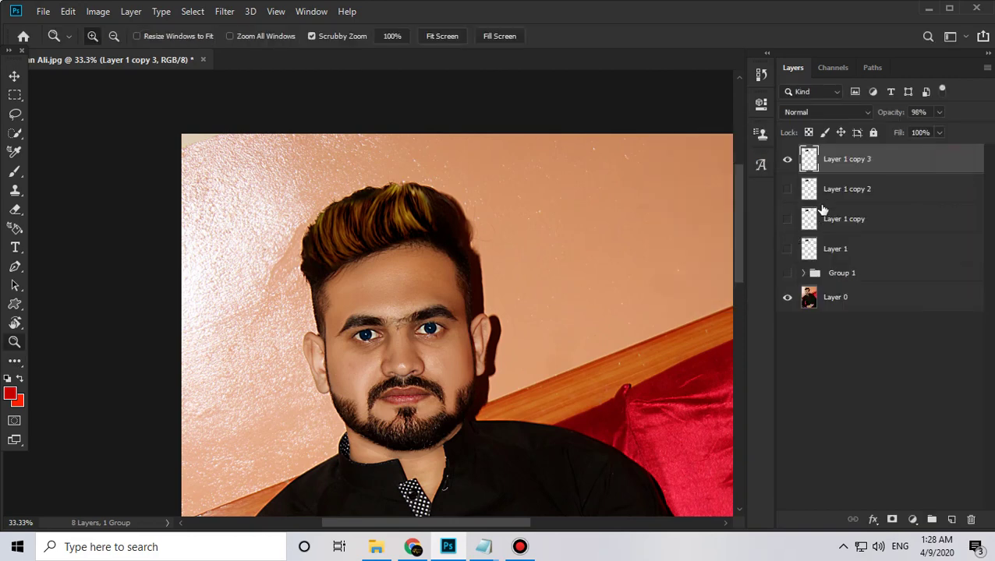
click(831, 200)
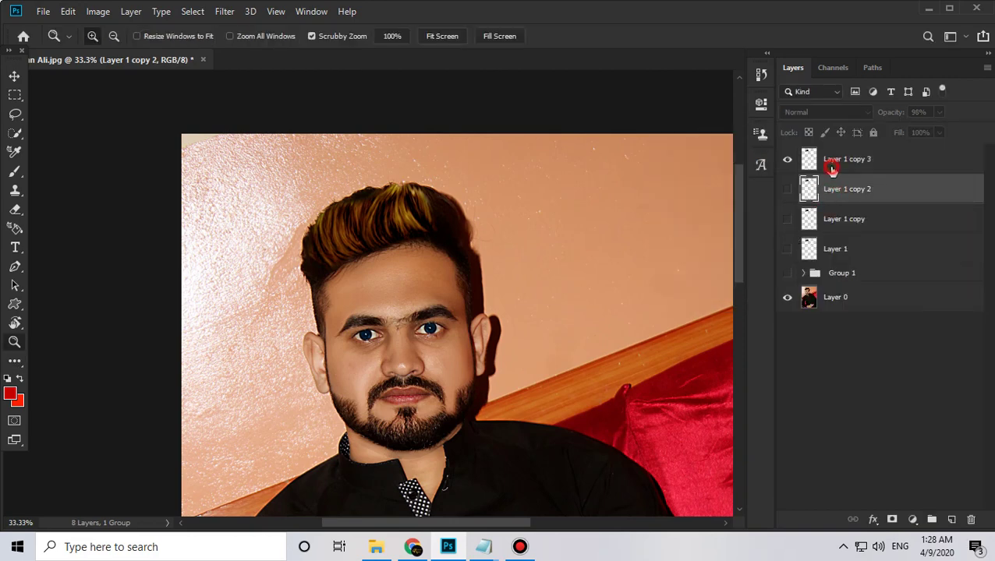
- Make Layer 1 copy 4 a muted teal with Hue +142, Saturation -57
click(829, 165)
key(ctrl+j)
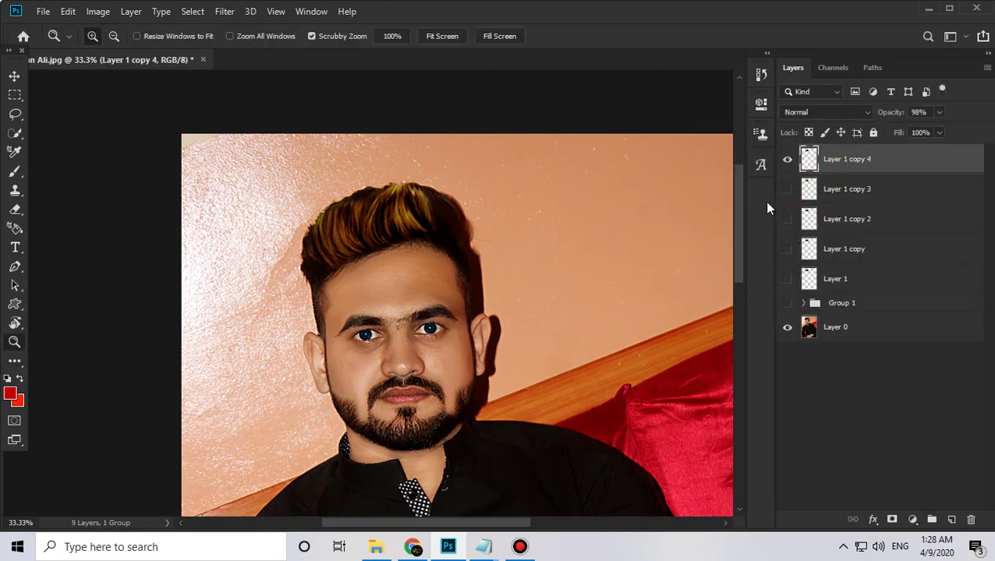
key(ctrl+u)
drag(760, 173, 822, 173)
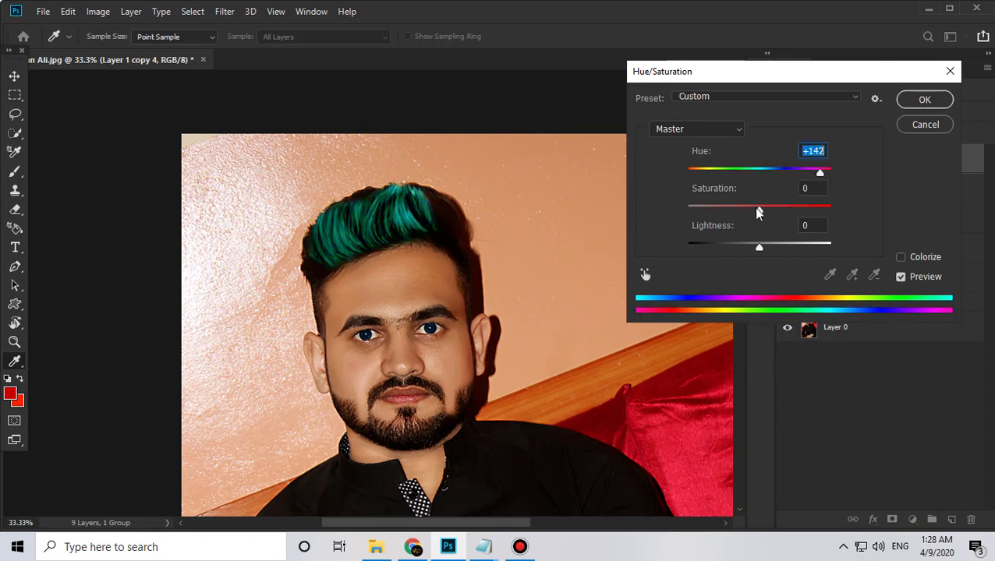
mouse_move(758, 209)
mouse_down()
mouse_move(781, 209)
mouse_move(710, 209)
mouse_up()
click(918, 105)
key(z)
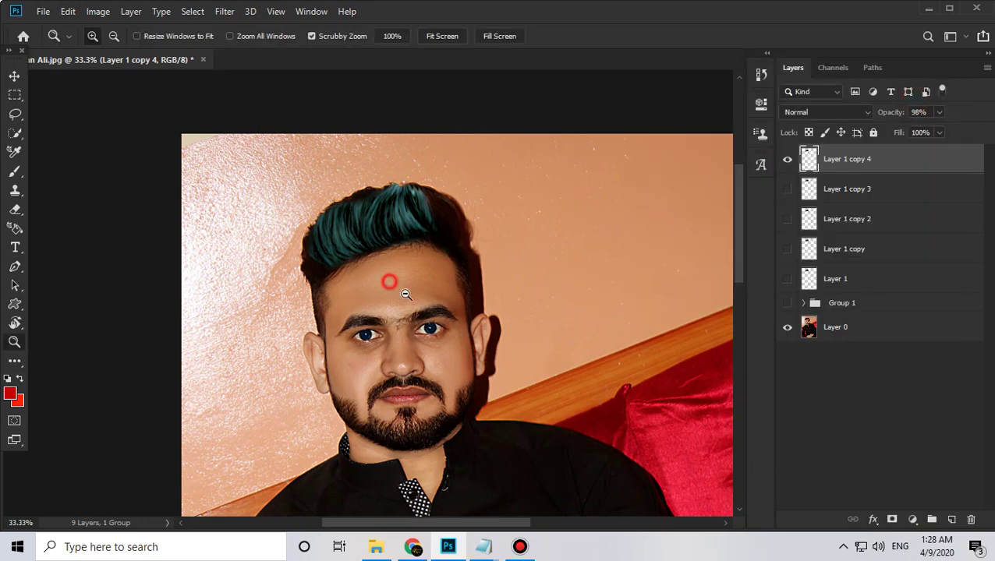
alt+click(388, 283)
click(411, 251)
click(403, 261)
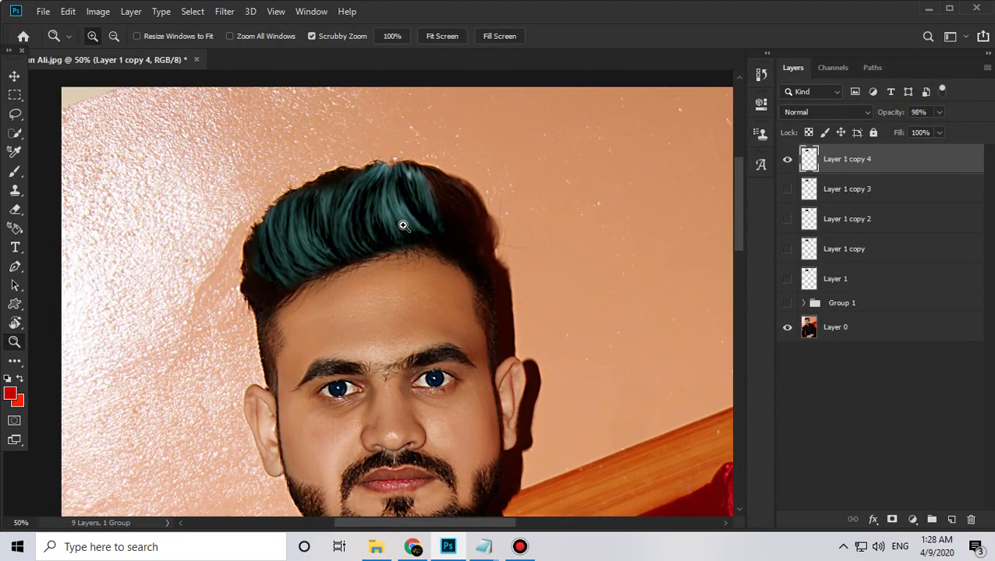
alt+click(449, 269)
alt+click(413, 251)
click(423, 214)
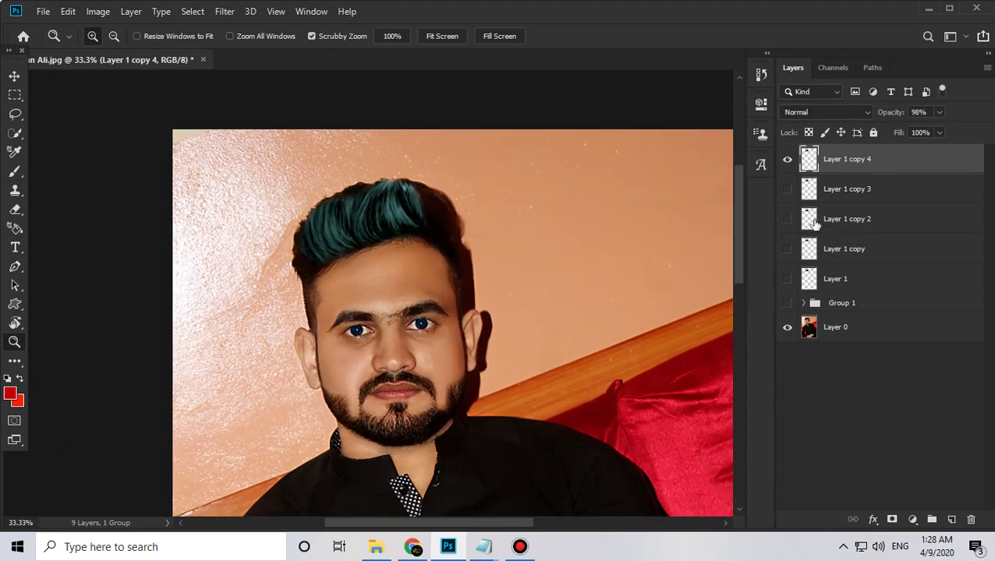
- Make all five hair layers visible and duplicate them as Layer 1 copy 5–9
shift+click(836, 280)
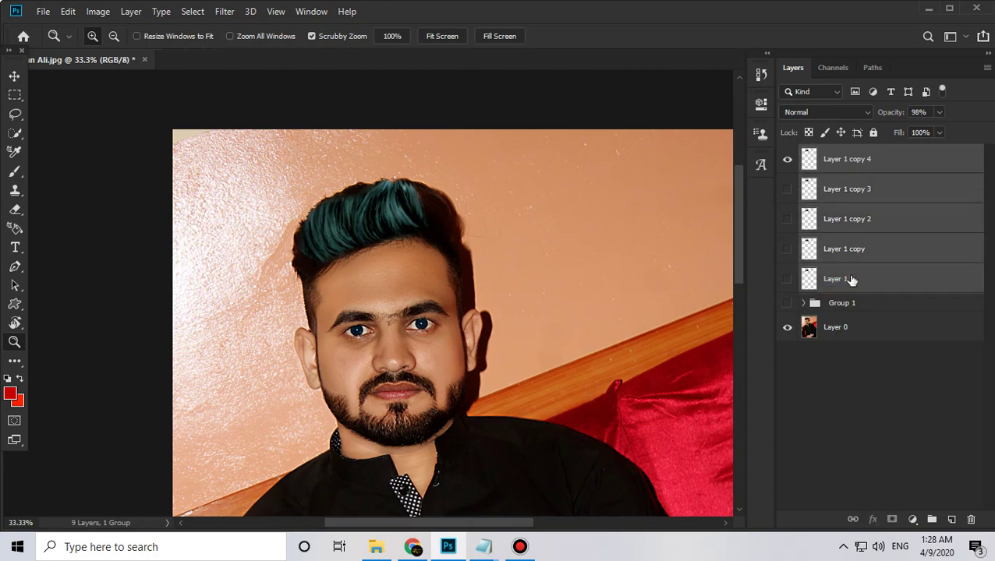
click(787, 160)
click(788, 273)
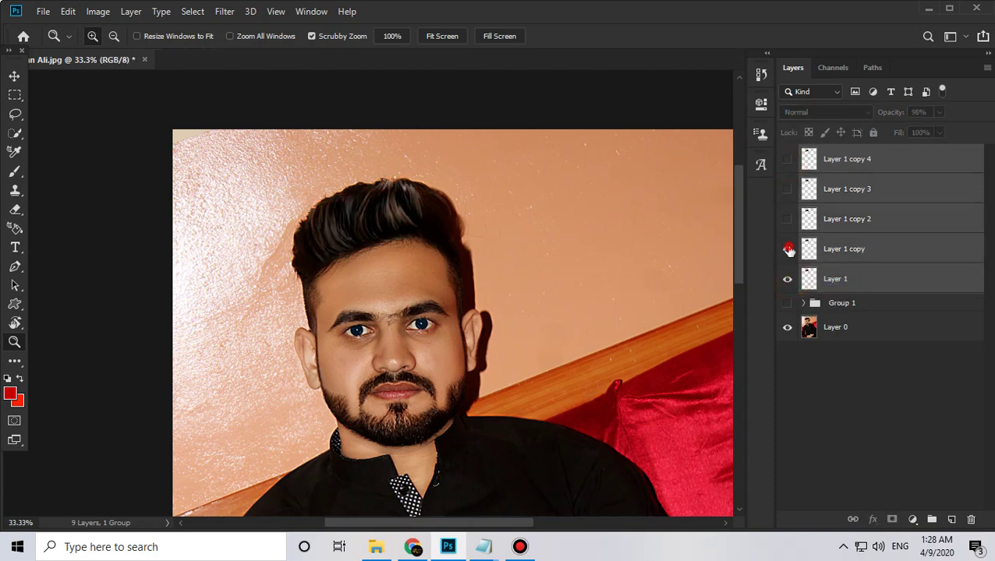
click(787, 249)
click(787, 221)
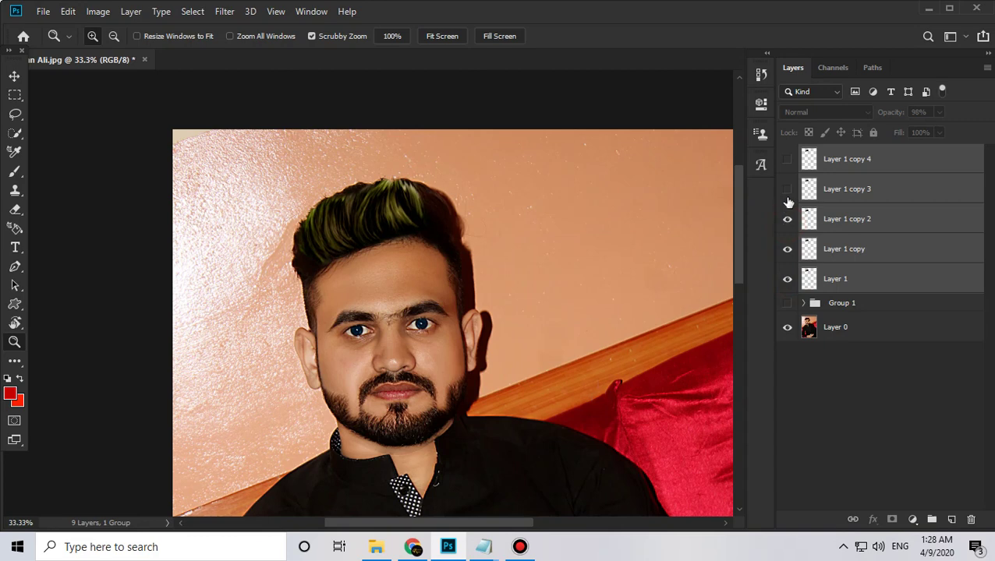
click(787, 188)
click(787, 159)
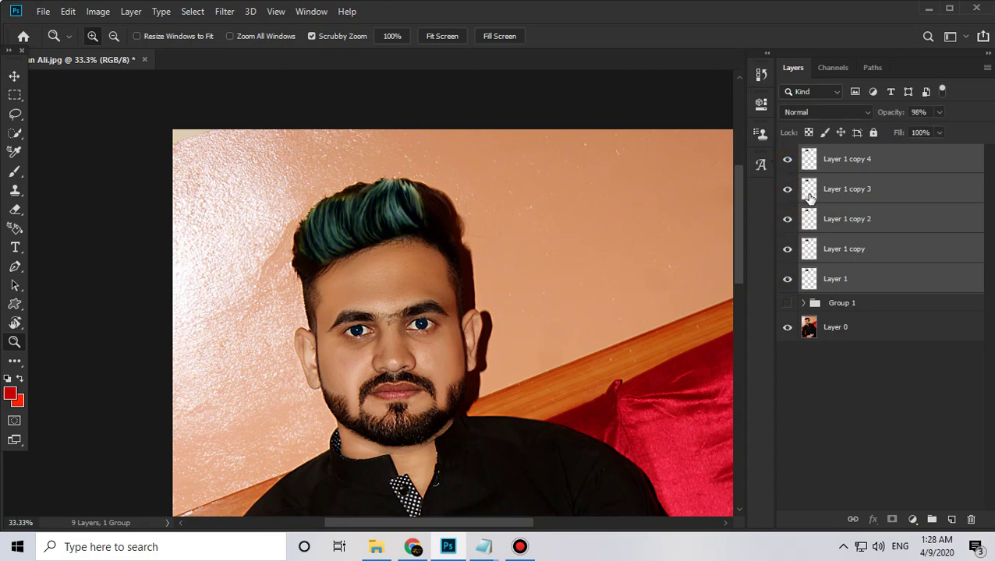
key(ctrl+j)
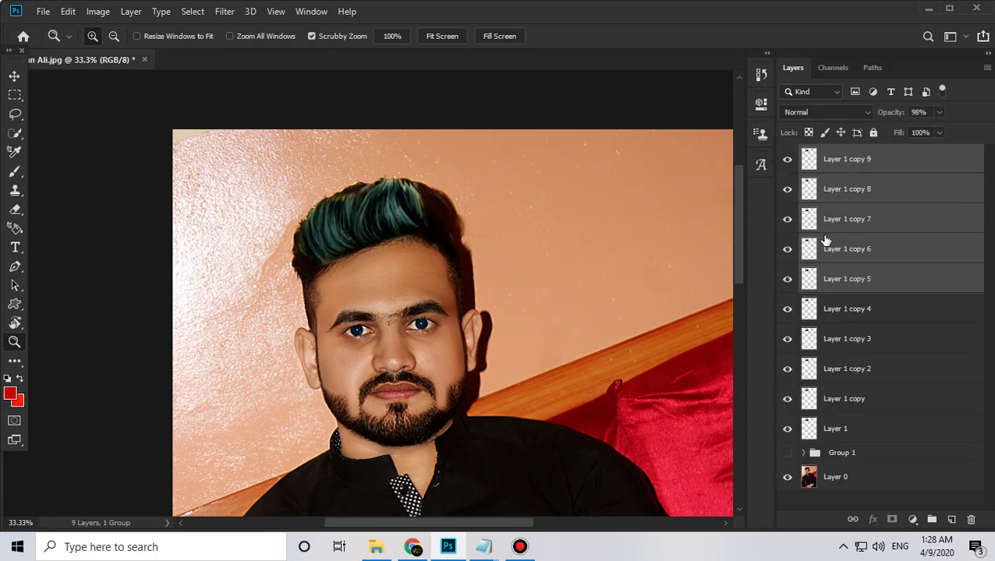
- Erase streaks from the top teal hair layer to reveal orange strands
click(408, 246)
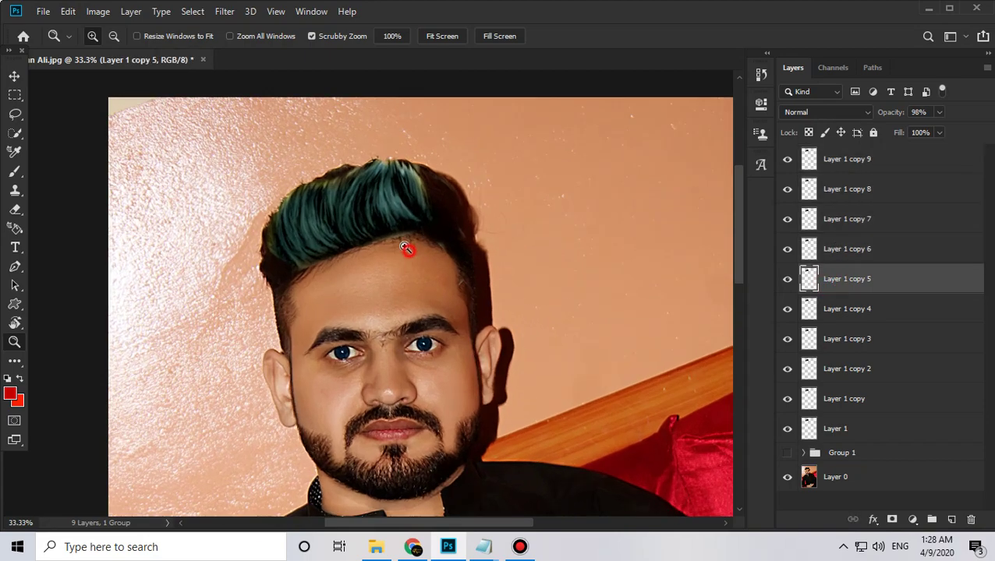
click(409, 269)
click(14, 77)
click(402, 219)
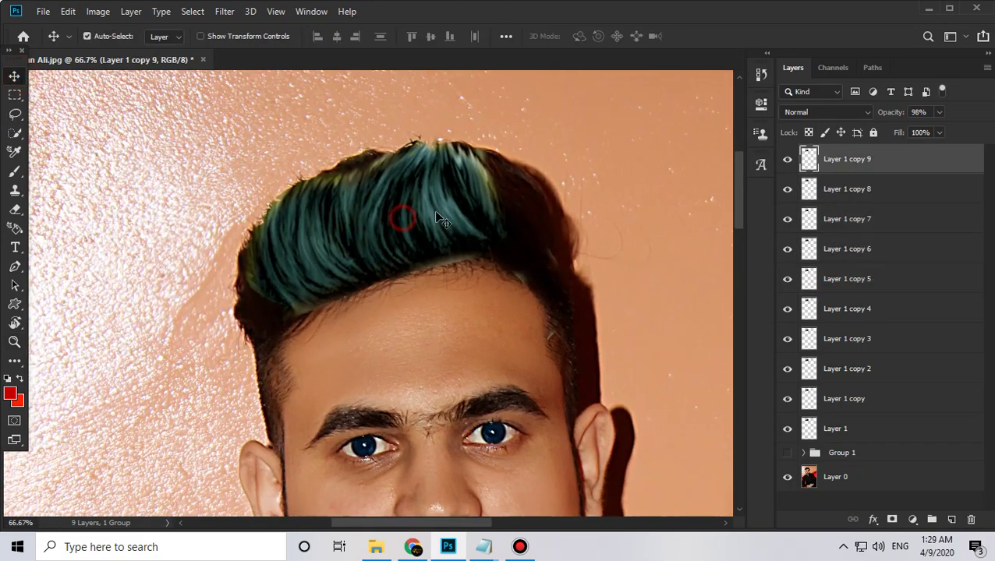
click(14, 209)
drag(484, 257, 470, 157)
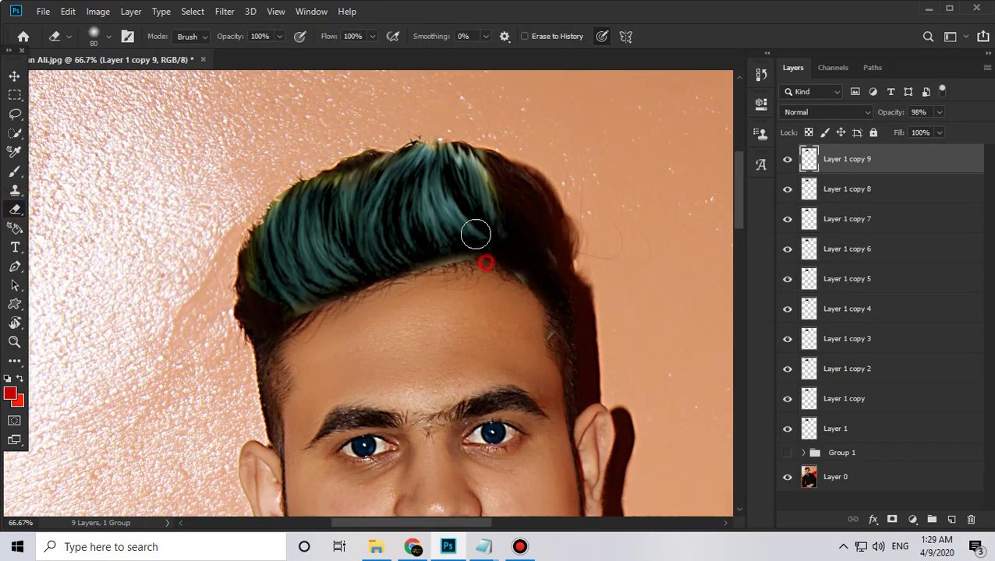
mouse_move(402, 269)
mouse_down()
mouse_move(373, 167)
mouse_move(396, 289)
mouse_up()
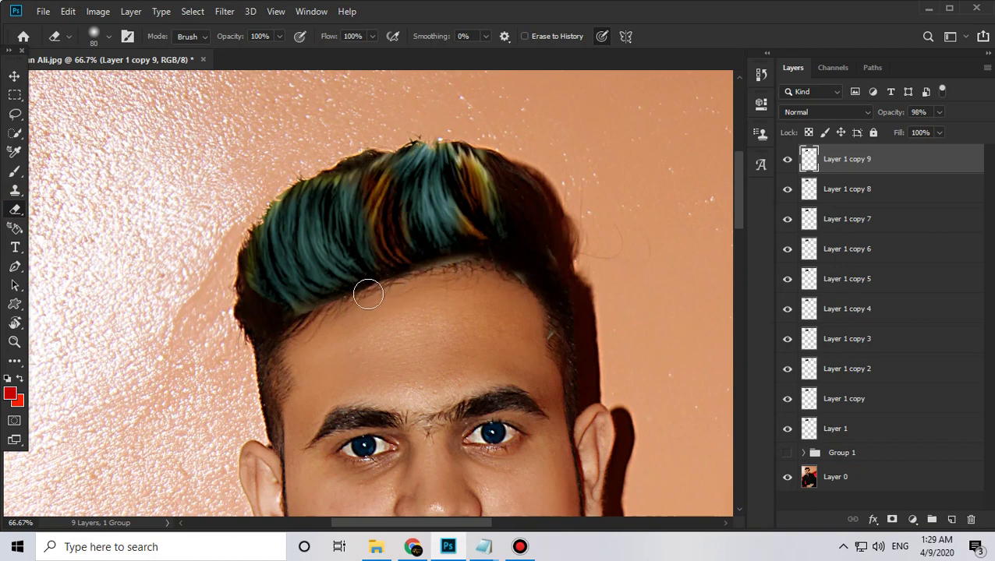
click(317, 309)
- Erase part of the hair on Layer 1 copy 8
click(14, 76)
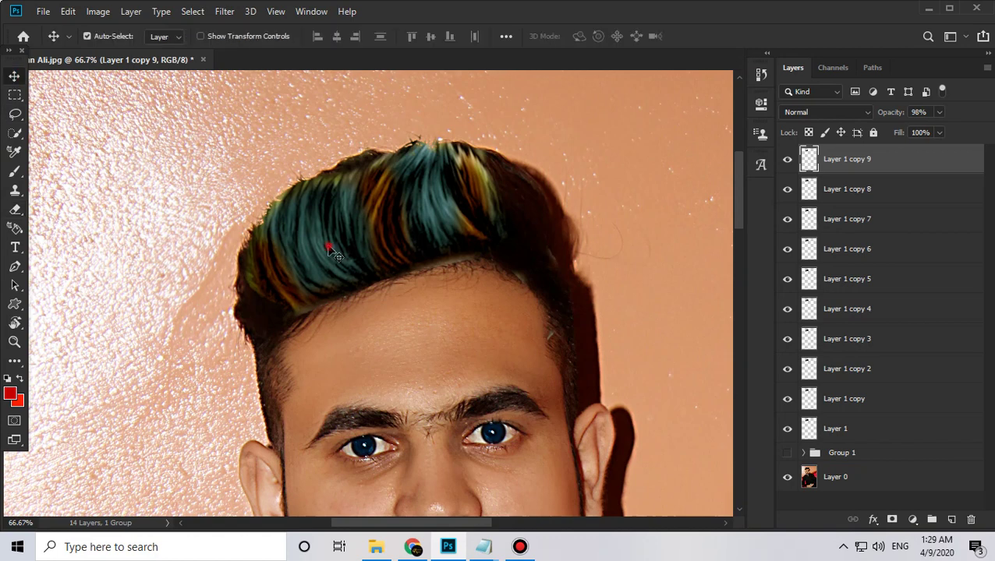
click(329, 251)
click(853, 199)
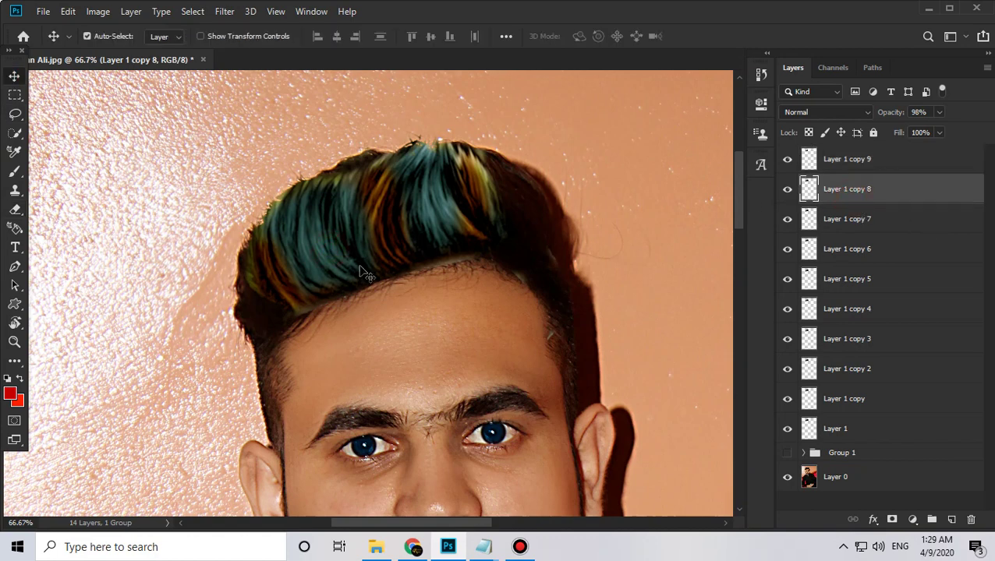
click(14, 209)
click(335, 238)
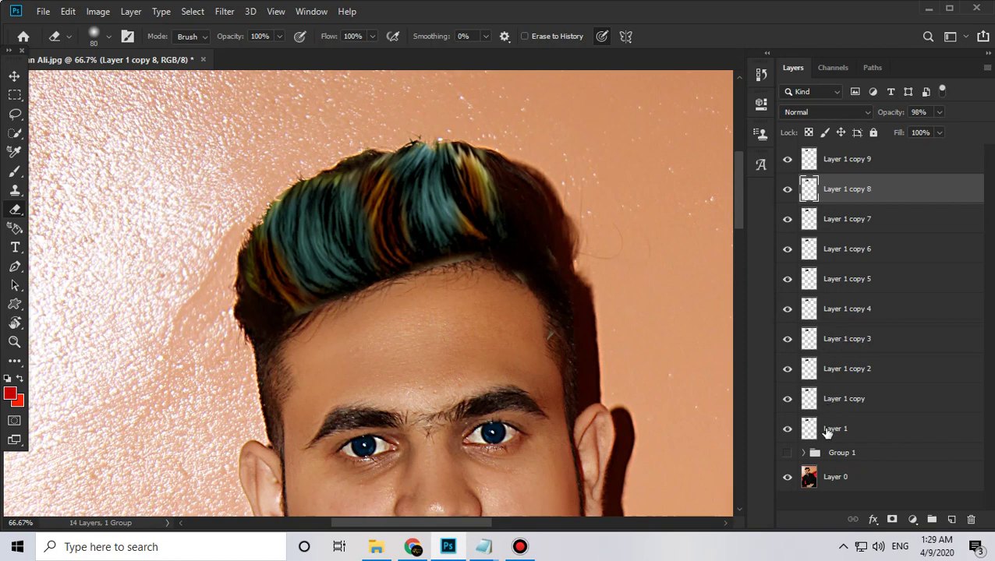
- Group Layer 1 through Layer 1 copy 4 into Group 2
click(827, 430)
click(841, 398)
click(844, 369)
click(838, 339)
click(835, 316)
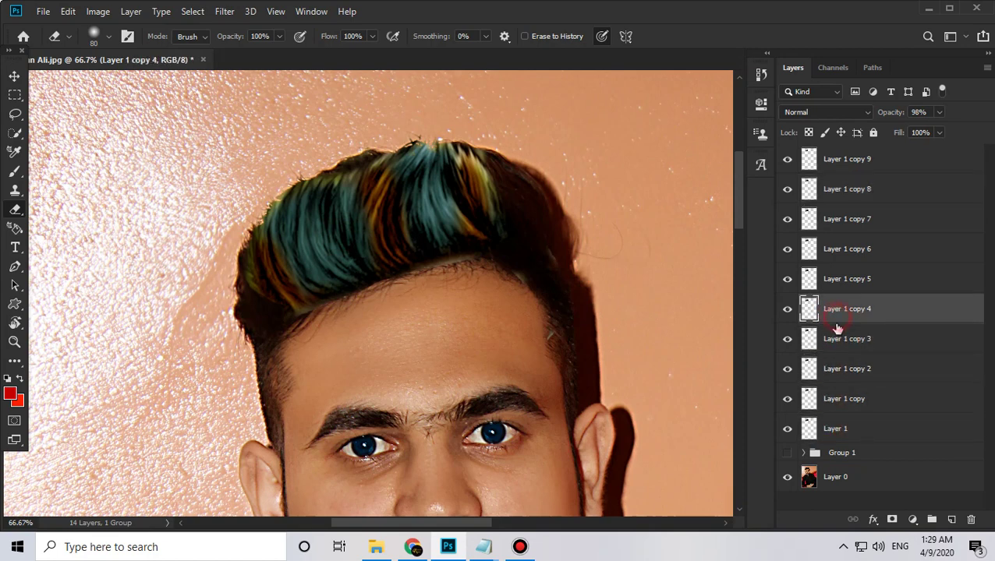
shift+click(839, 427)
key(ctrl+g)
- Hide Group 2 and erase orange strands in the hair's centre on Layer 1 copy 8
click(787, 302)
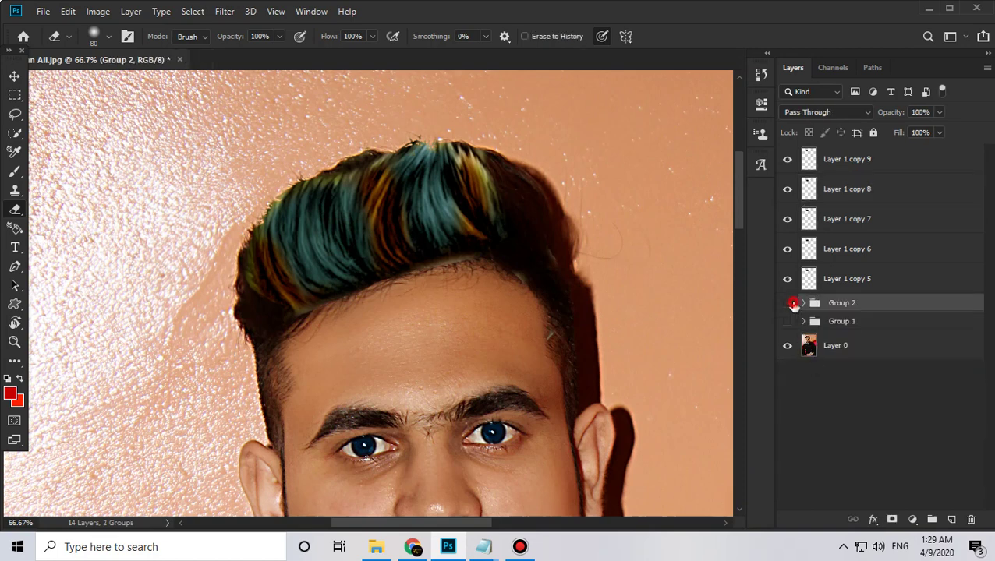
click(832, 280)
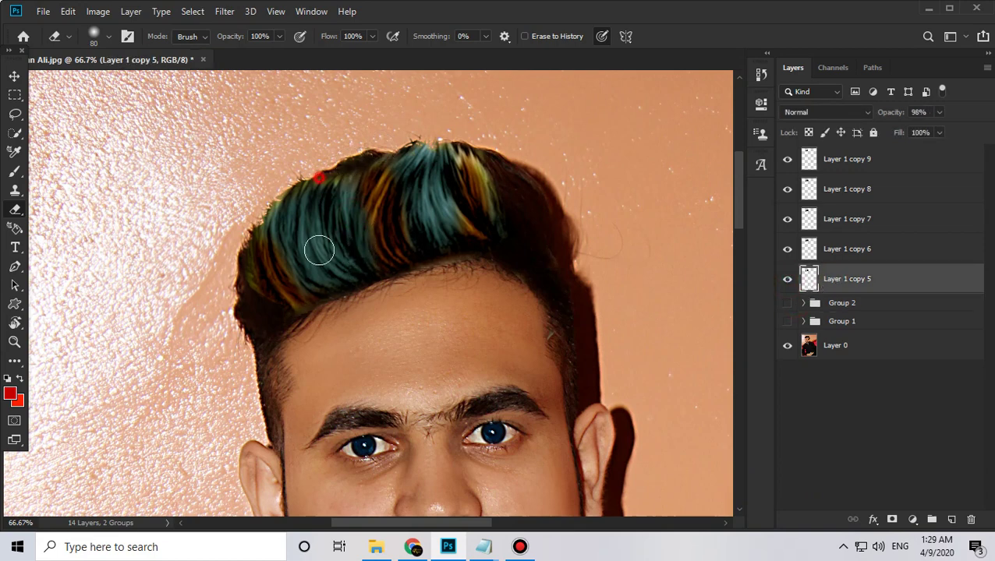
click(857, 249)
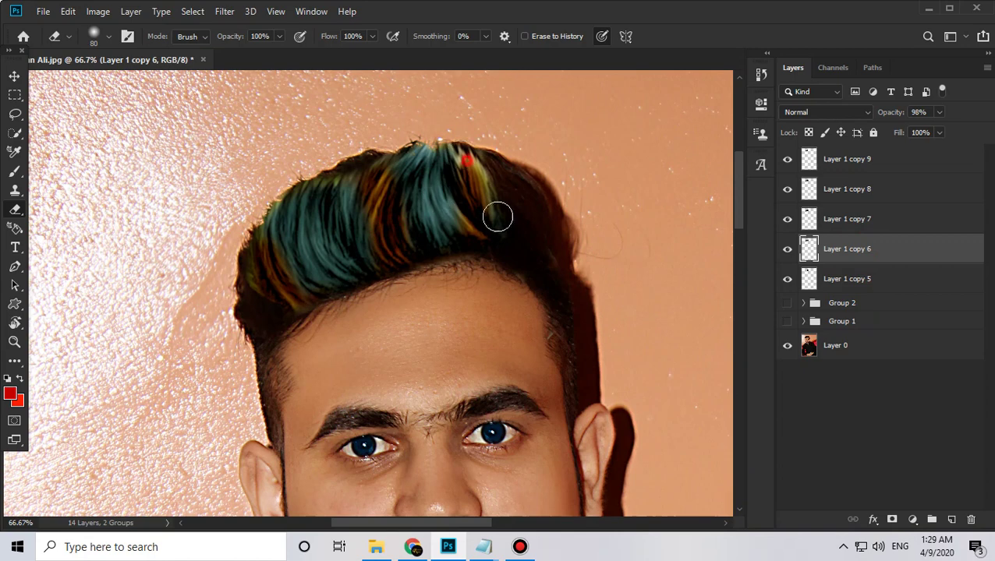
click(833, 185)
drag(372, 182, 385, 241)
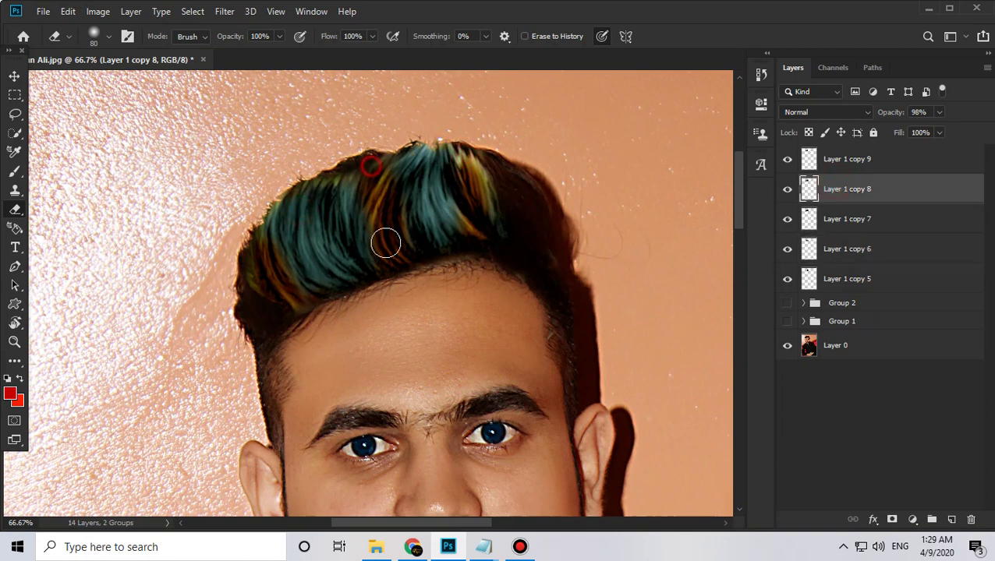
- Erase strands of Layer 1 copy 9 to reveal teal, orange and gold hair underneath
click(819, 162)
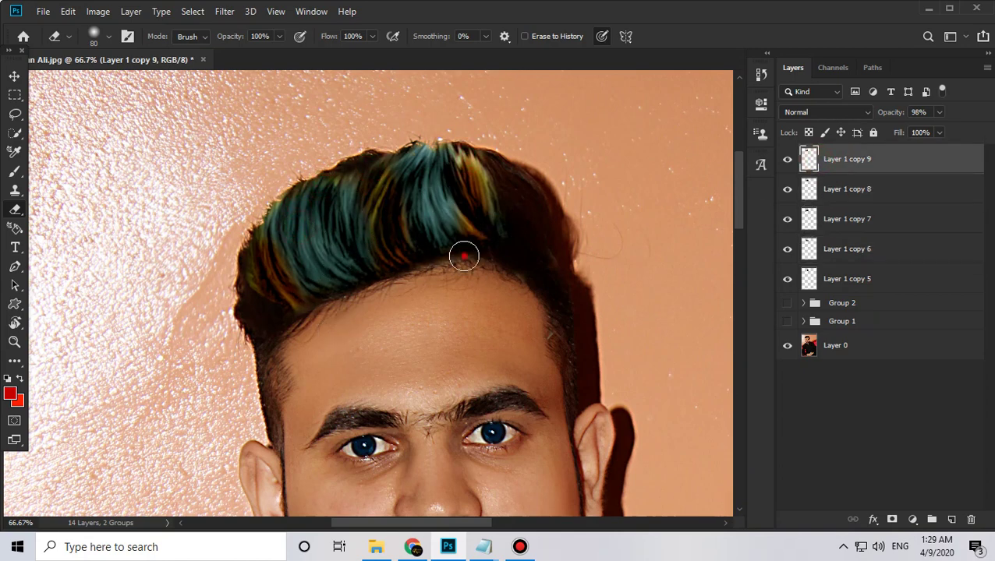
drag(455, 215, 428, 178)
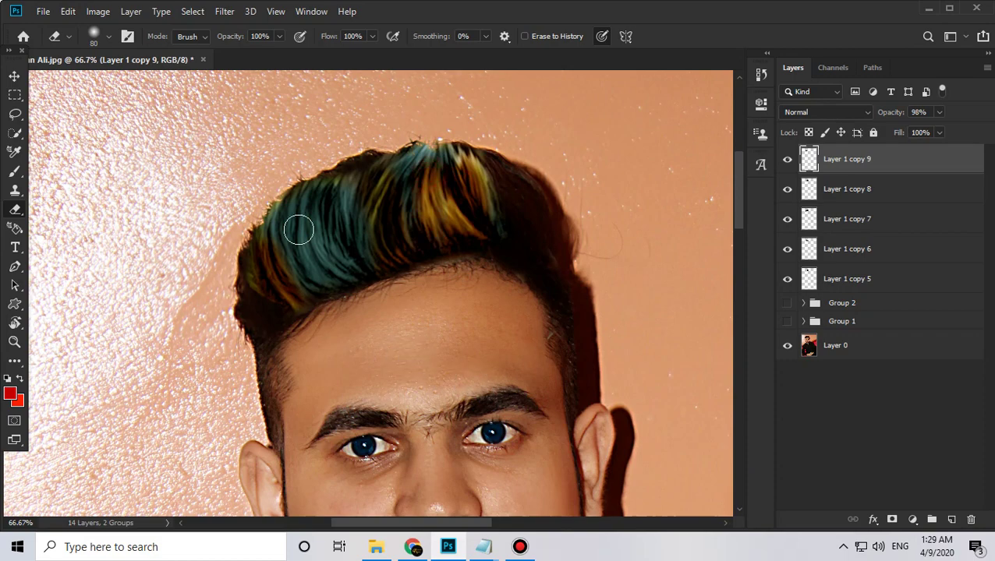
drag(298, 229, 333, 258)
key(z)
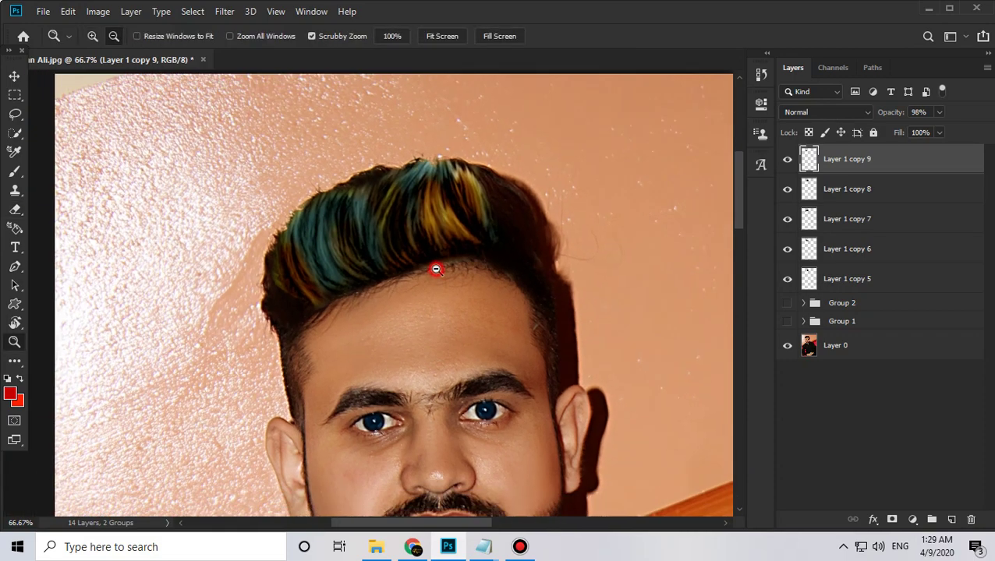
alt+click(435, 268)
click(375, 283)
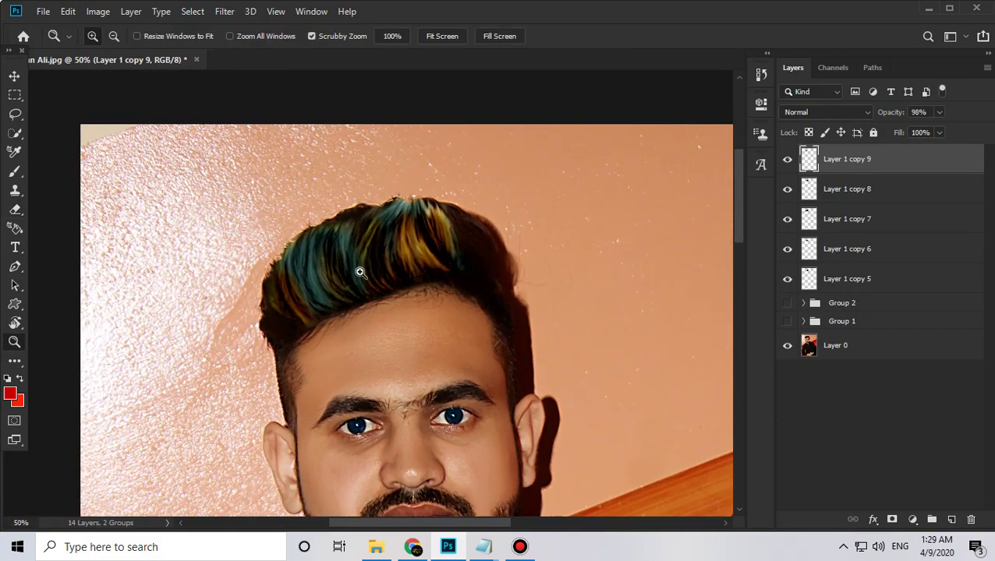
click(369, 234)
key(e)
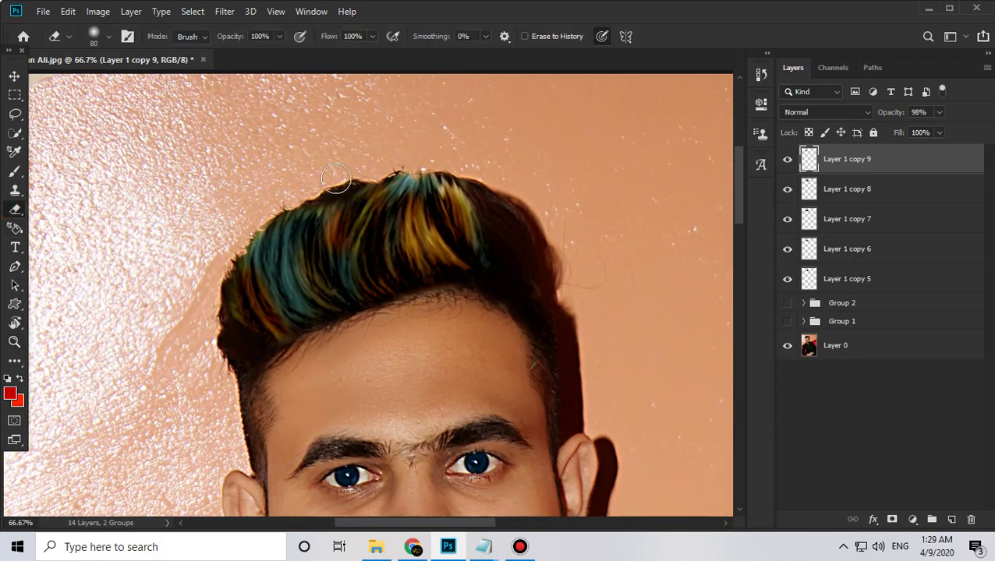
- Zoom out to view the whole portrait with its multicolour streaked hair
key(z)
alt+click(390, 249)
alt+click(406, 311)
alt+click(452, 346)
- Merge hair layers Layer 1 copy 5 through copy 9 into a single Layer 1 copy 9
click(399, 197)
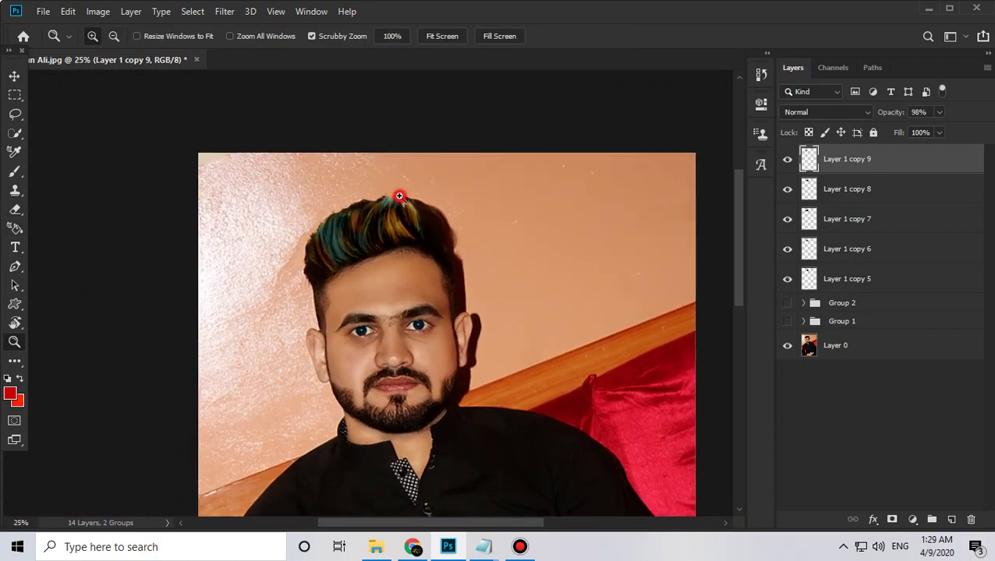
click(399, 196)
alt+click(421, 269)
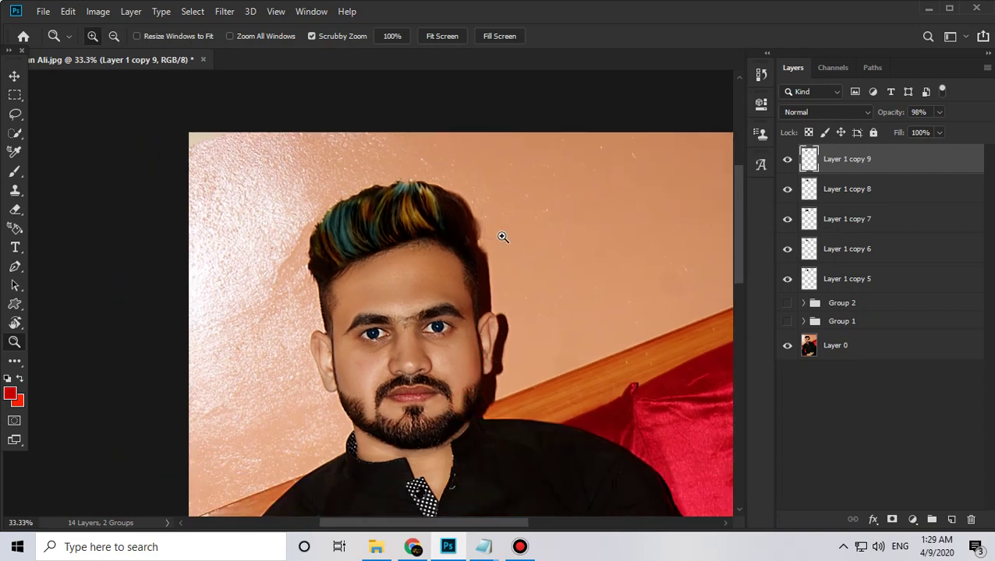
alt+click(503, 236)
click(489, 316)
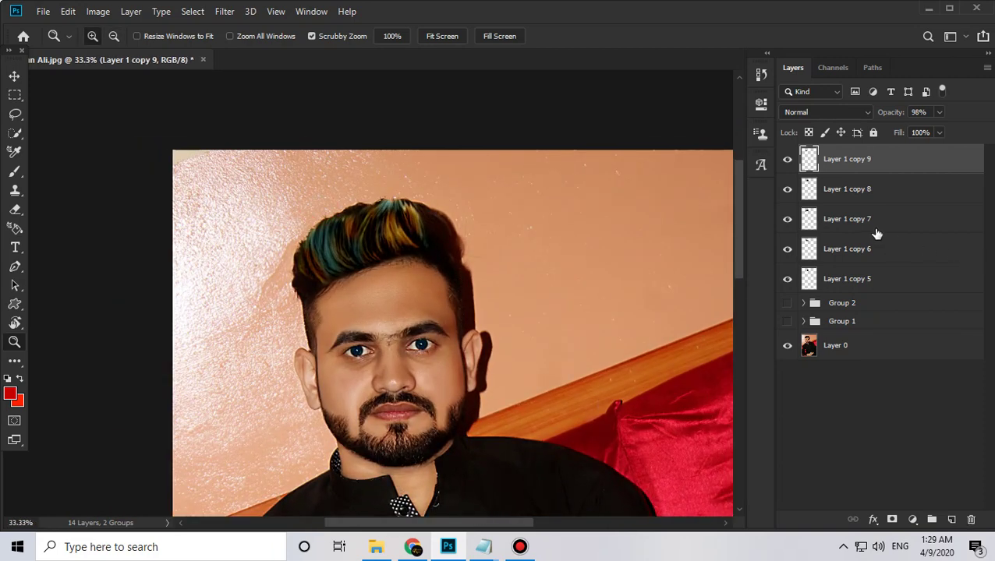
shift+click(838, 278)
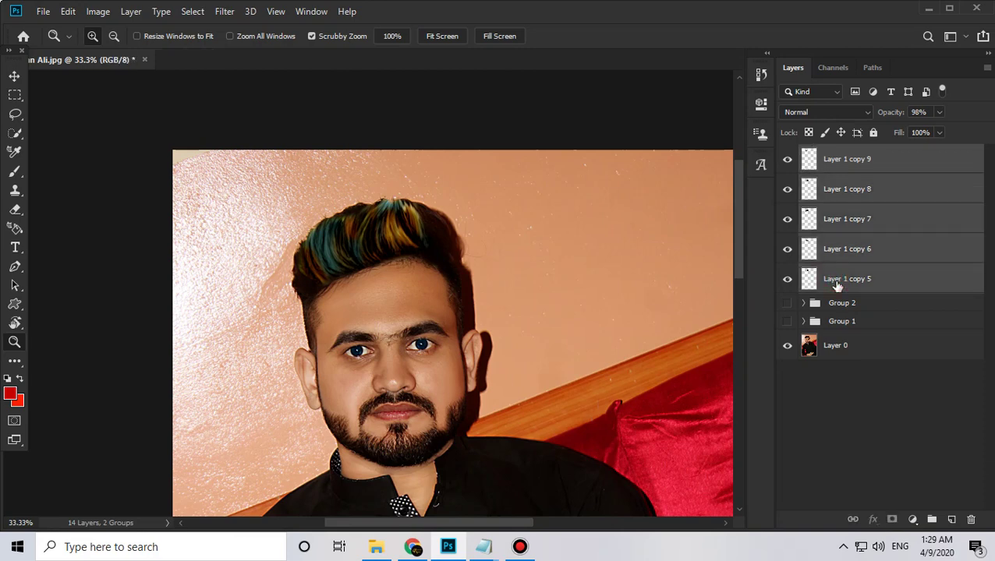
key(ctrl+r)
key(ctrl+r)
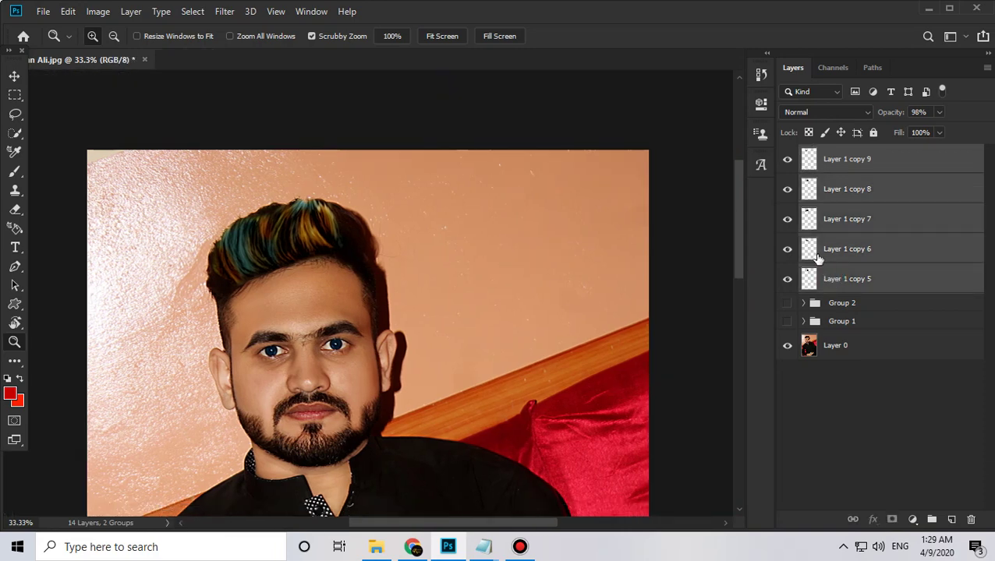
key(ctrl+e)
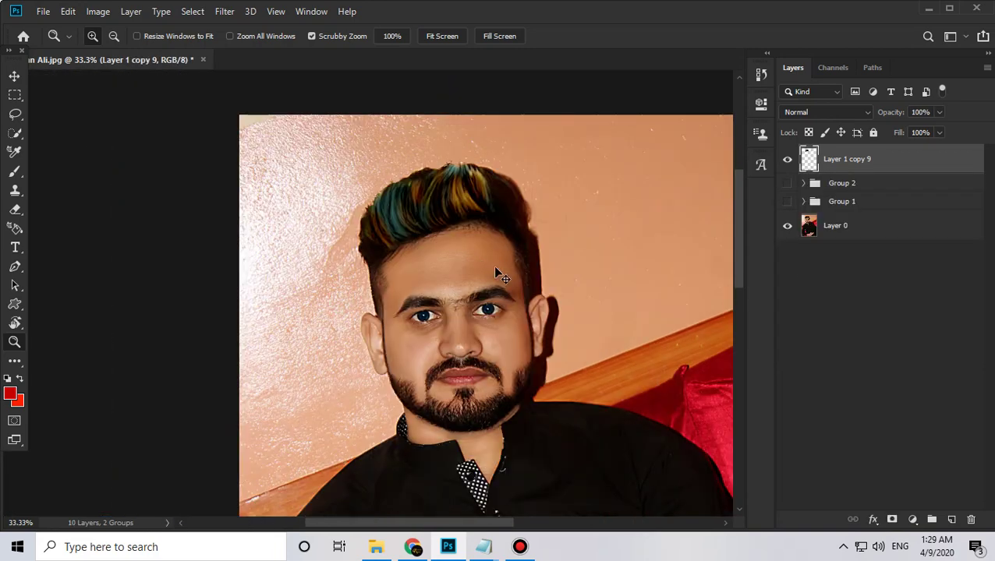
key(ctrl+u)
- Tone the merged hair layer with Hue +9, Saturation -36 and Lightness -17
mouse_move(759, 207)
mouse_down()
mouse_move(745, 211)
mouse_move(789, 206)
mouse_move(743, 208)
mouse_up()
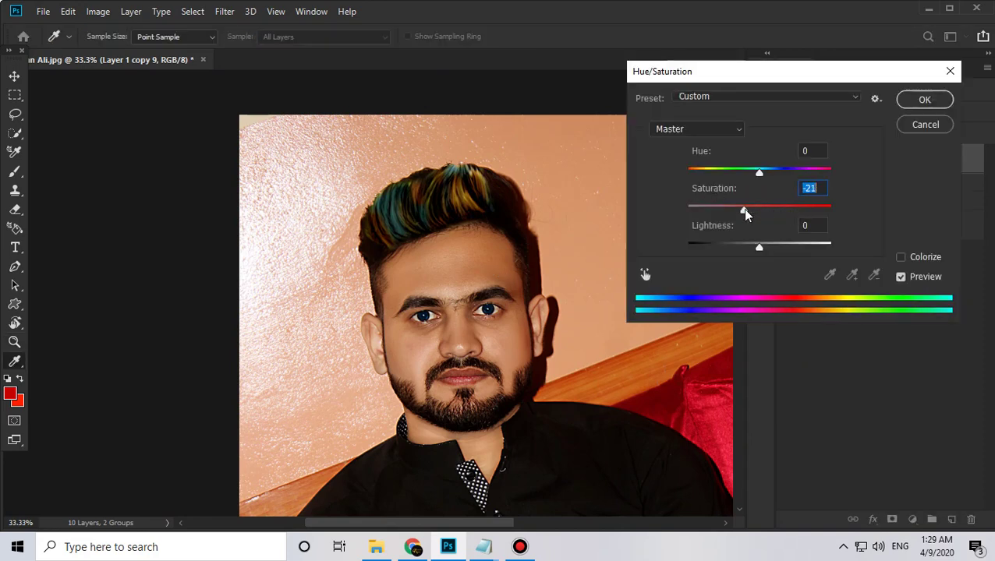
mouse_move(762, 176)
mouse_down()
mouse_move(783, 172)
mouse_move(744, 173)
mouse_move(837, 171)
mouse_move(768, 175)
mouse_up()
mouse_move(736, 209)
mouse_down()
mouse_move(715, 205)
mouse_move(733, 206)
mouse_up()
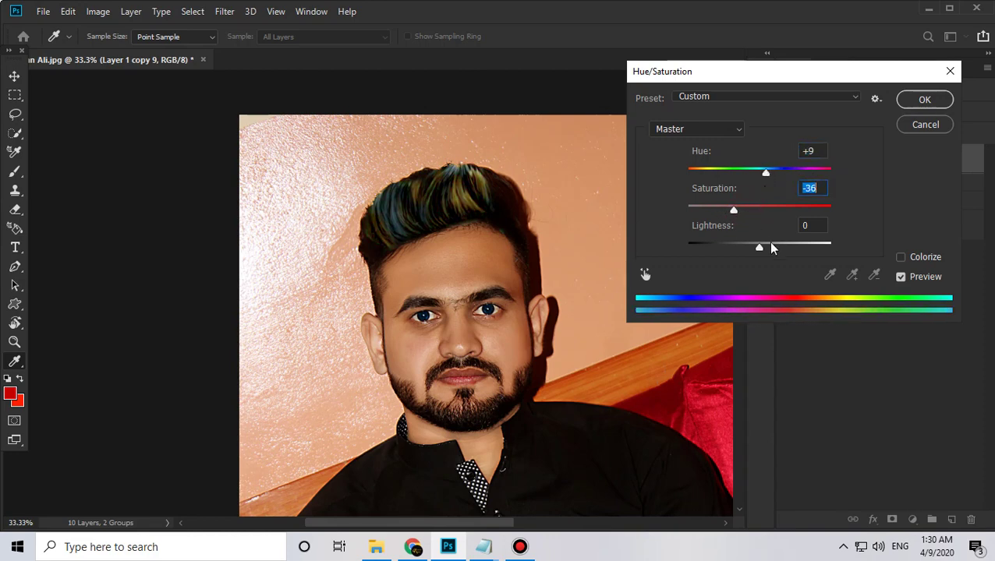
drag(758, 248, 748, 250)
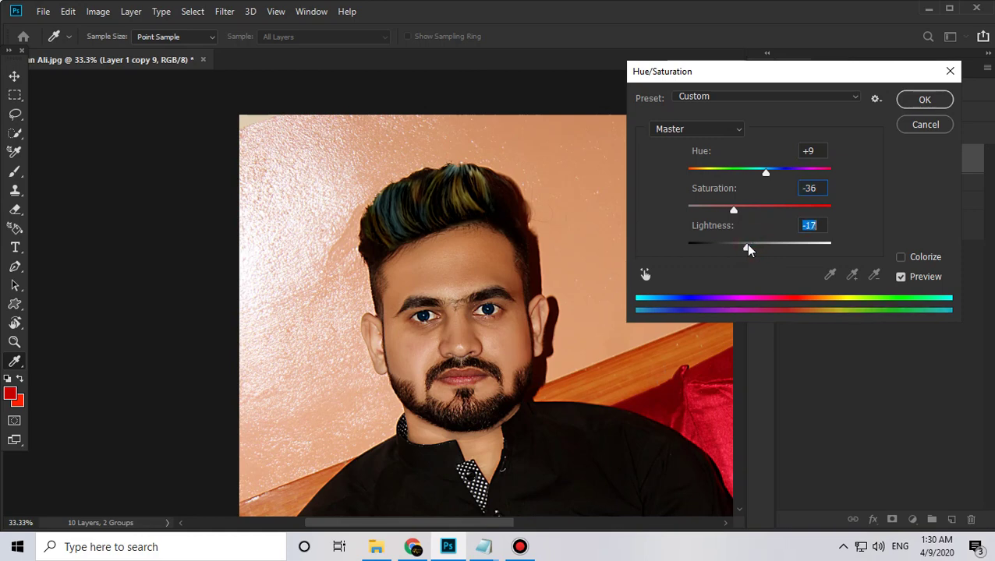
click(919, 102)
key(z)
alt+click(563, 293)
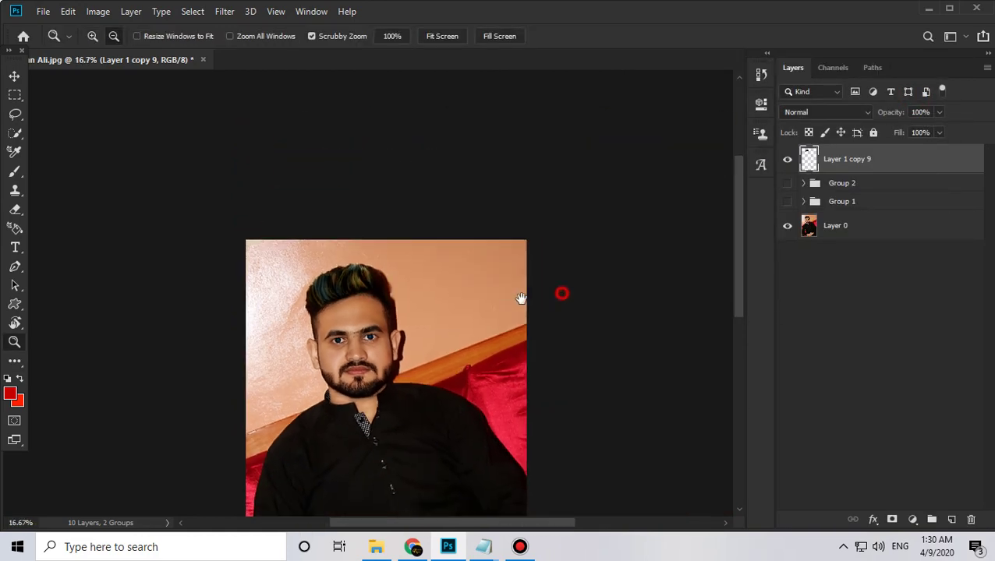
click(378, 171)
click(331, 283)
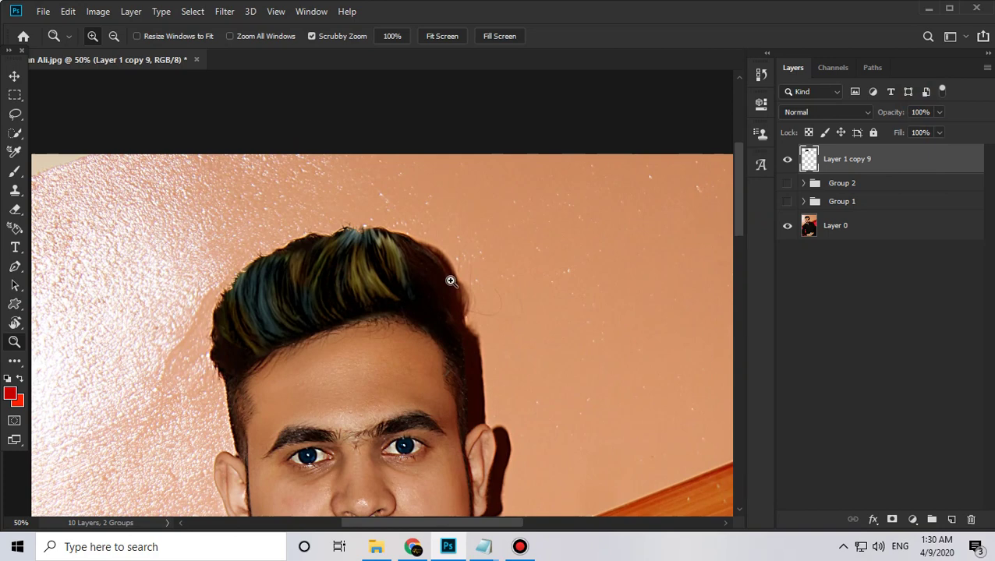
click(348, 333)
click(243, 319)
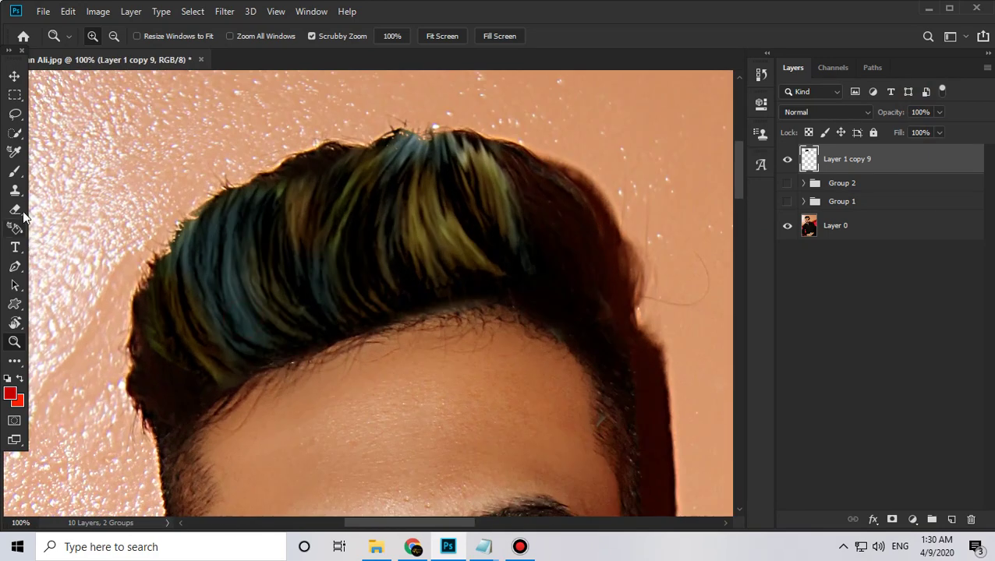
click(16, 210)
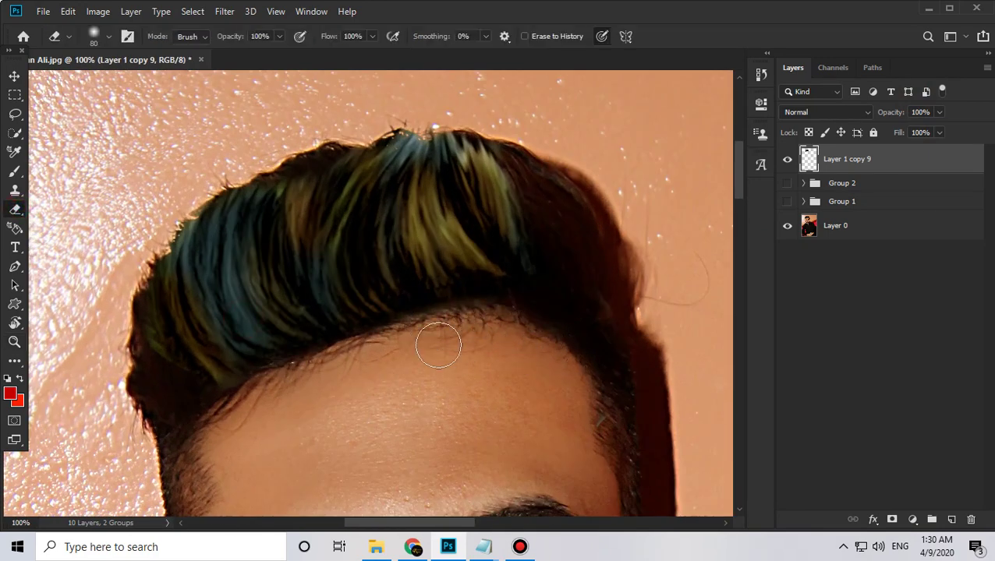
key(z)
alt+click(452, 379)
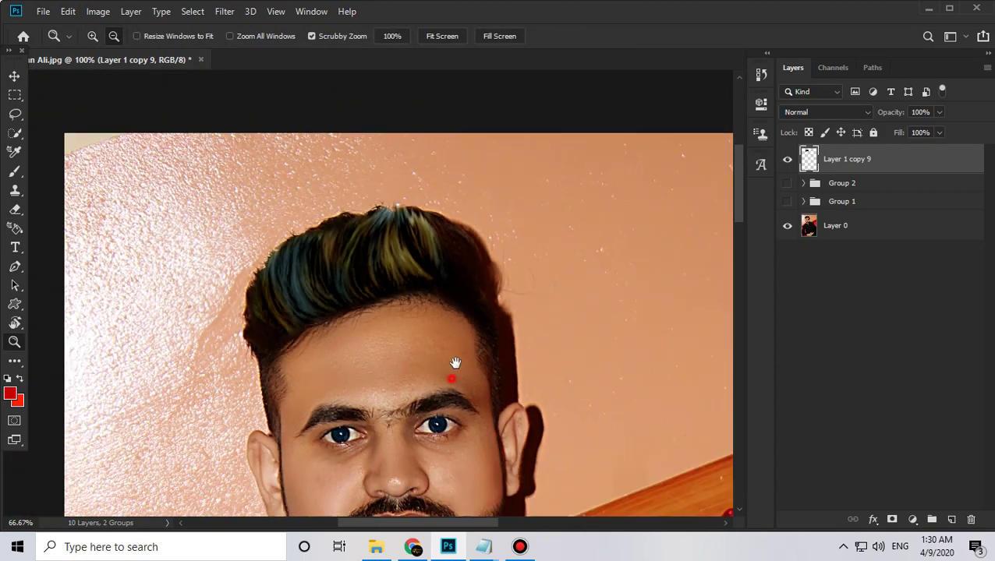
alt+click(456, 364)
alt+click(451, 239)
alt+click(458, 321)
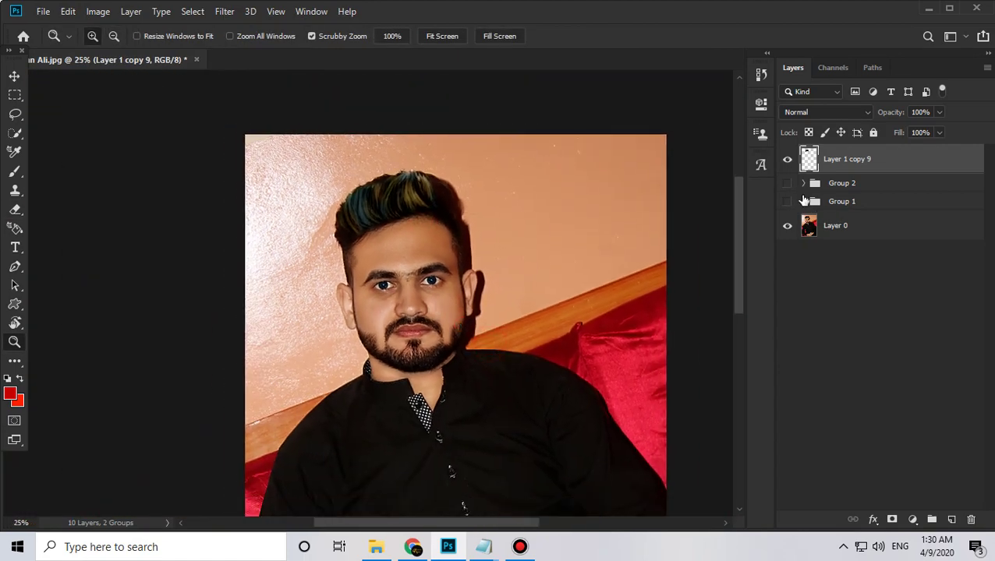
- Hide the streaked hair layer and show the teal hair variant in Group 2
click(804, 184)
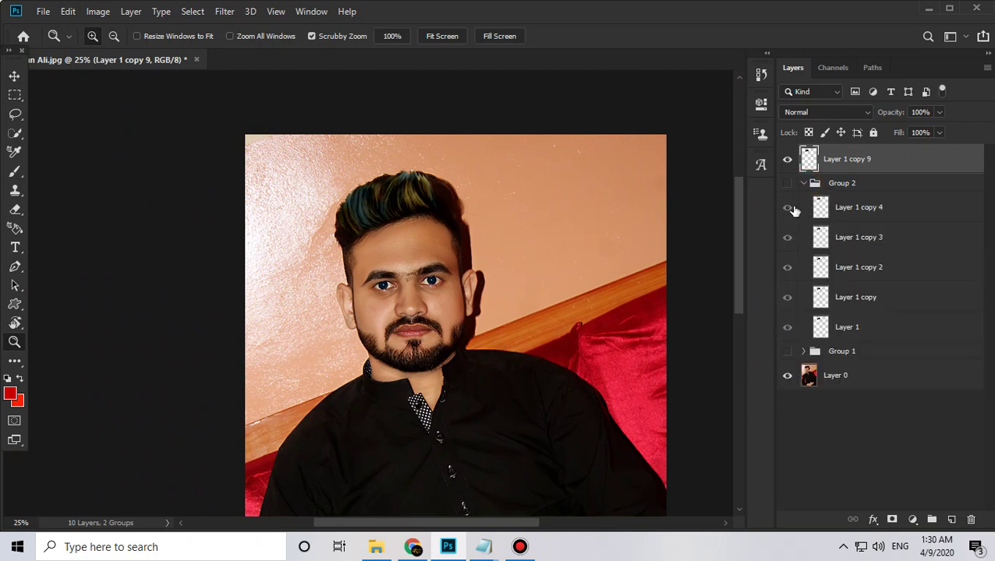
click(787, 159)
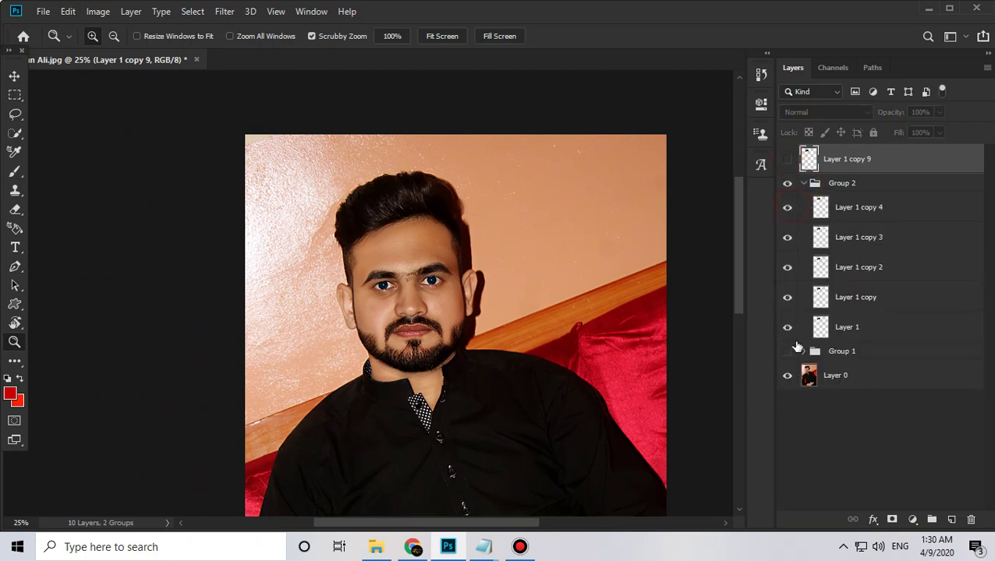
click(789, 326)
click(437, 206)
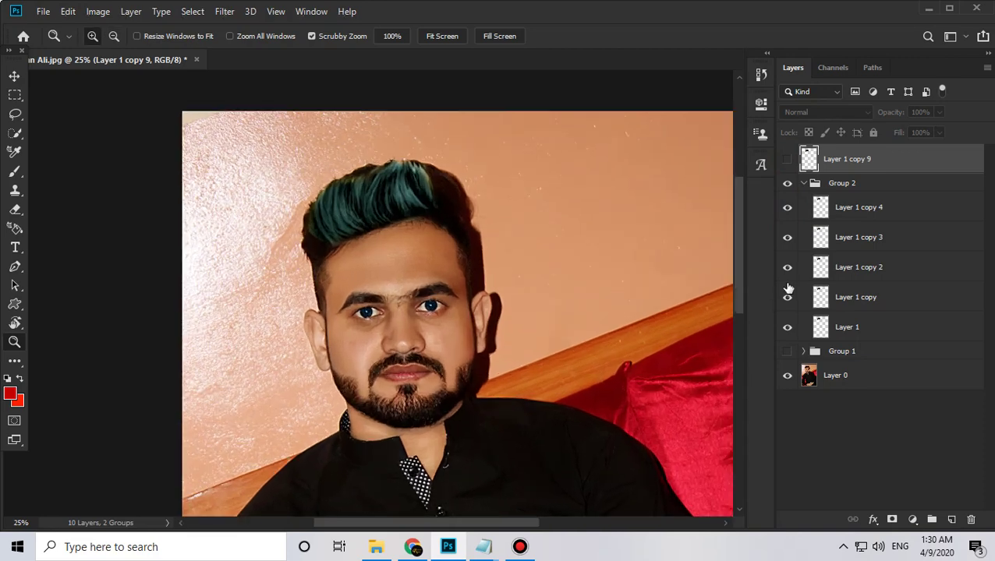
alt+click(413, 280)
alt+click(488, 361)
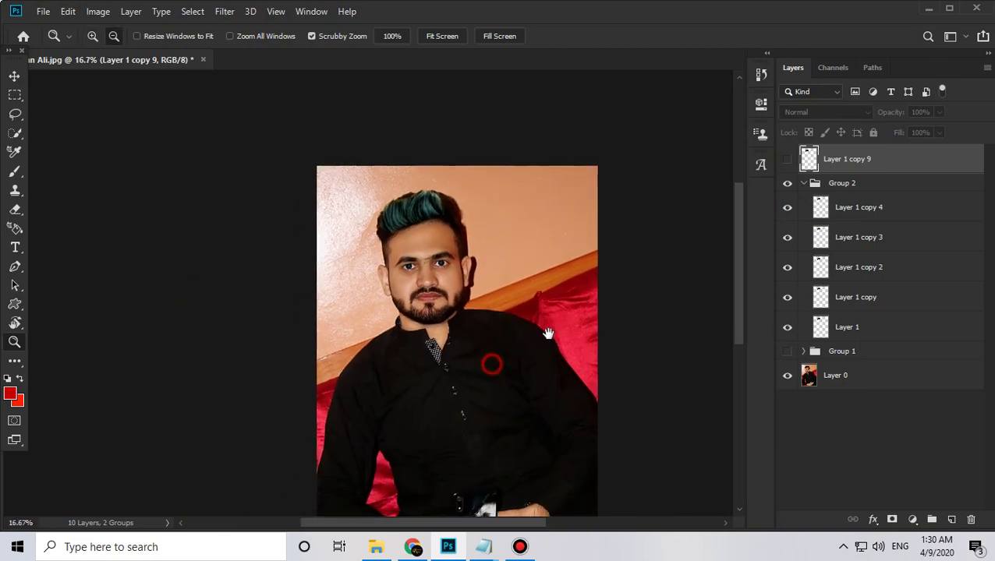
- Switch to the Group 1 hair variant, then bring up the YouTube channel's Videos page
click(803, 183)
drag(787, 183, 786, 209)
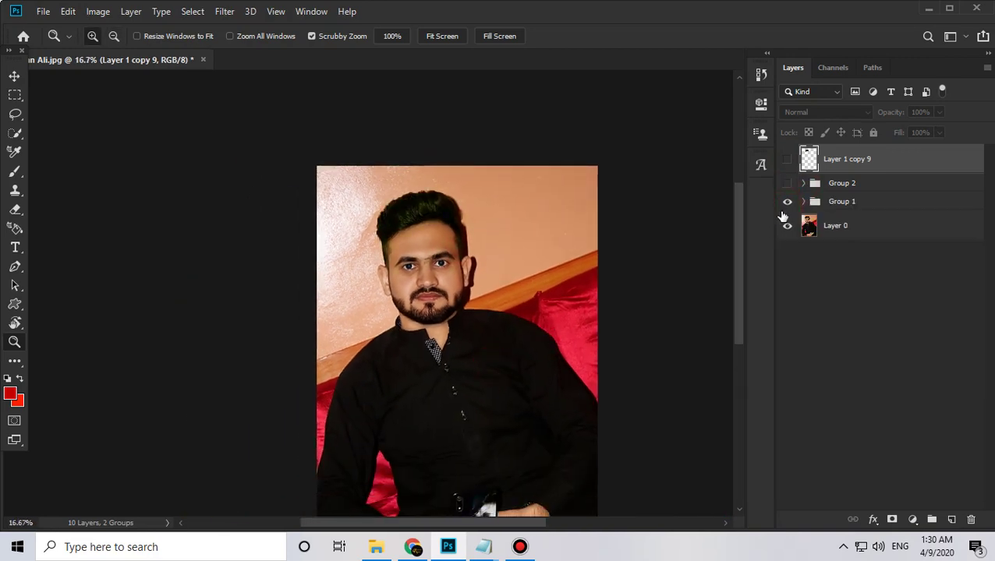
click(411, 546)
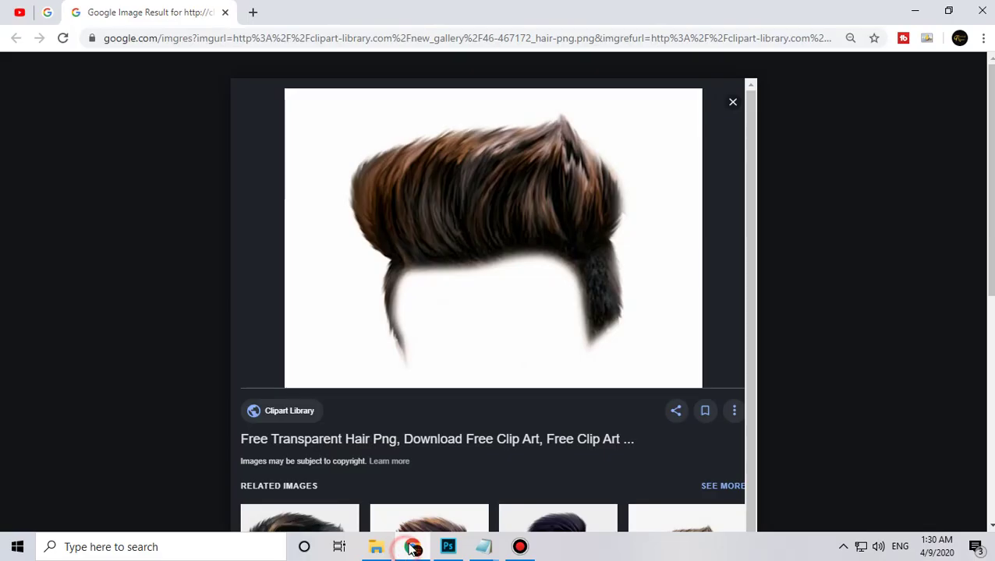
click(11, 9)
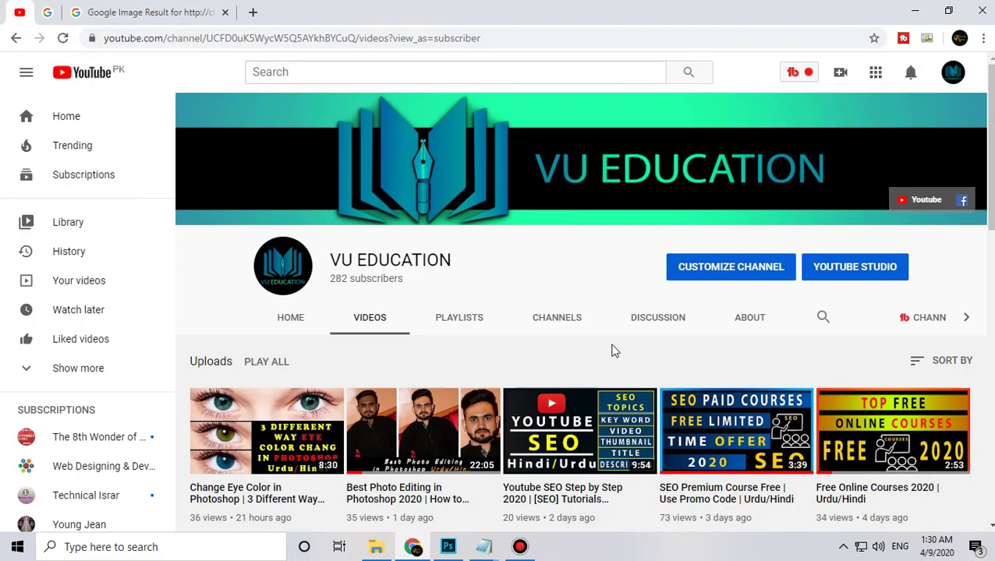